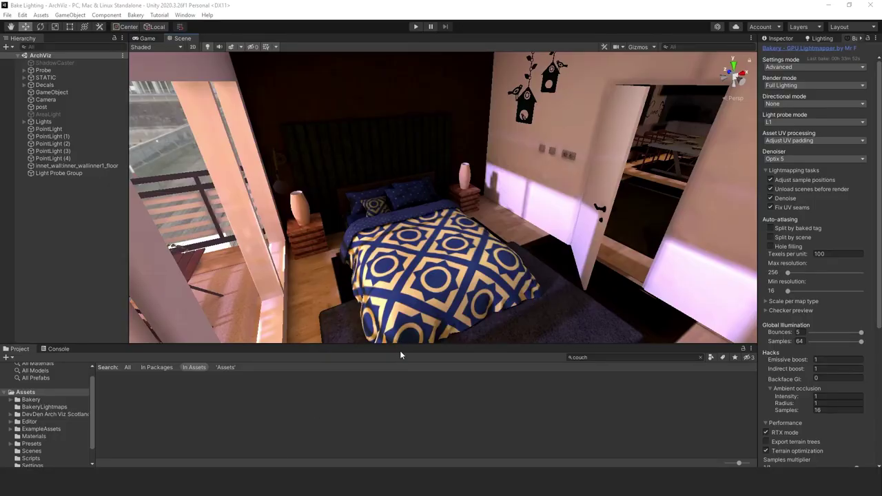
right_drag(449, 301, 168, 262)
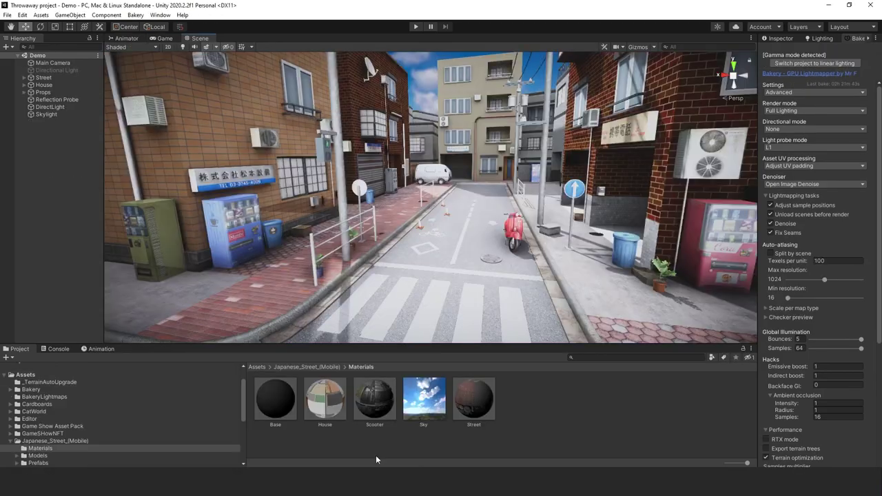
right_drag(565, 221, 554, 200)
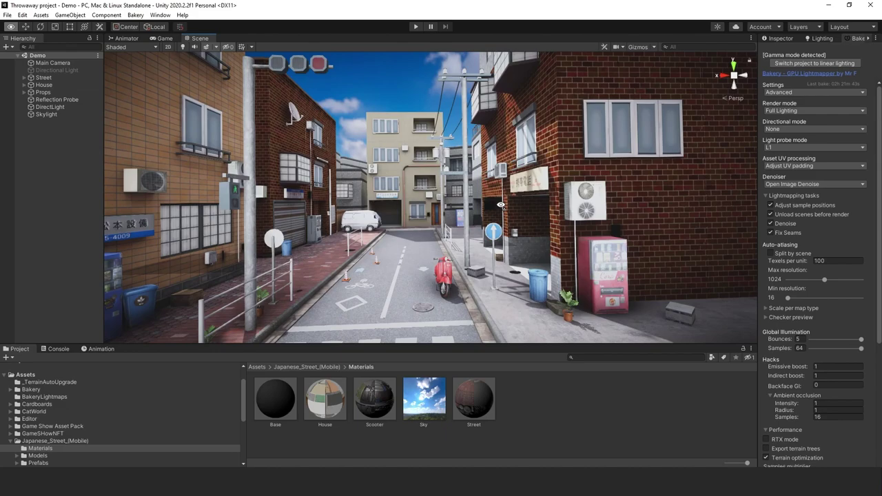
right_drag(501, 204, 338, 219)
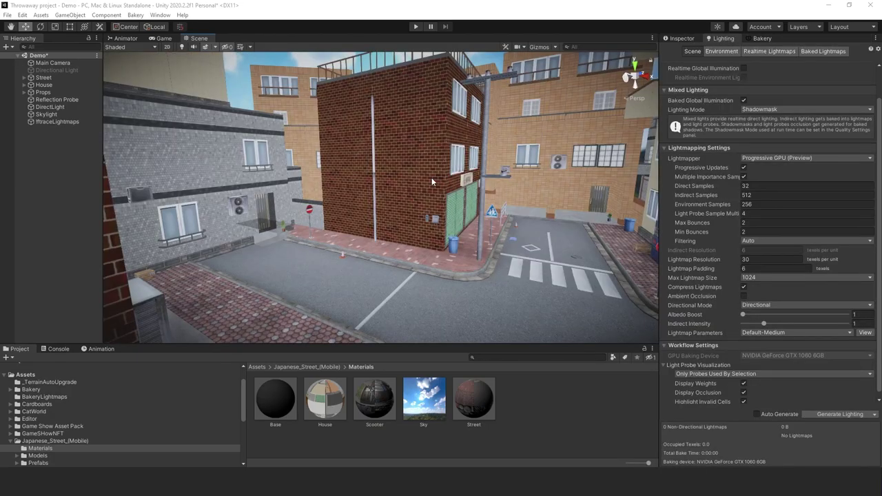
right_drag(431, 177, 561, 194)
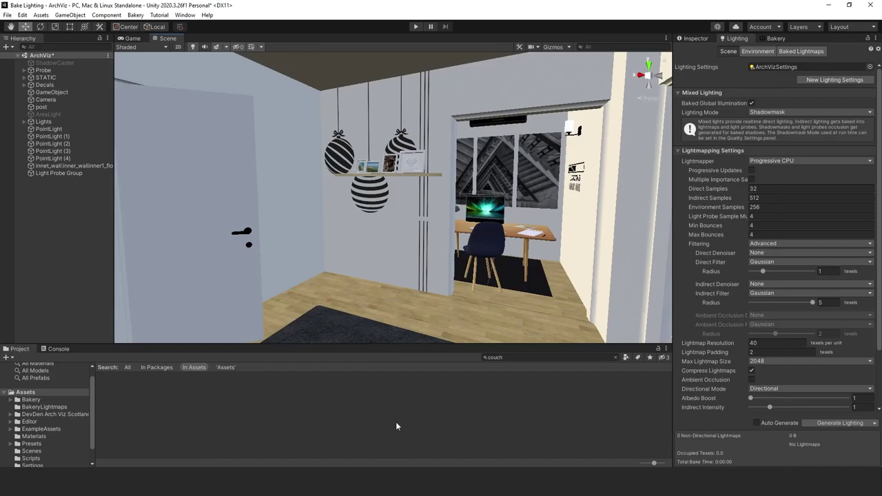
right_drag(296, 261, 868, 216)
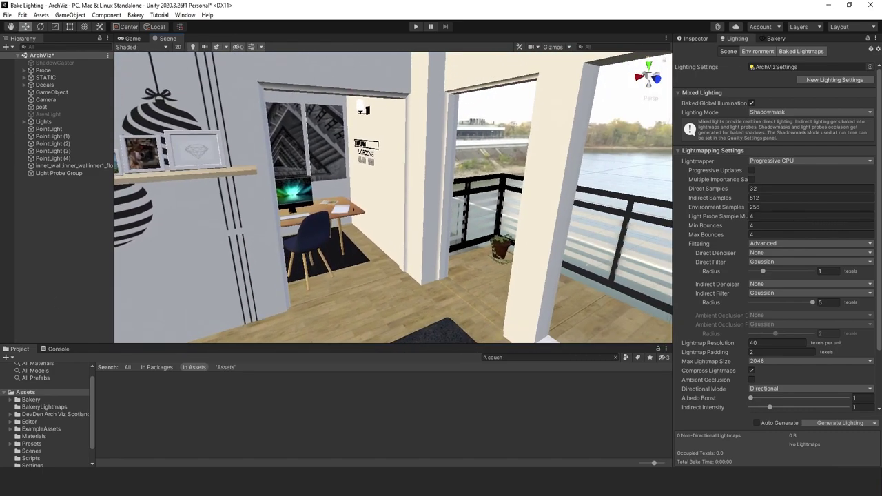
scroll(393, 197, down, 2)
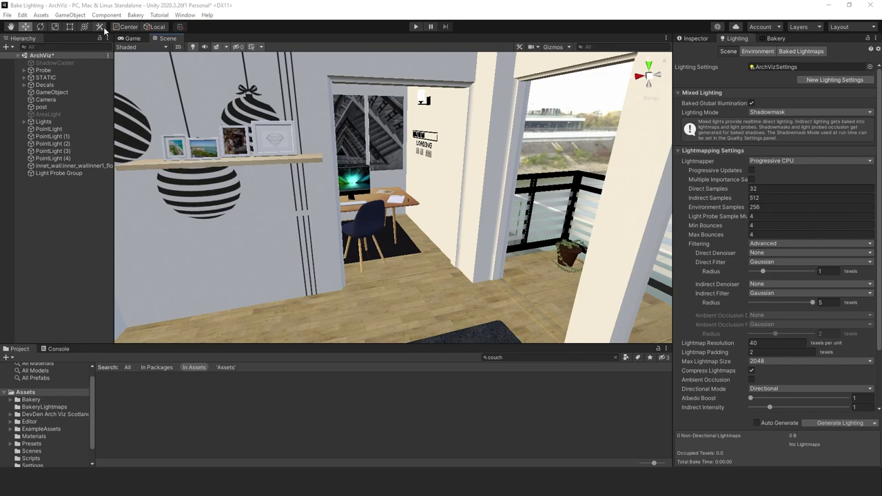
Open the Package Manager and search My Assets for "bakery"
click(188, 16)
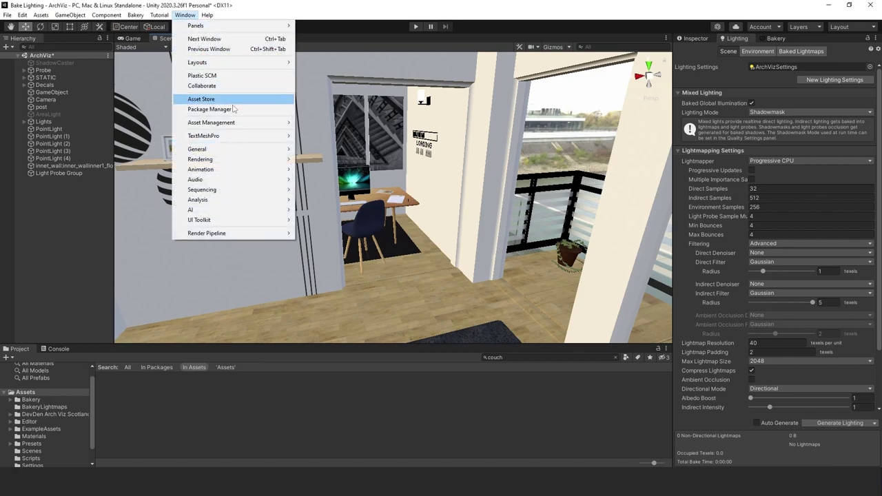
click(247, 109)
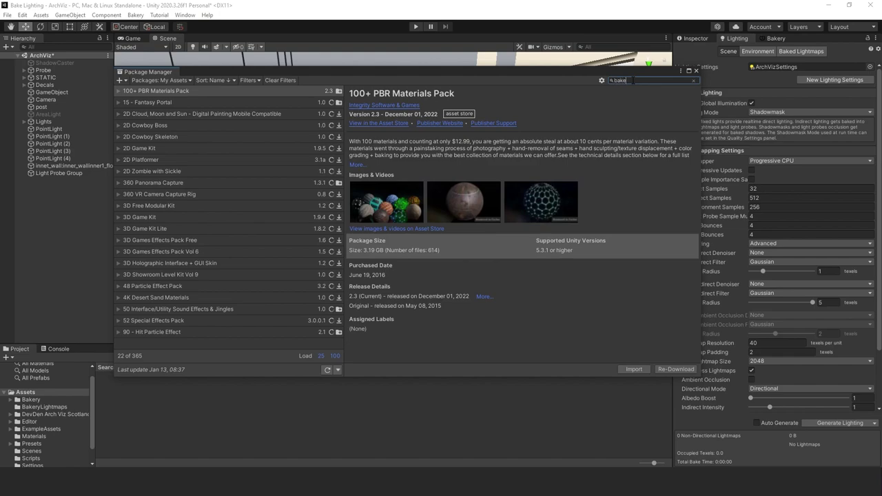
text(y)
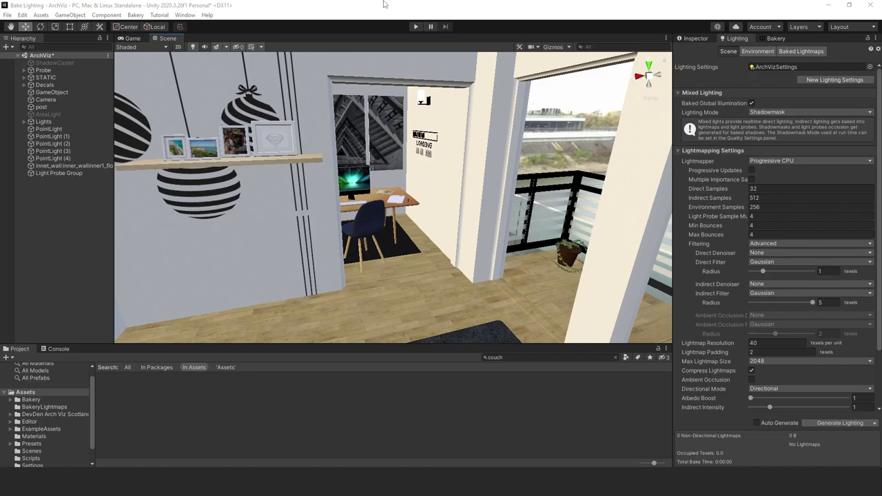
click(136, 15)
click(143, 17)
click(143, 16)
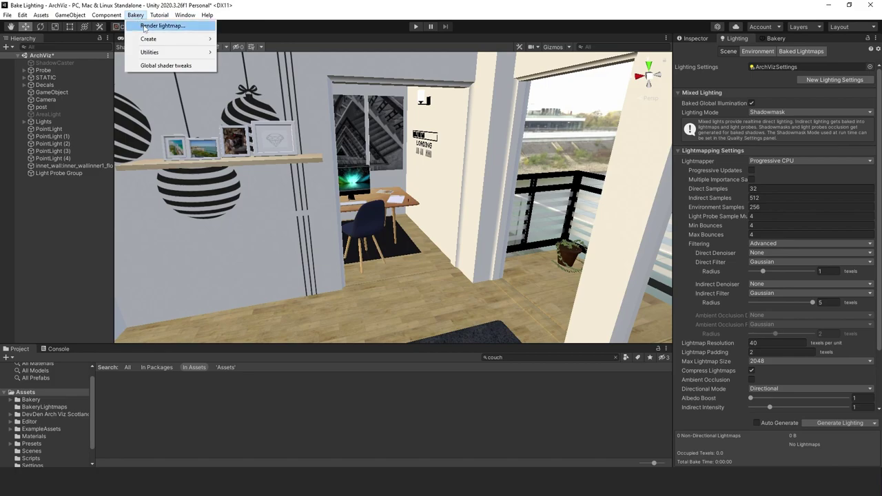
mouse_move(147, 53)
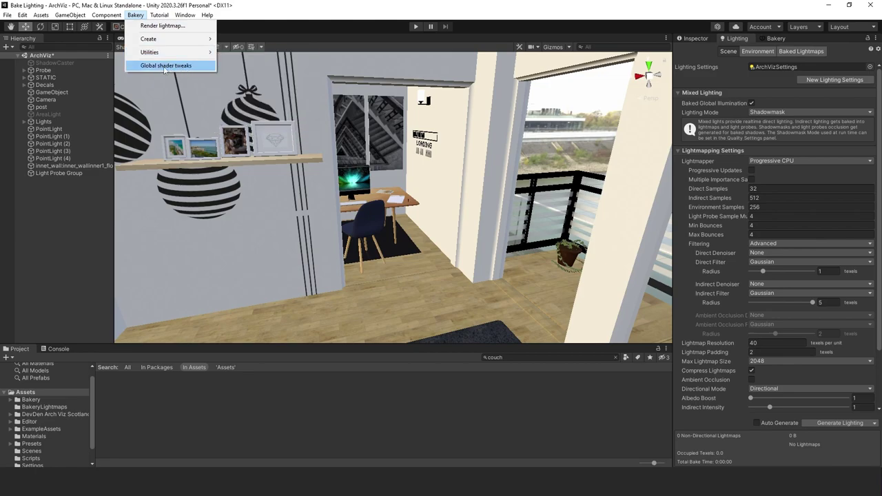
mouse_move(200, 40)
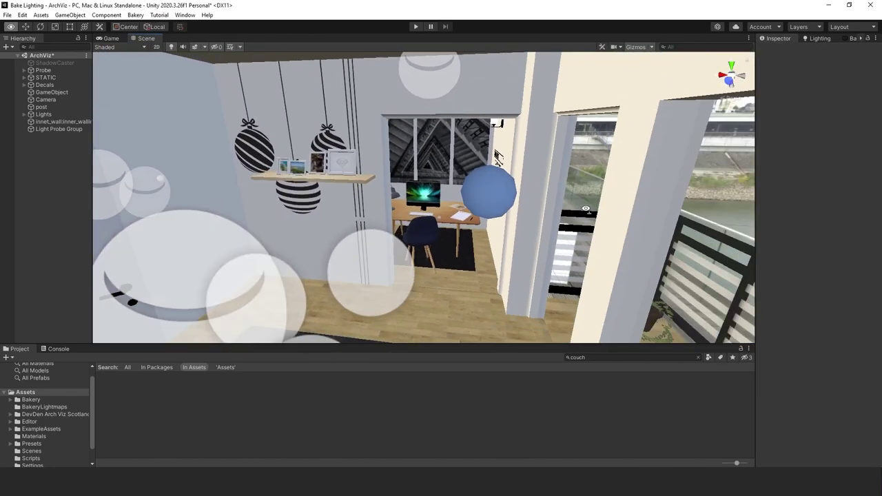
Expand the Lights group, select PointLight (2) and widen the view of its component settings
right_drag(586, 208, 566, 219)
click(42, 114)
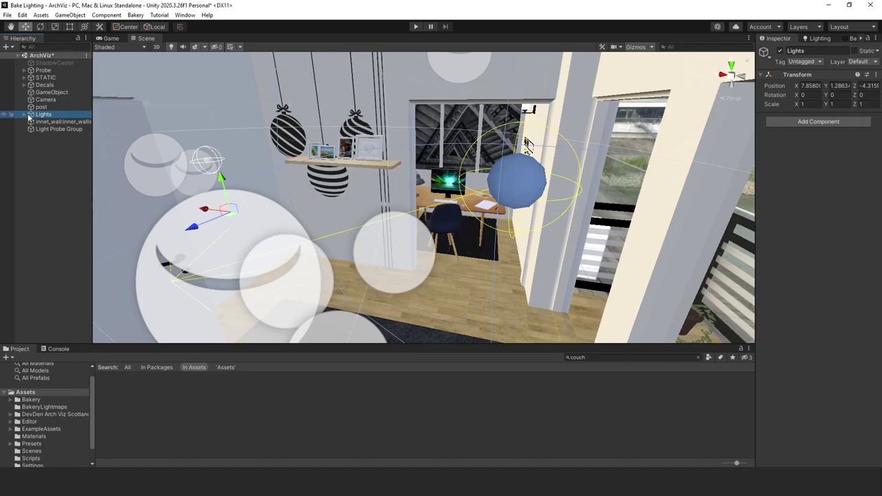
click(24, 115)
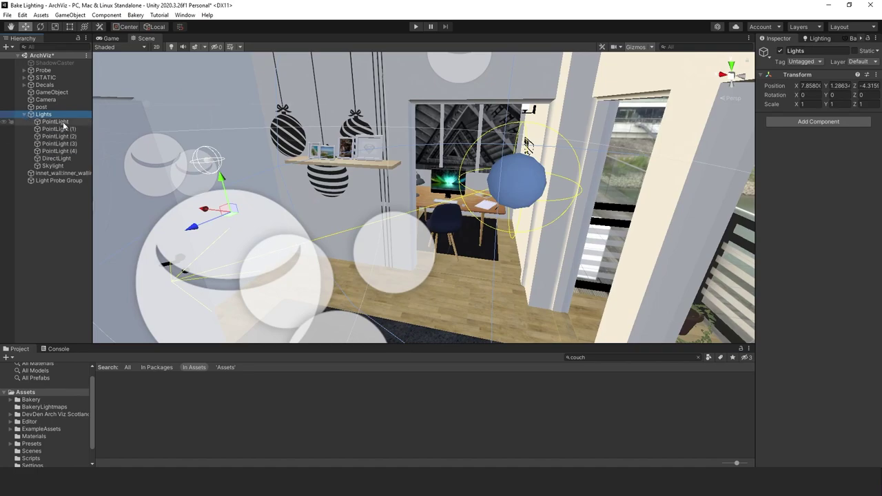
click(55, 122)
key(f)
alt+drag(390, 172, 188, 181)
click(69, 136)
alt+drag(483, 206, 317, 200)
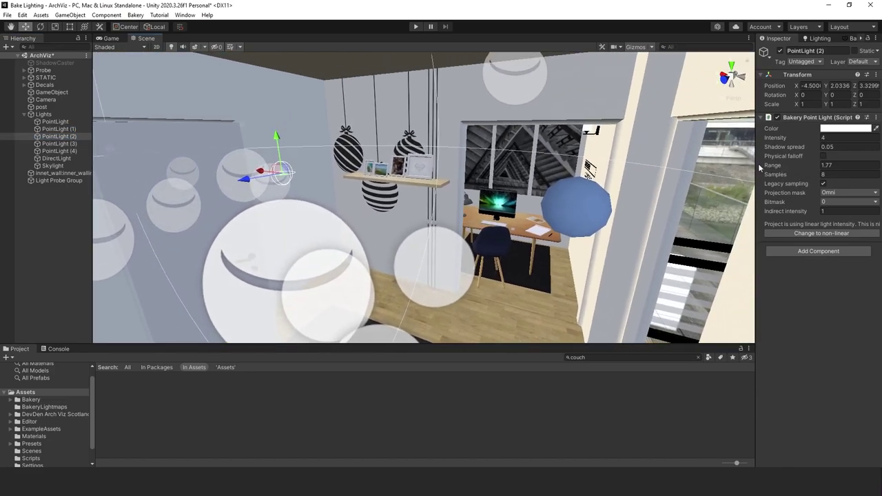
drag(758, 164, 600, 165)
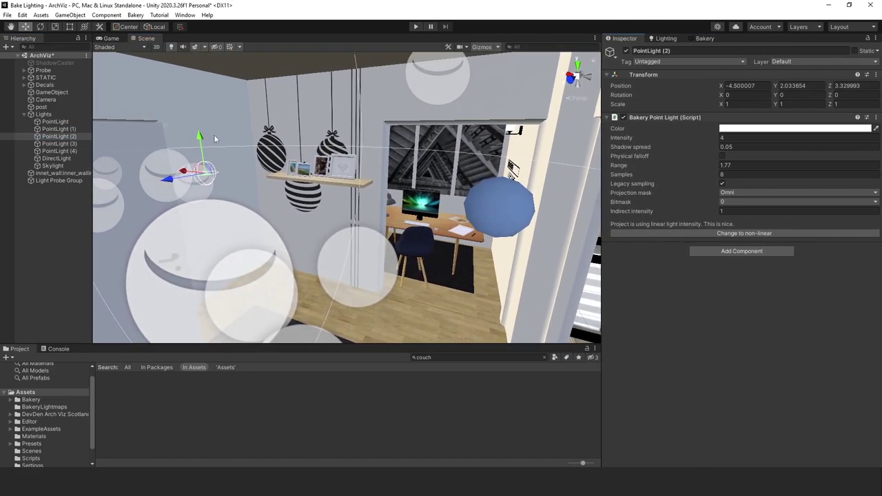
Examine the intensity, shadow spread, range, samples and color settings of PointLight (2)
click(723, 137)
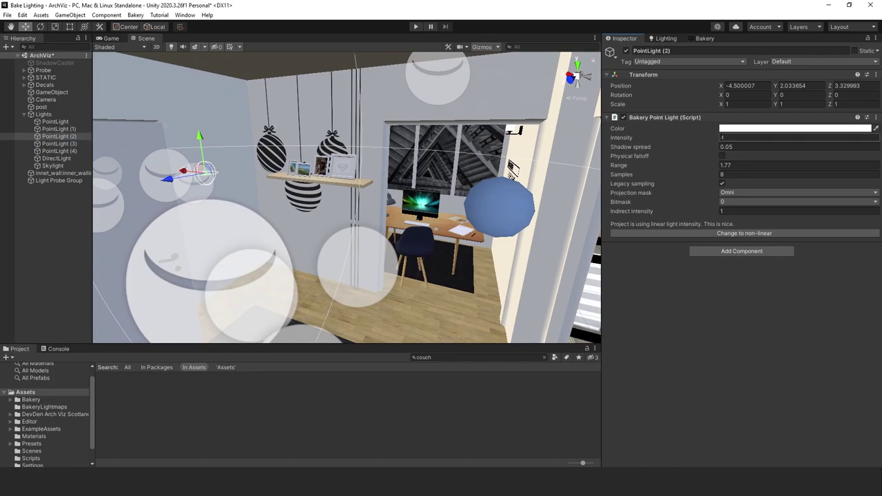
click(722, 146)
click(731, 165)
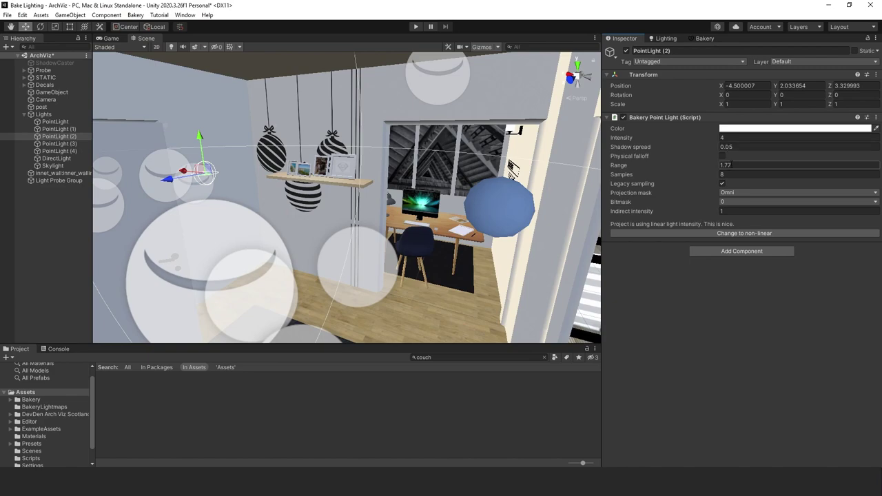
click(731, 175)
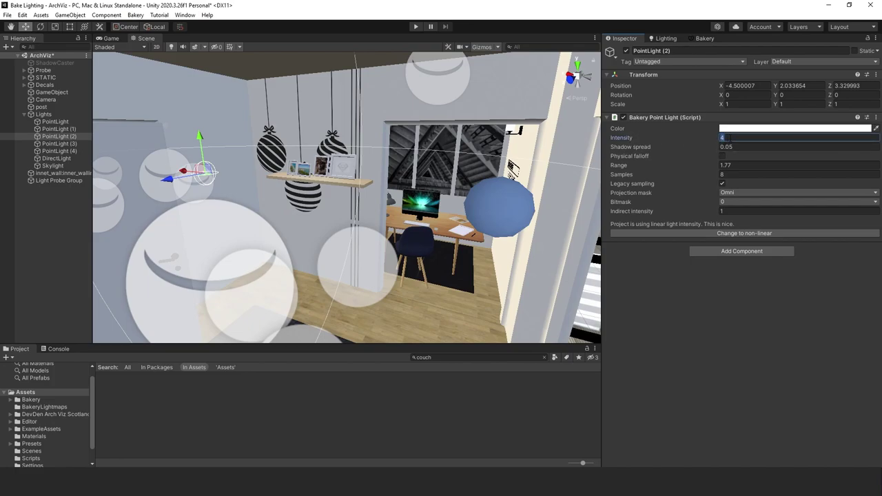
click(744, 130)
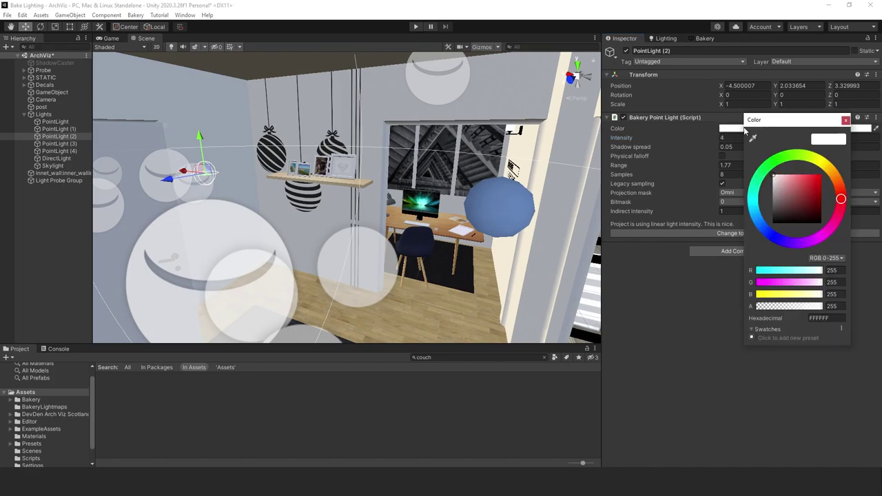
click(673, 314)
Review the Bakery settings of PointLight (1) through PointLight (4) and of DirectLight
click(67, 130)
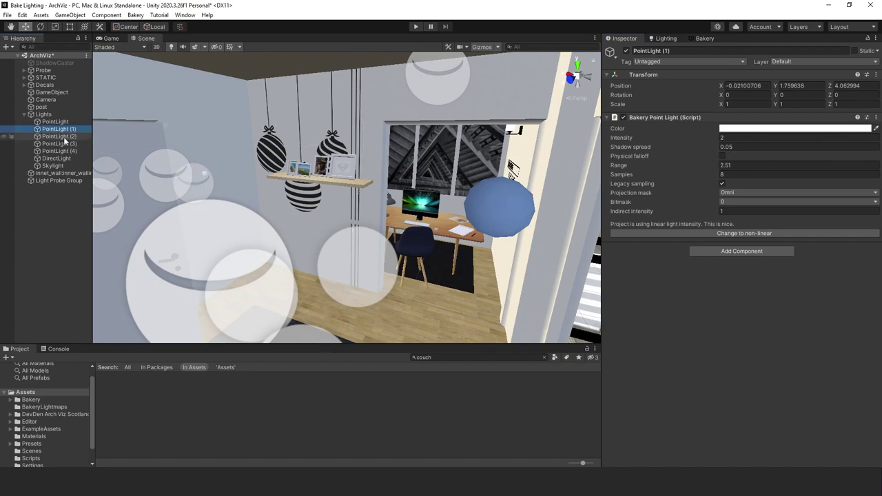
click(62, 137)
click(68, 144)
click(68, 151)
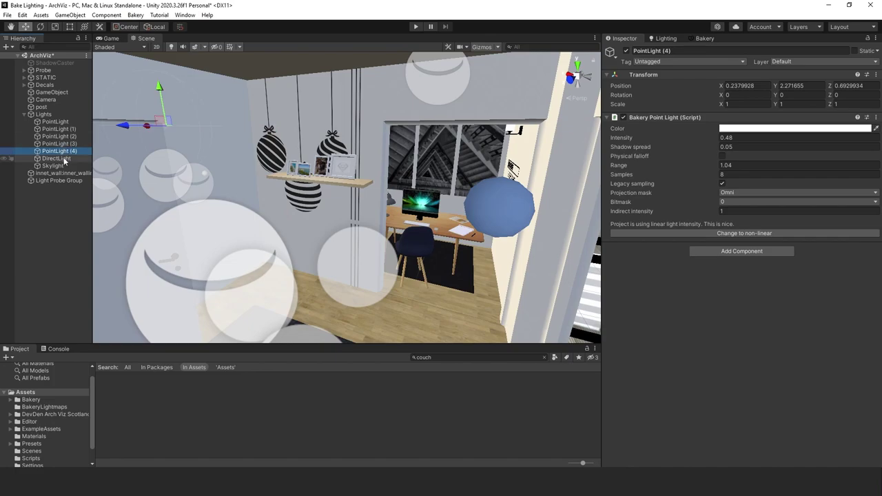
click(64, 159)
click(134, 16)
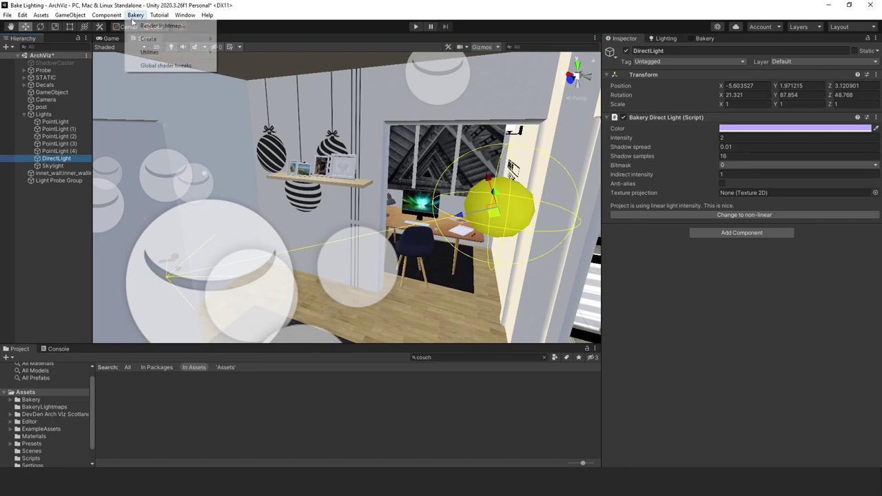
mouse_move(143, 40)
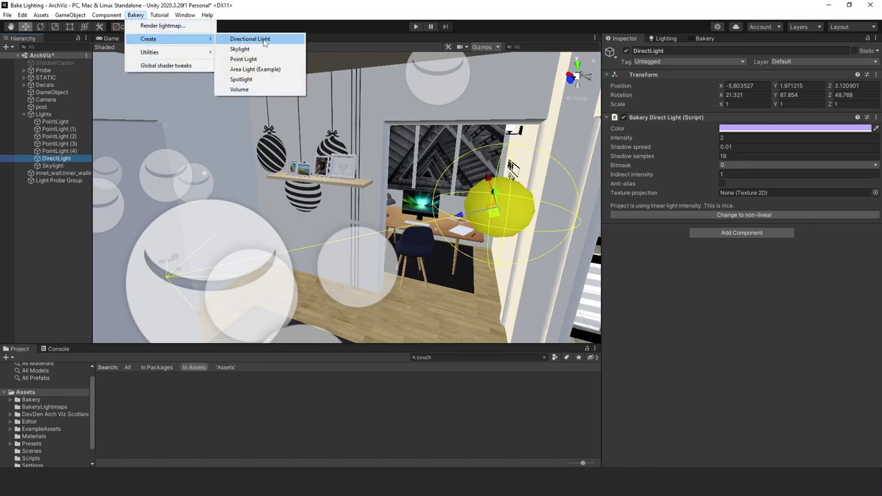
mouse_move(441, 199)
right_down()
mouse_move(466, 207)
mouse_move(445, 215)
right_up()
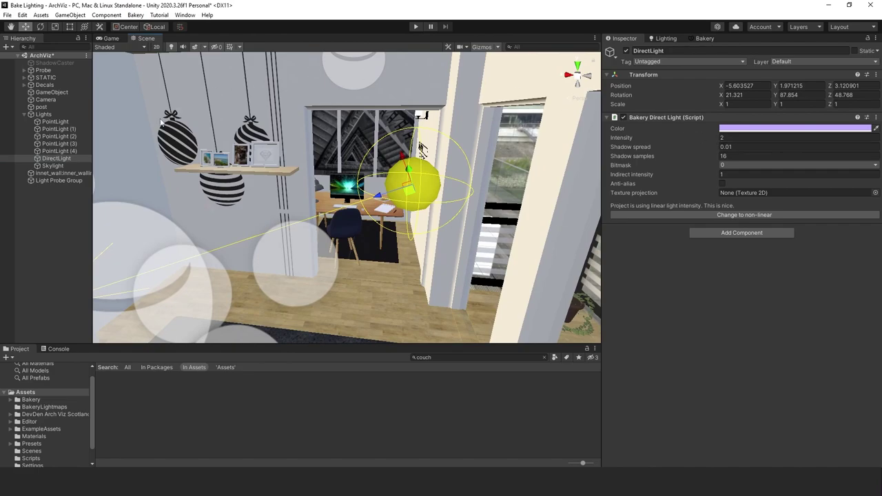
Review the Bakery Sky Light settings of the Skylight object
click(52, 166)
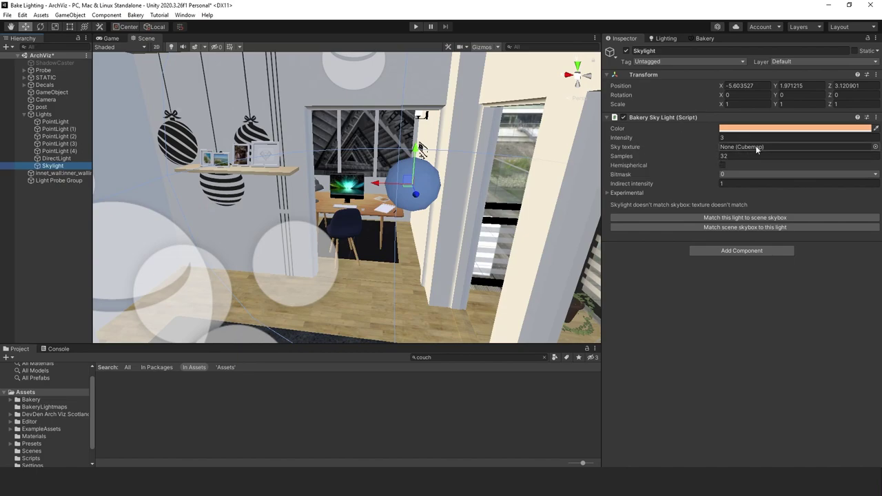
click(724, 137)
right_drag(386, 207, 397, 197)
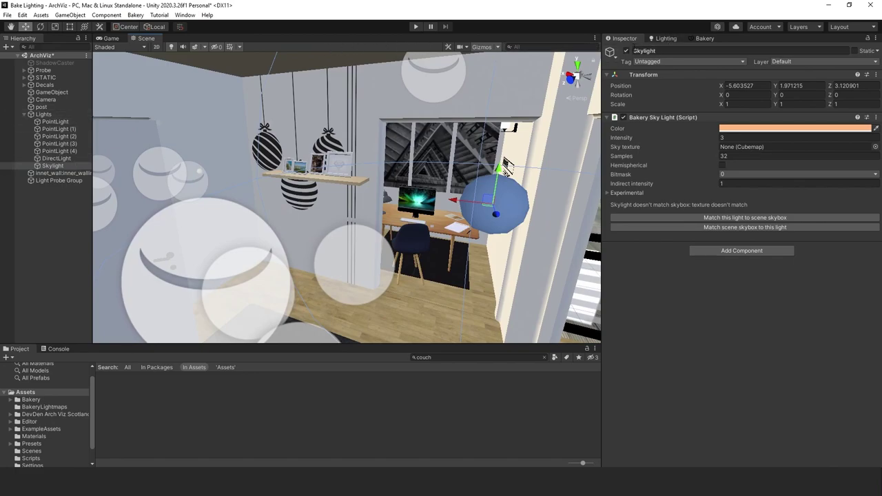
Undock the Bakery window from beside Lighting and close it
click(697, 39)
drag(696, 39, 275, 62)
drag(303, 7, 542, 84)
click(565, 82)
Open Bakery's Render lightmap window, dock it beside Lighting and narrow the docked area
click(135, 14)
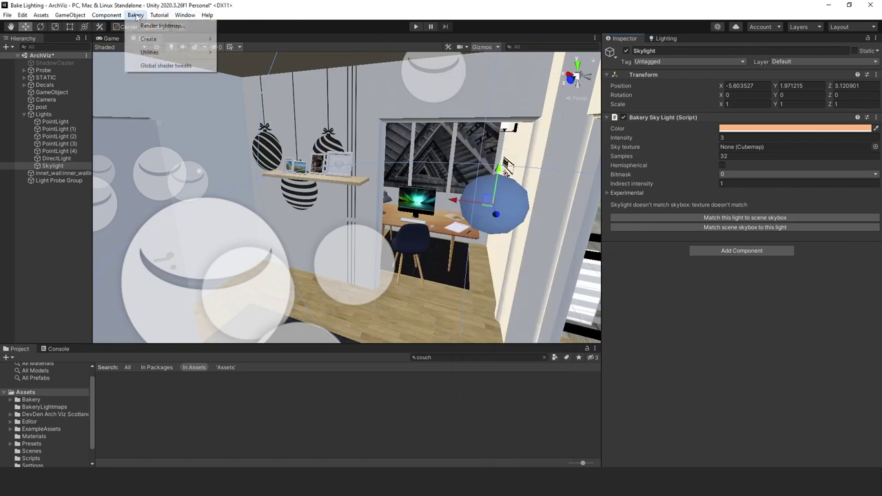
click(189, 33)
drag(475, 83, 414, 120)
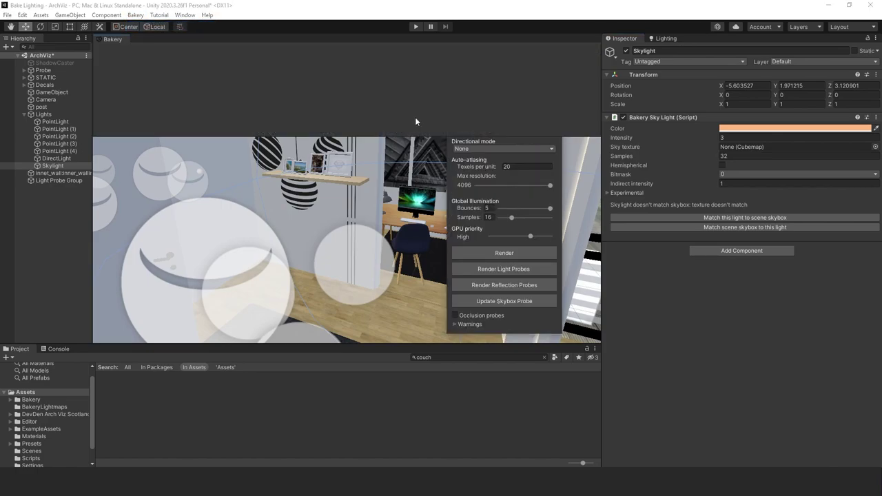
drag(478, 77, 714, 44)
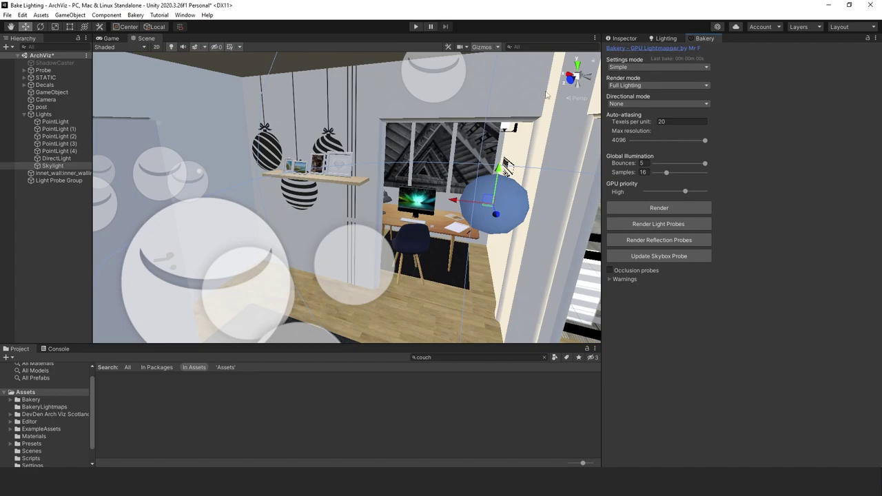
drag(602, 145, 663, 152)
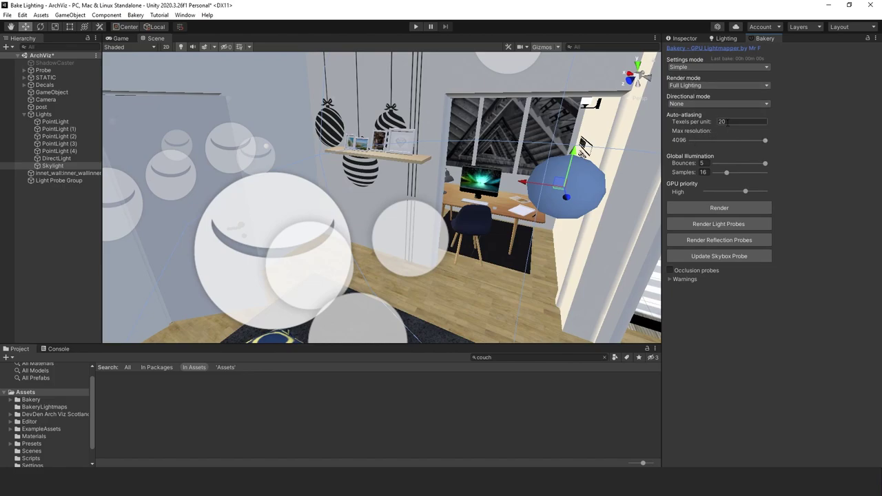
Set the auto-atlasing texels per unit to 100 and the max resolution to 256
click(723, 121)
text(100)
drag(765, 141, 690, 143)
drag(692, 142, 780, 143)
click(706, 140)
mouse_move(697, 140)
mouse_down()
mouse_move(742, 142)
mouse_move(691, 141)
mouse_up()
Switch the Bakery settings mode to Advanced and expand the ambient occlusion options under Hacks
click(688, 69)
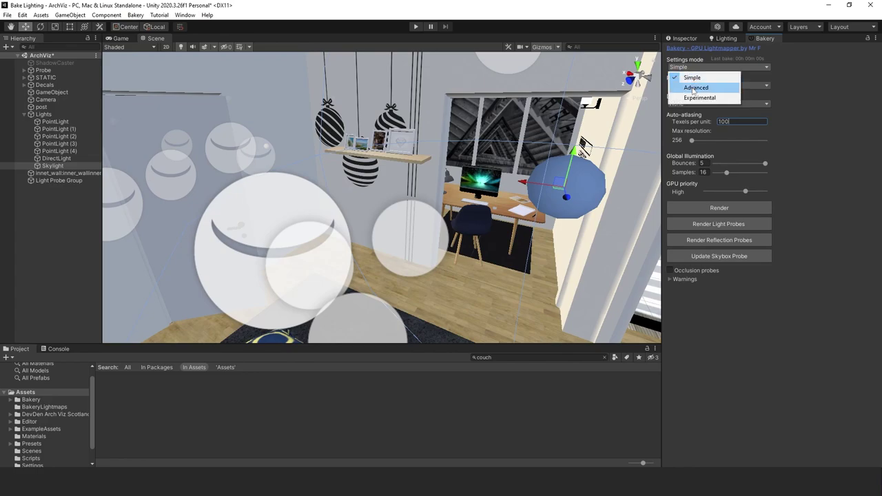
click(693, 88)
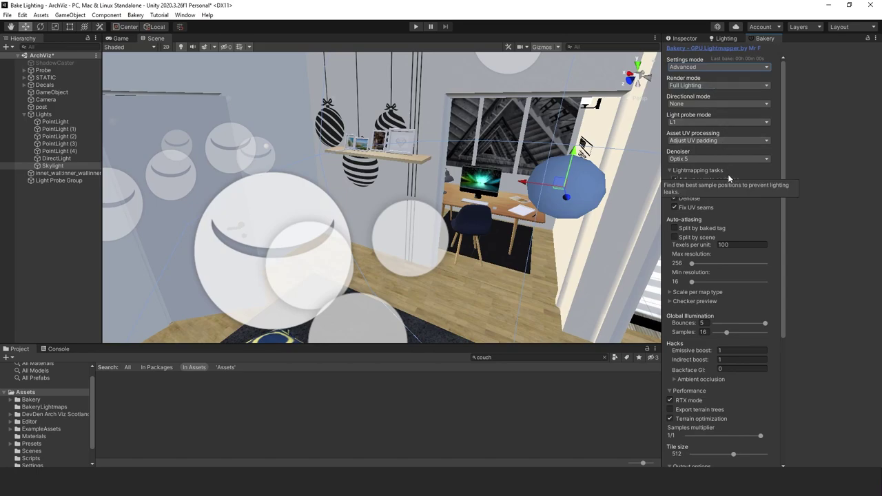
drag(782, 278, 777, 396)
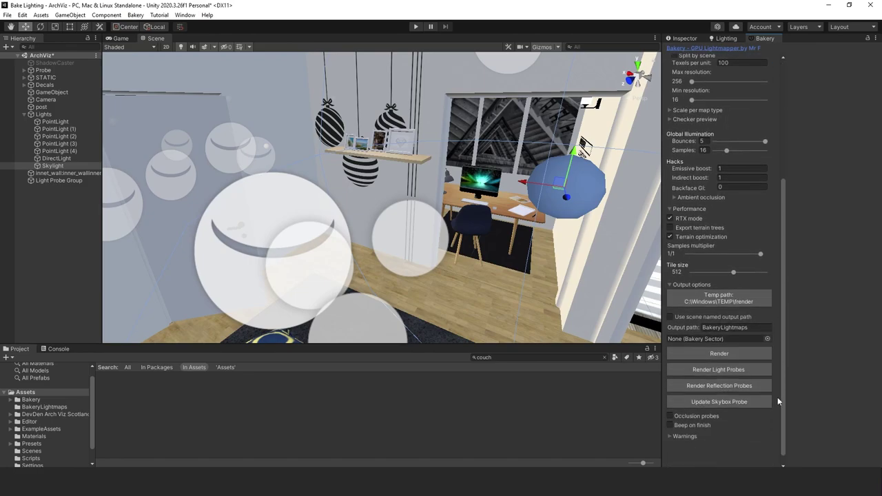
click(674, 195)
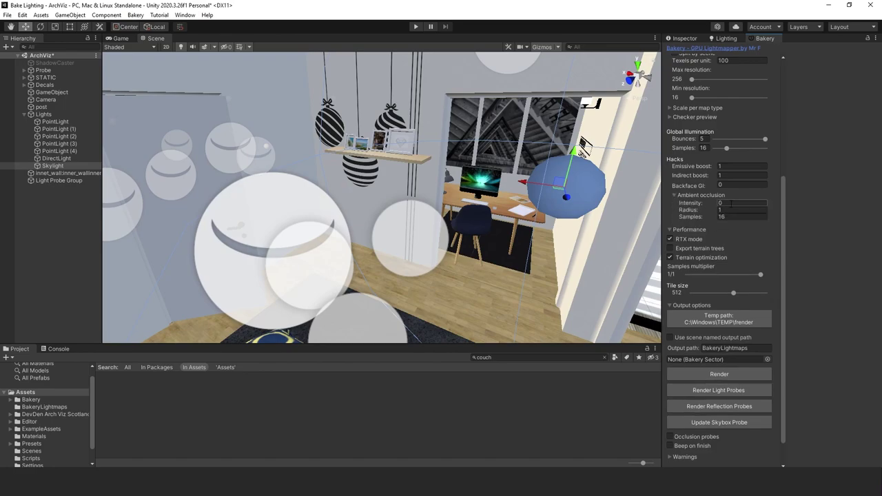
Set the ambient occlusion intensity to 1 in the Bakery settings
click(731, 203)
text(1)
drag(783, 239, 781, 102)
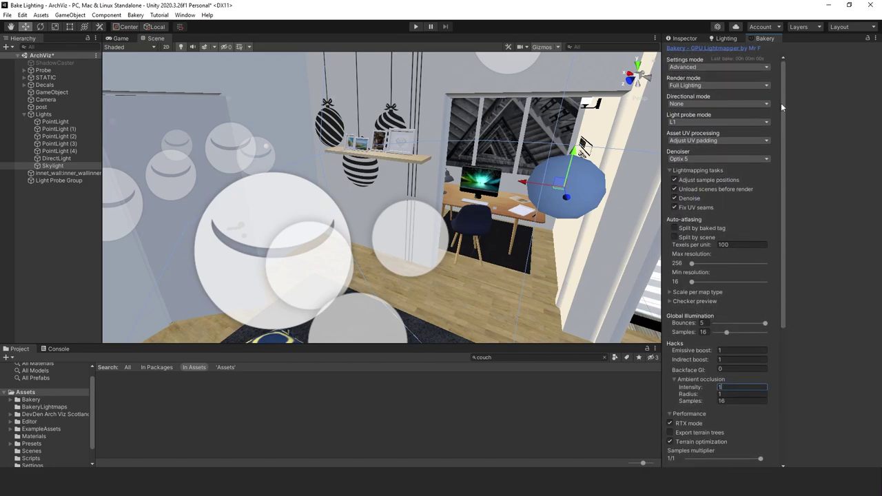
scroll(781, 122, down, 1)
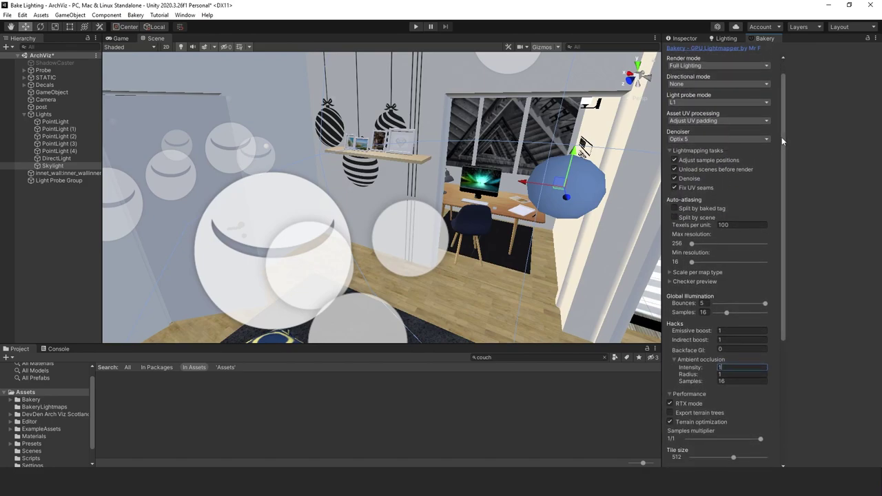
Select the bedroom's inner wall and several bed objects to check their Static setting in the Inspector
click(432, 175)
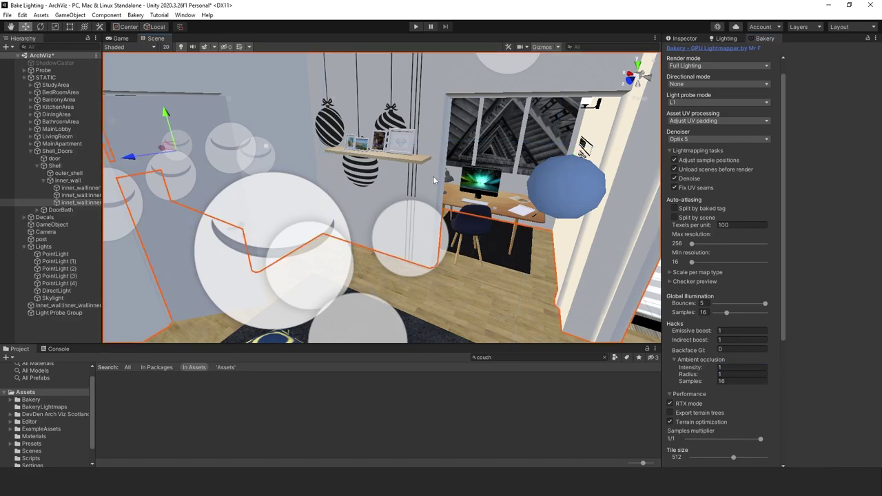
click(683, 38)
alt+drag(529, 118, 344, 141)
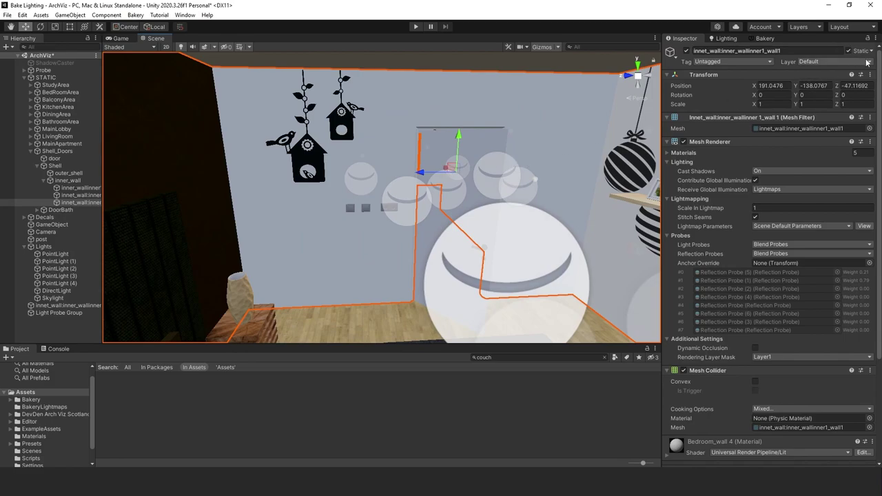
alt+drag(467, 199, 289, 248)
click(407, 291)
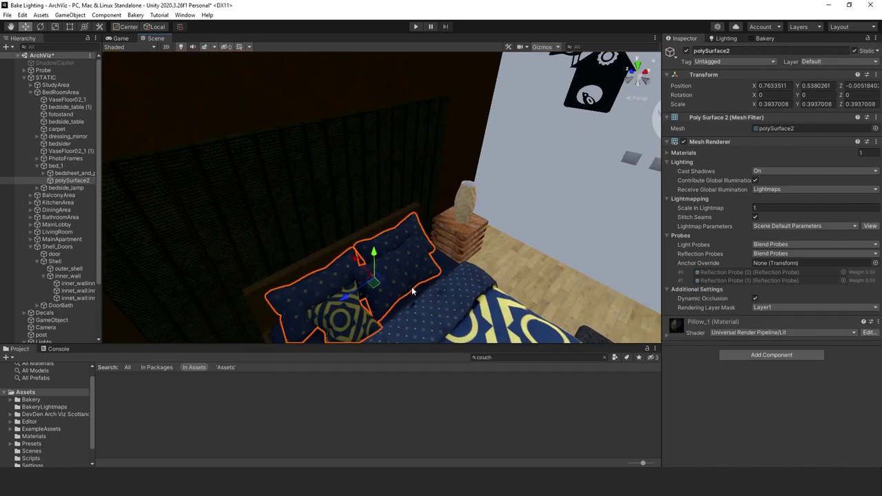
click(365, 203)
click(476, 310)
Select the Light Probe Group and the bedroom's reflection probe to examine their settings and placement
alt+drag(508, 260, 383, 305)
click(436, 280)
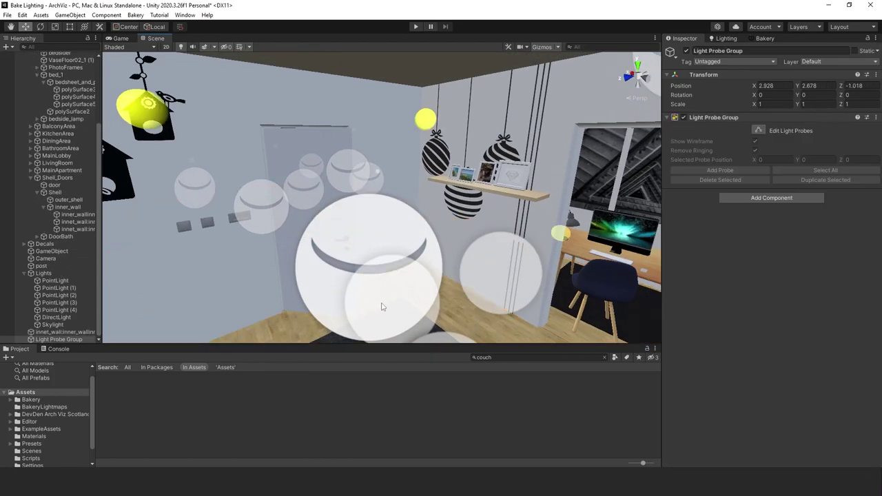
alt+drag(384, 305, 439, 282)
alt+drag(414, 232, 402, 264)
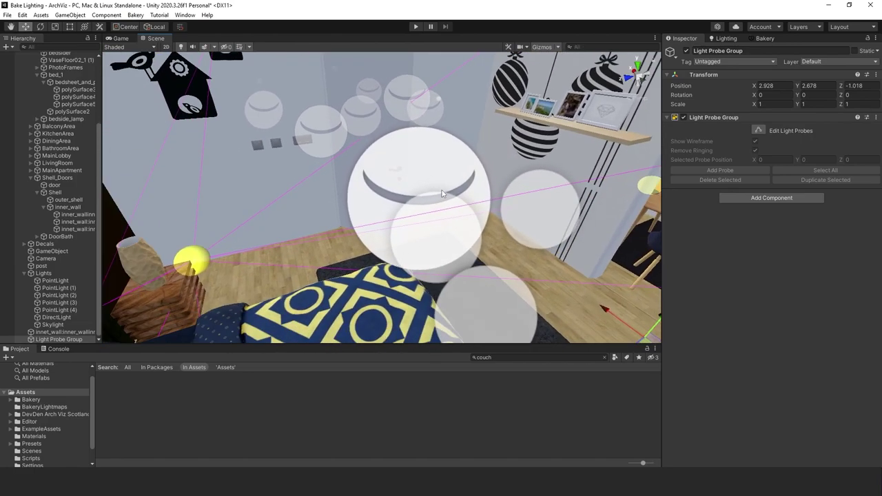
click(436, 198)
alt+drag(436, 198, 419, 216)
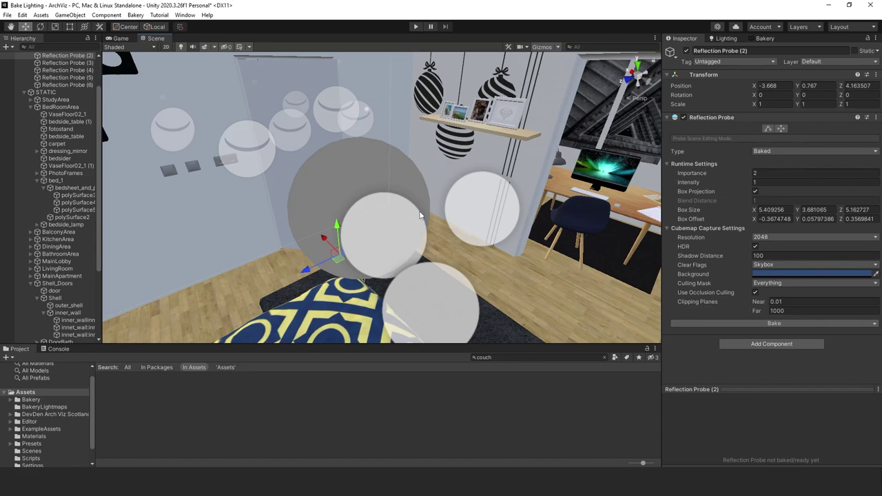
alt+drag(420, 215, 446, 195)
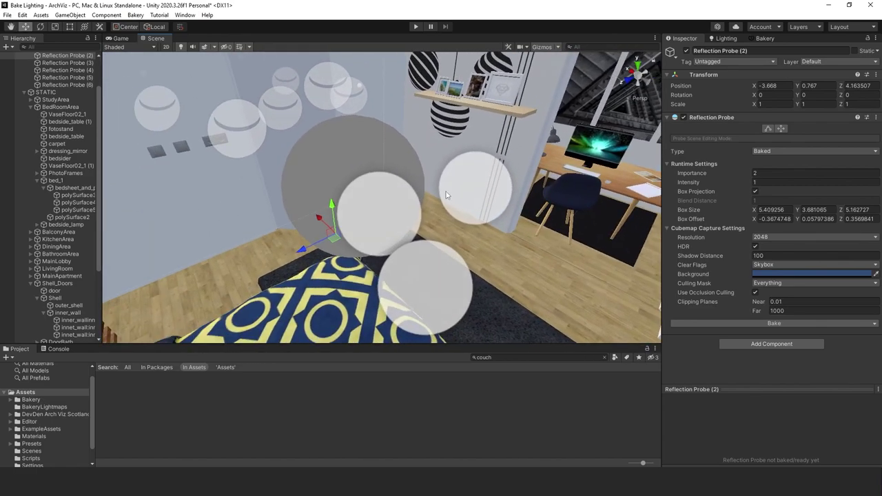
scroll(93, 112, up, 3)
Set the global illumination samples to 64 in the Bakery settings
click(765, 39)
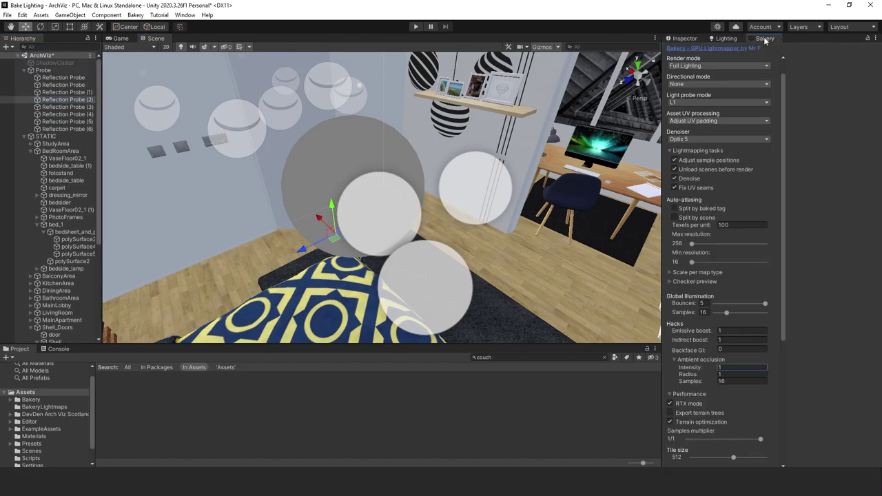
drag(781, 94, 738, 162)
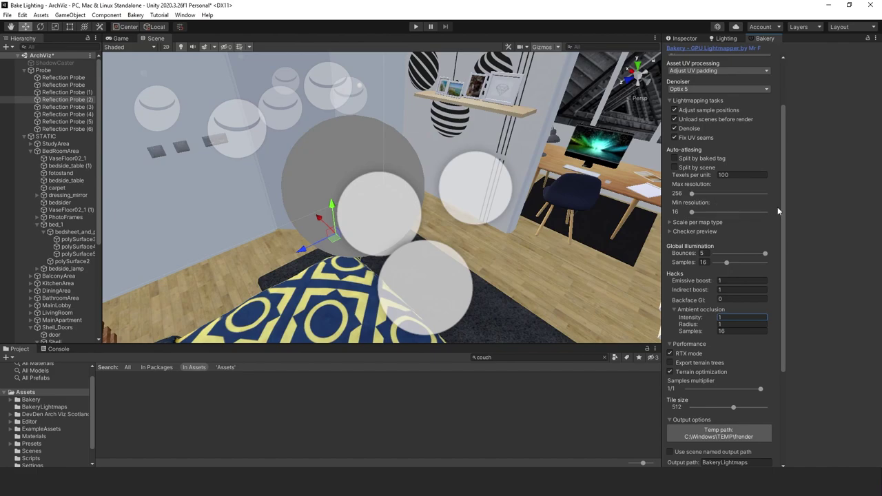
drag(783, 206, 787, 264)
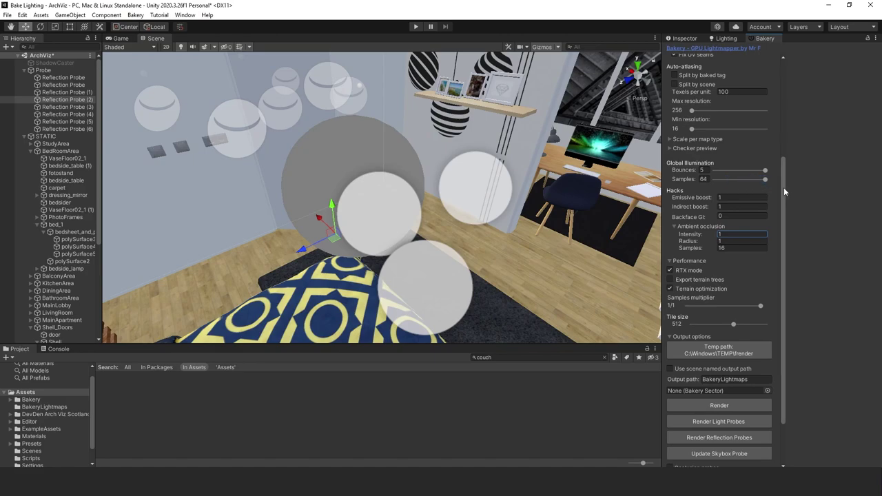
Render the lightmaps, saving the modified ArchViz scene and continuing past the lightmap count check
drag(785, 188, 781, 260)
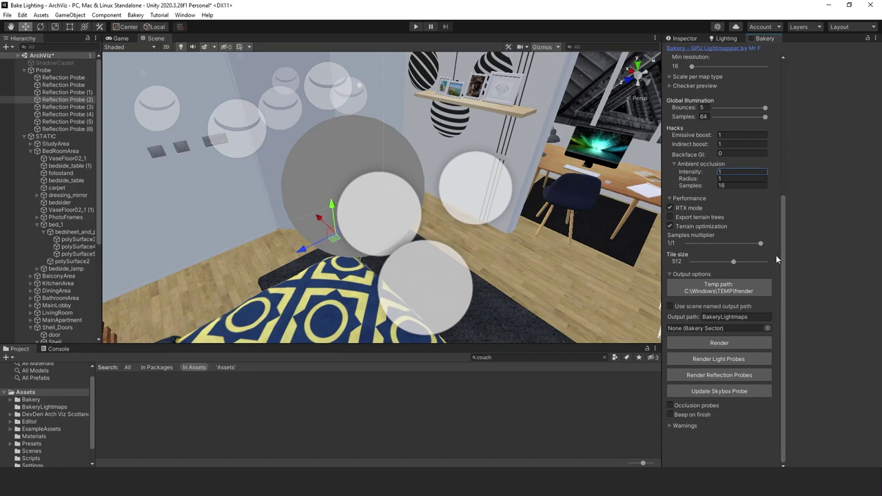
click(726, 344)
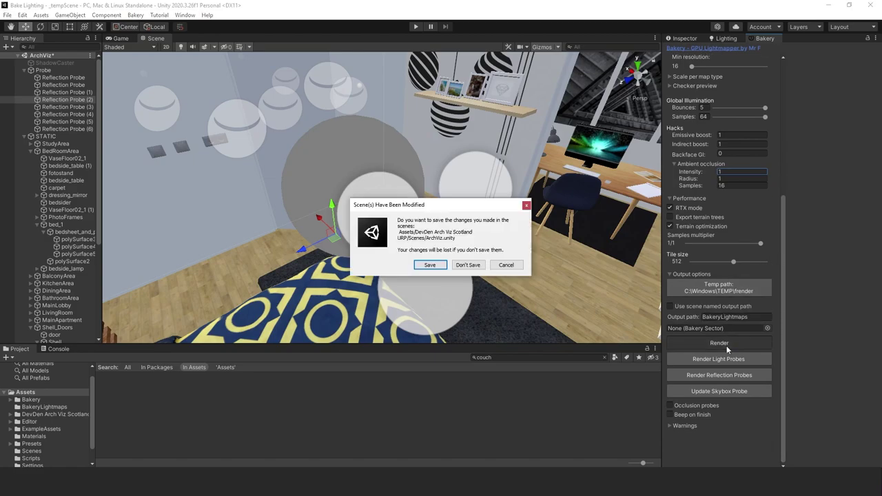
click(430, 265)
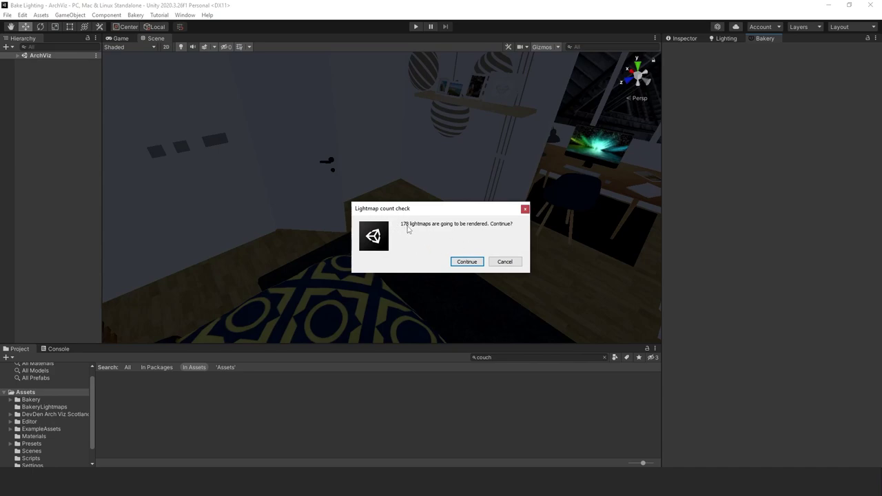
click(466, 262)
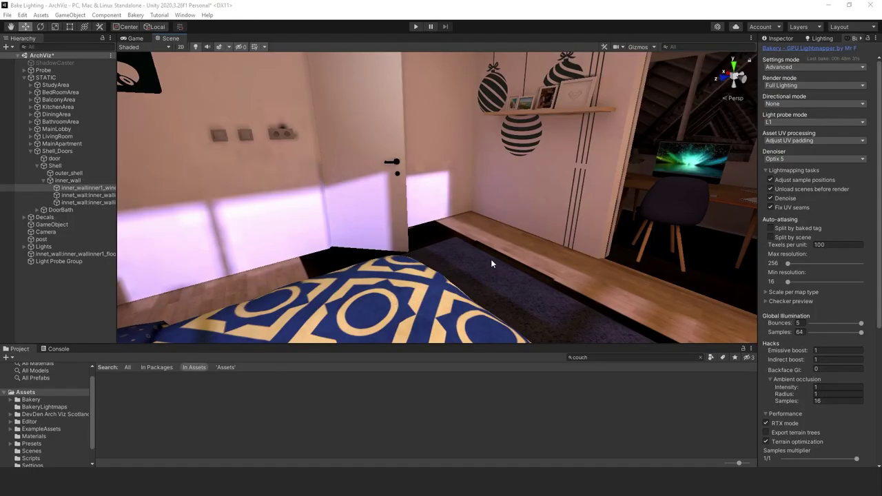
Examine the baked lighting of the bedroom in a maximized, undocked Scene view, and dock the view back beside Game
right_drag(629, 154, 307, 42)
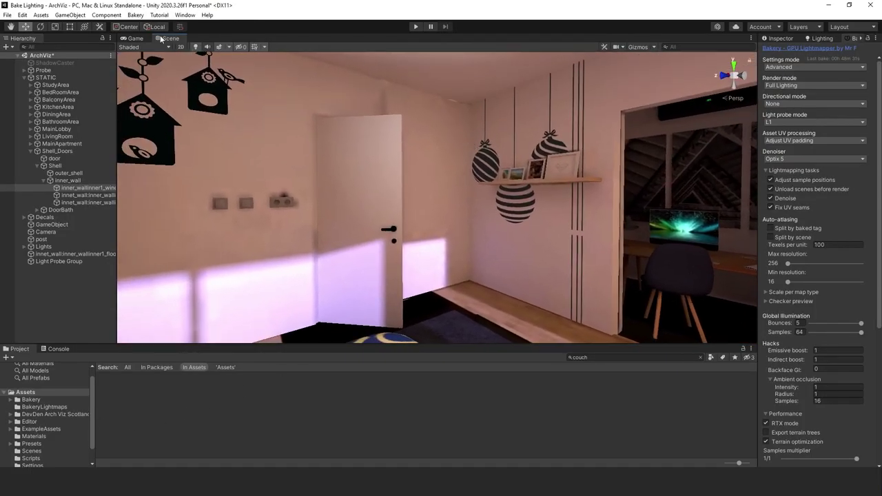
drag(160, 38, 162, 68)
click(753, 66)
right_drag(689, 114, 20, 372)
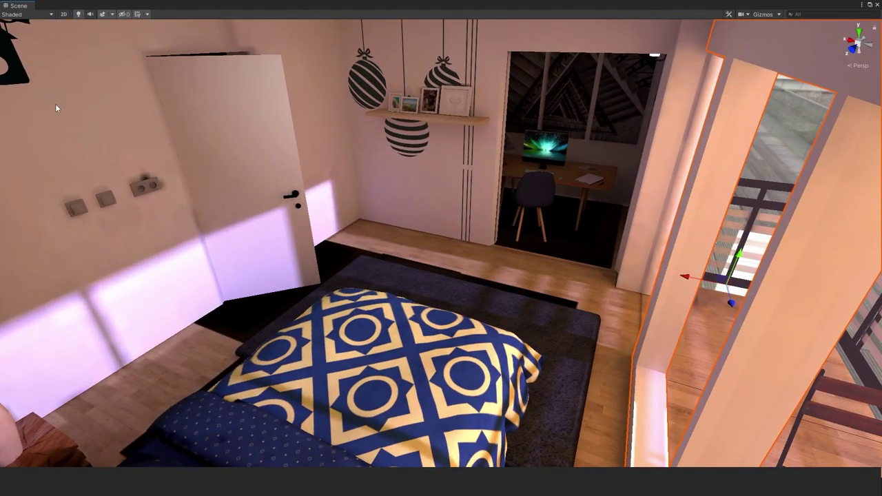
right_drag(452, 181, 406, 188)
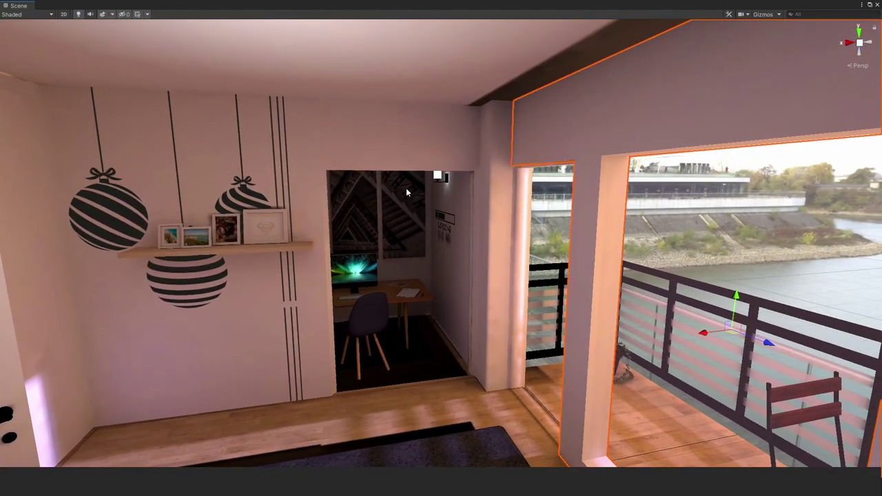
double_click(253, 11)
drag(197, 39, 199, 39)
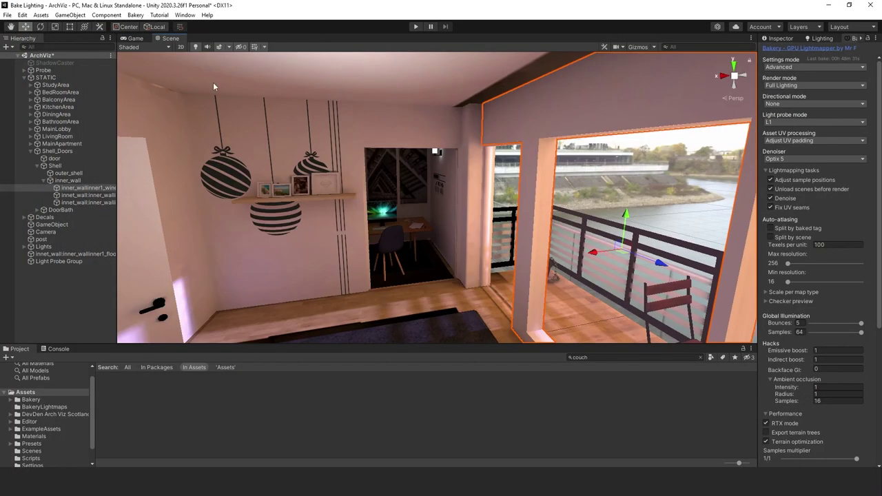
Widen the docked Bakery area and set the auto-atlasing max resolution to 1024
drag(755, 59, 650, 60)
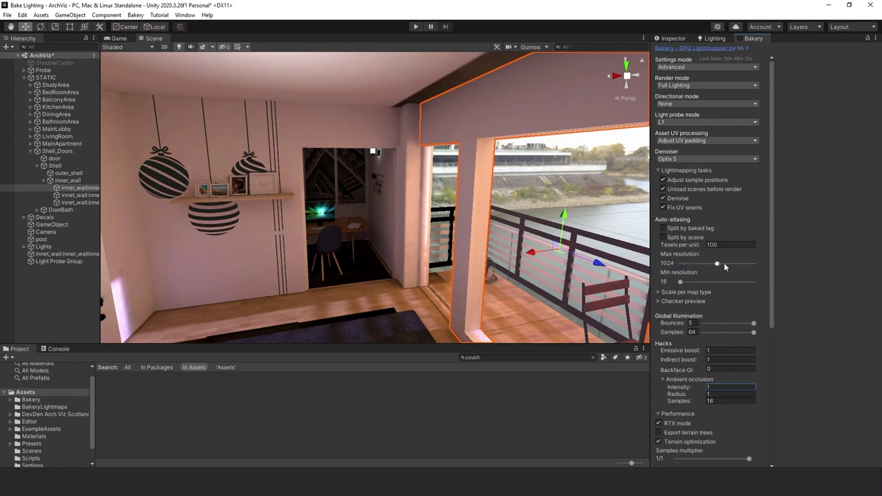
drag(771, 254, 766, 276)
right_drag(389, 177, 530, 154)
key(w)
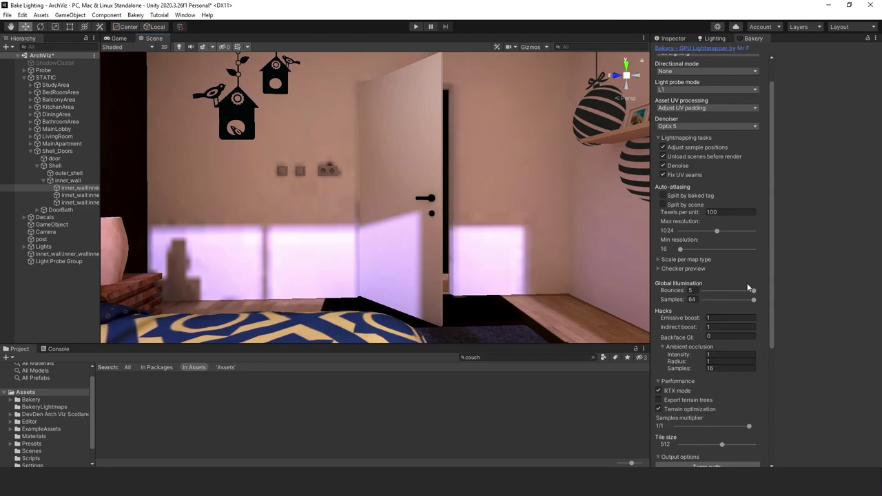
Start another Bakery lightmap render of the ArchViz scene and answer the save request
scroll(741, 345, down, 5)
scroll(720, 351, down, 1)
click(723, 348)
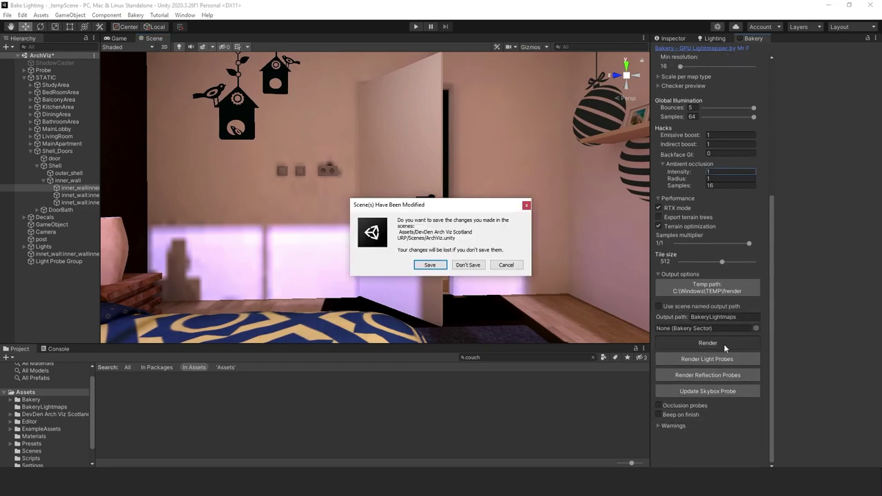
click(455, 266)
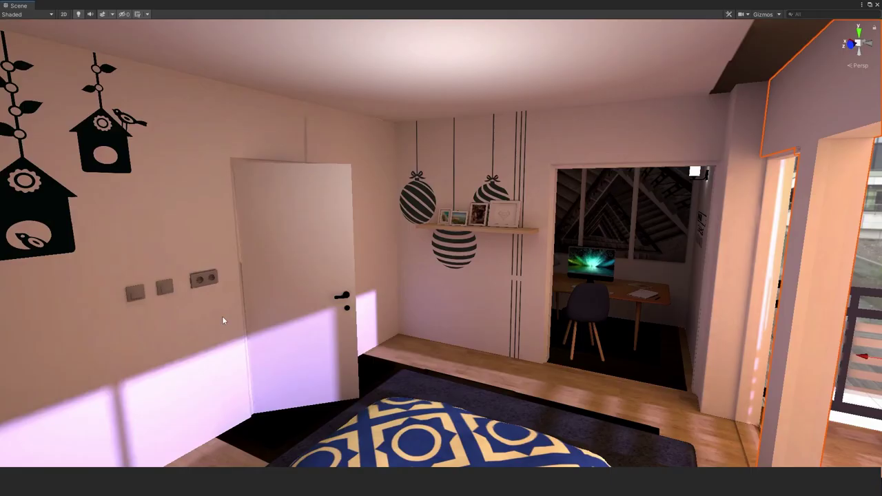
Examine the newly baked lighting around the bedroom, from the door wall to the balcony windows
right_drag(430, 274, 659, 234)
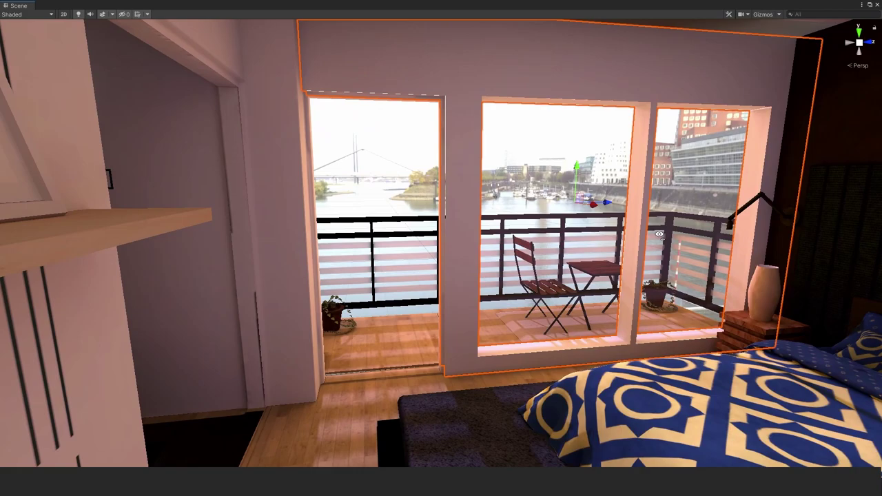
right_drag(405, 173, 607, 280)
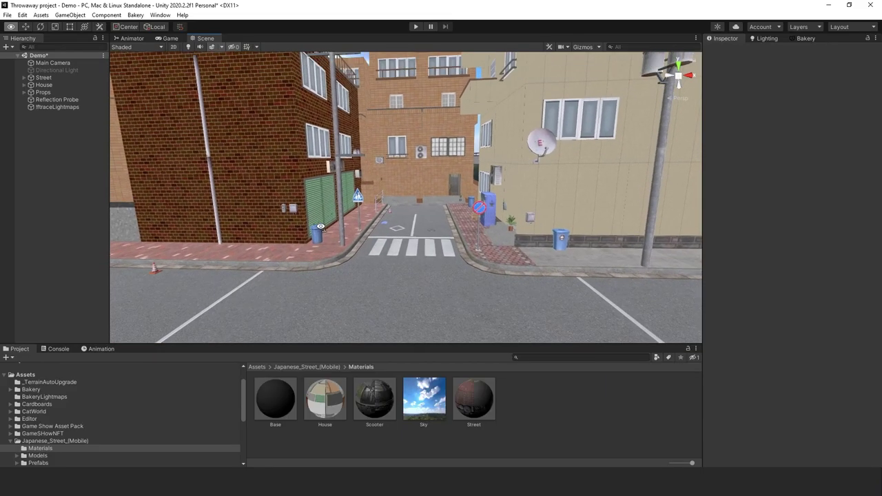
In the Throwaway project's Demo street scene, create a Bakery directional light and set its intensity to 2
right_drag(358, 241, 814, 232)
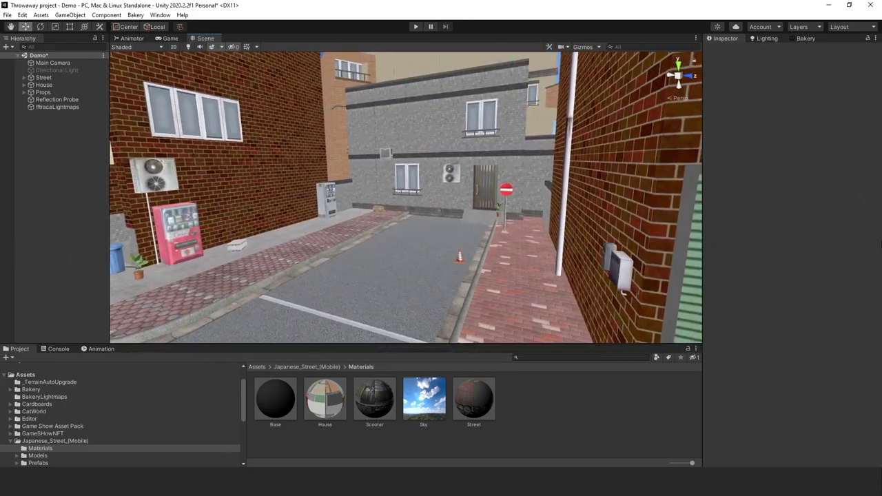
right_drag(563, 257, 806, 236)
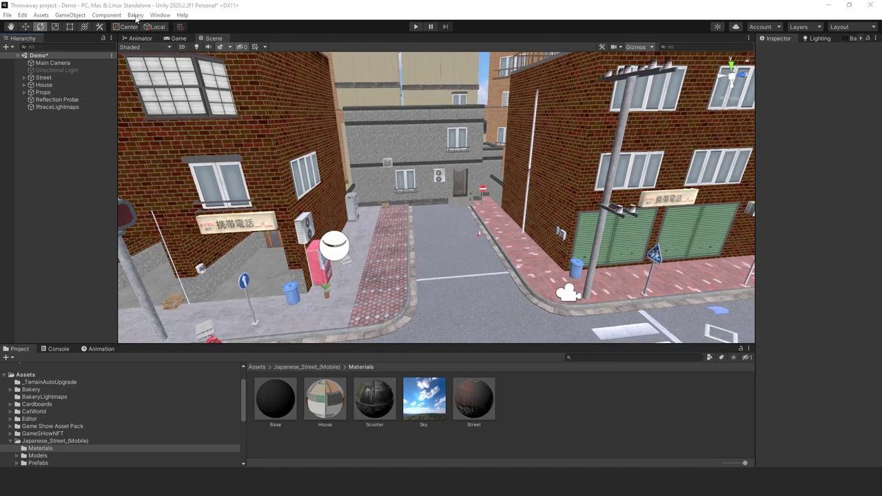
click(135, 16)
mouse_move(154, 41)
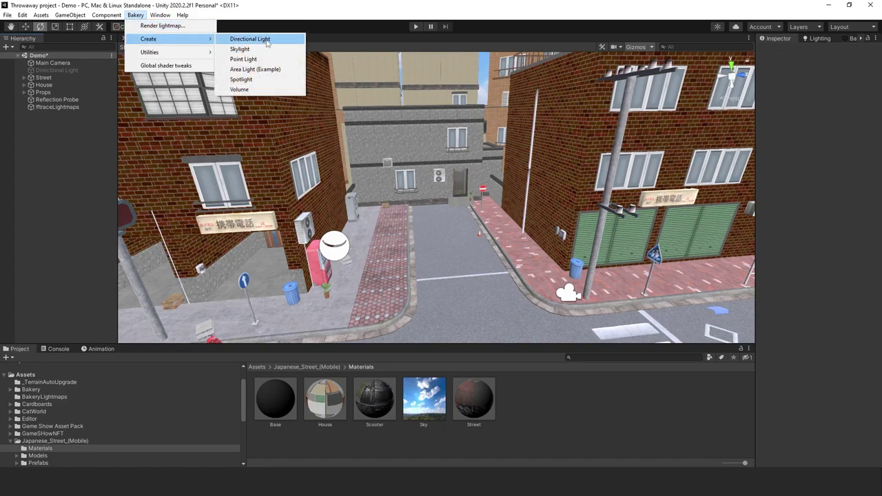
click(268, 44)
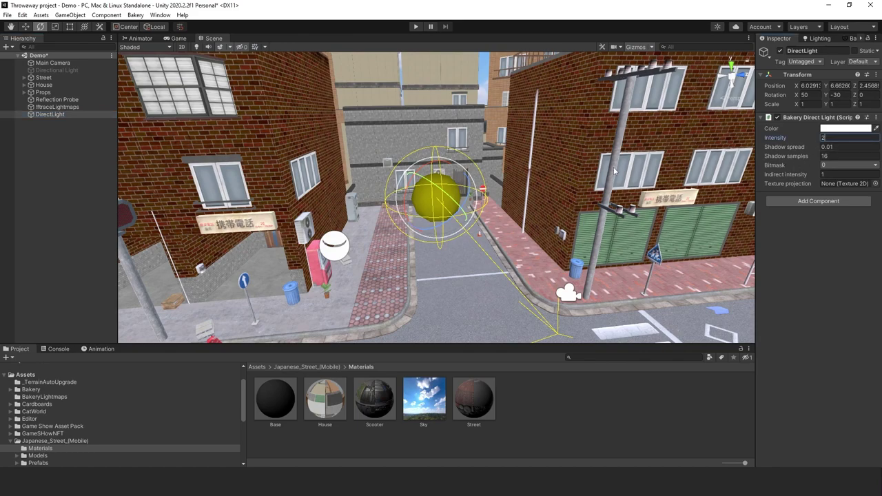
Rotate the Bakery directional light to about X 45.5, Y -61.4 and Z -23.5 and view its direction along the street
key(e)
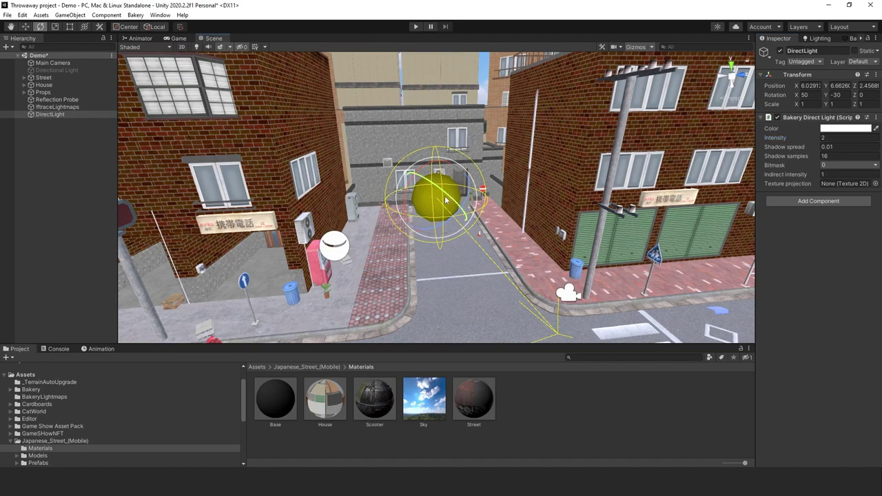
drag(440, 201, 412, 241)
alt+drag(533, 238, 296, 275)
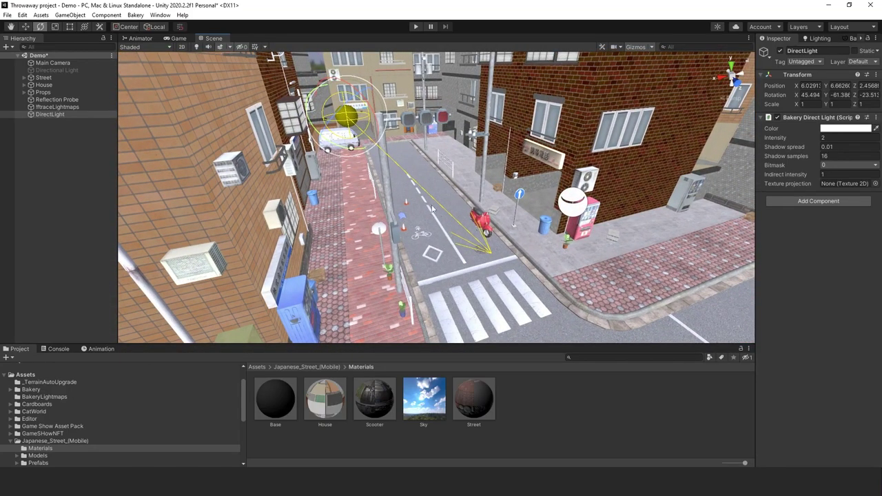
Create a Bakery skylight in the Demo street scene
click(160, 15)
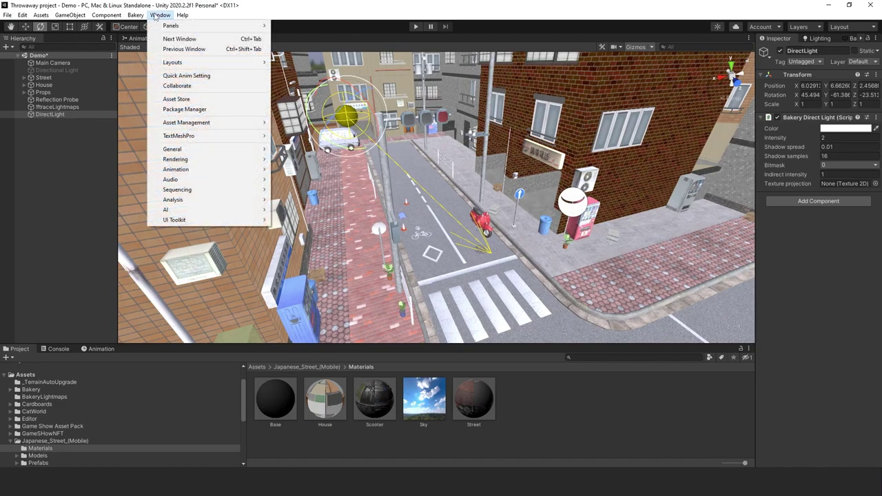
mouse_move(138, 19)
mouse_move(143, 40)
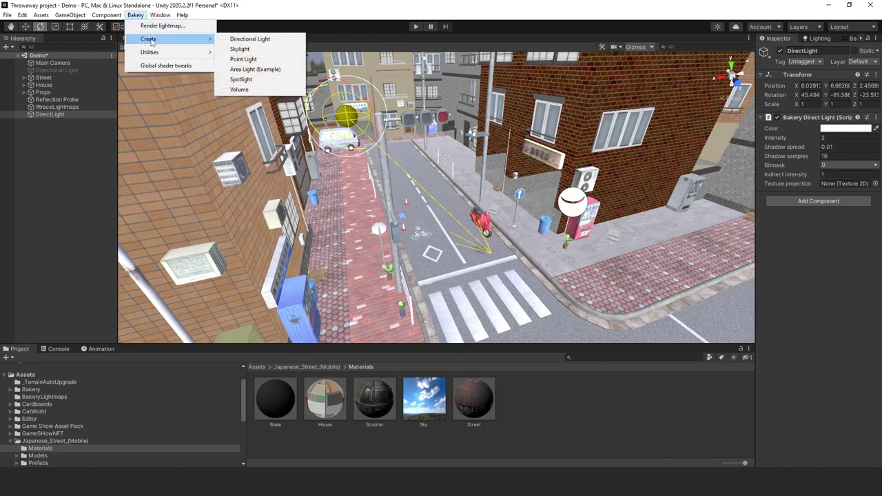
click(258, 51)
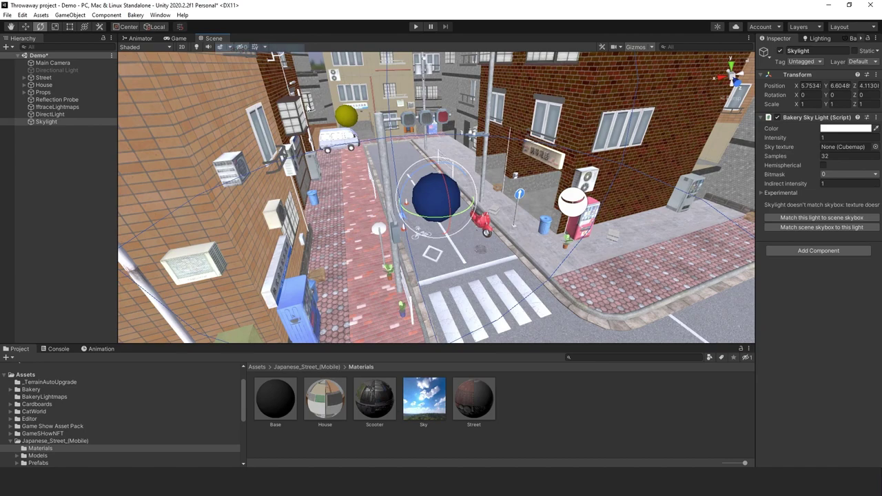
Set the Bakery skylight's intensity to 2 and the Bakery directional light's intensity to 3
click(839, 138)
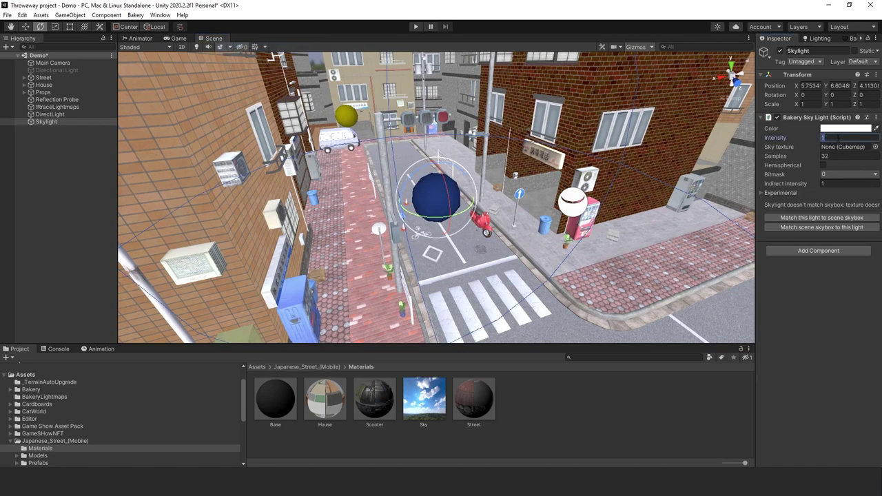
text(2)
click(352, 120)
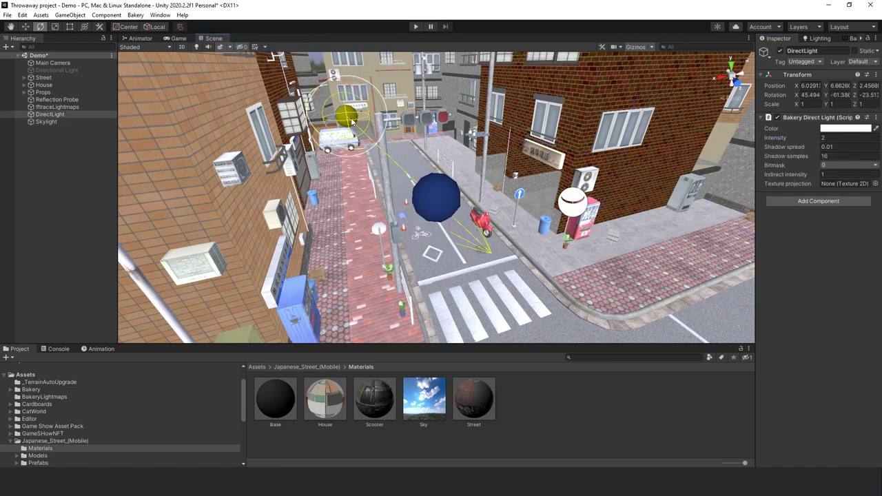
click(852, 139)
text(3)
Widen the Inspector area, and reopen Bakery's Render lightmap window docked beside the Inspector and Lighting panels
drag(757, 155, 697, 152)
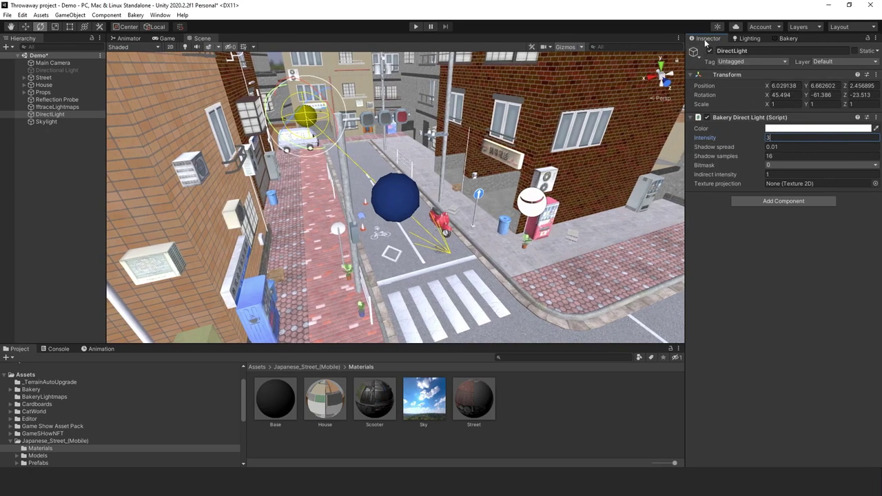
click(787, 38)
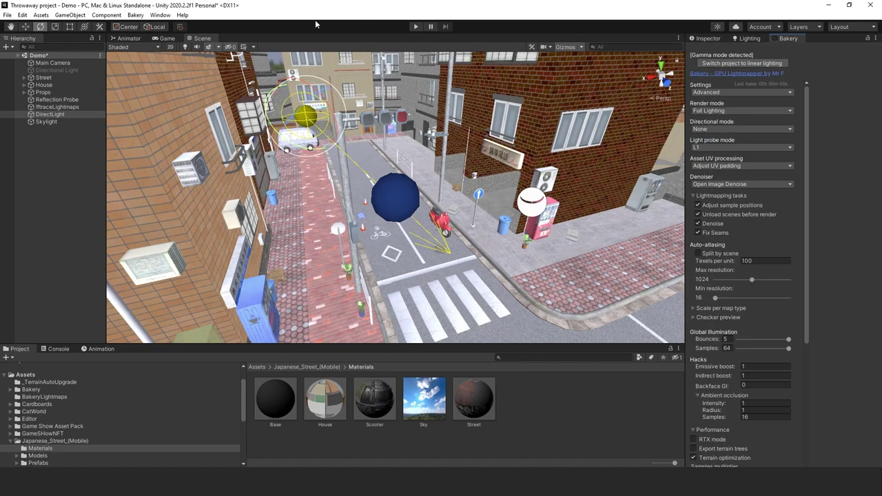
click(136, 16)
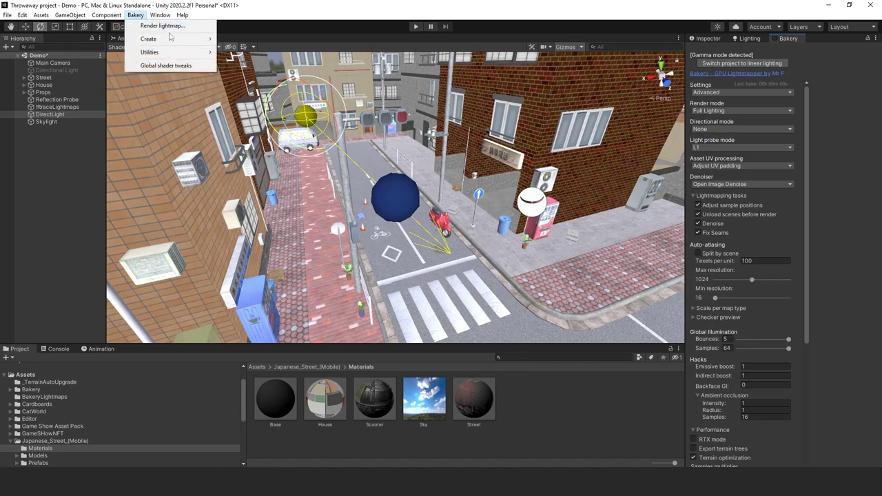
mouse_move(203, 43)
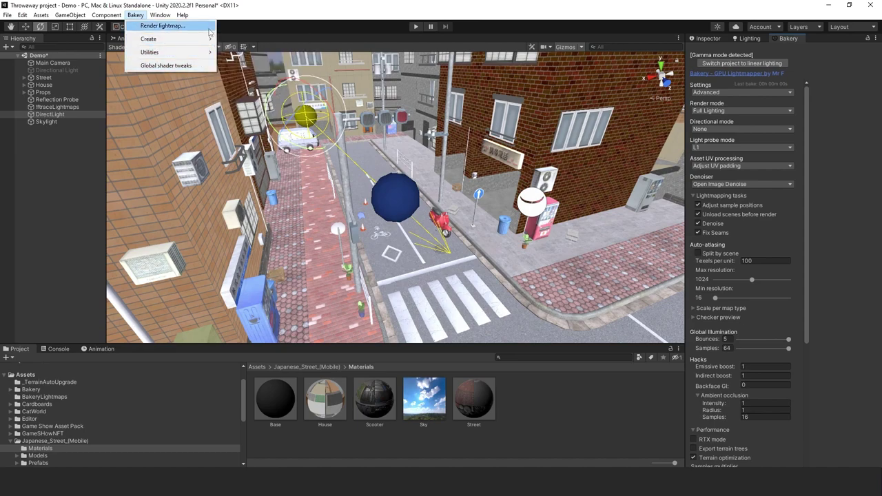
click(208, 28)
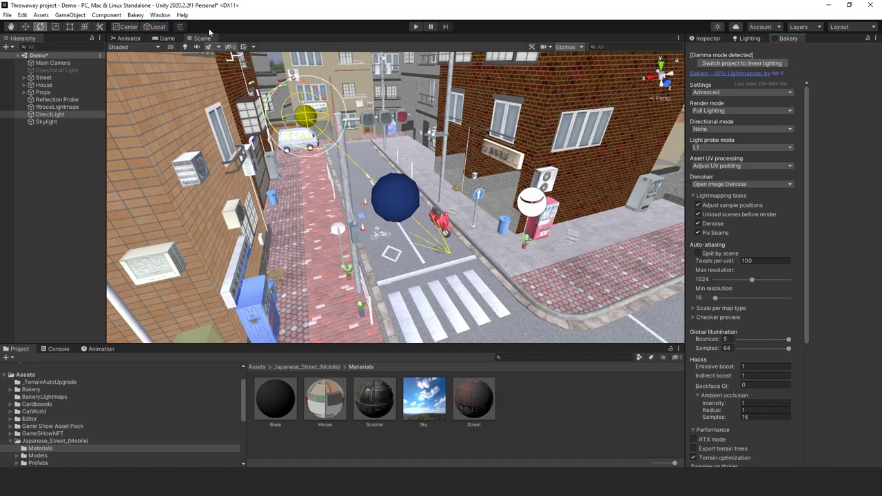
right_click(799, 42)
click(809, 54)
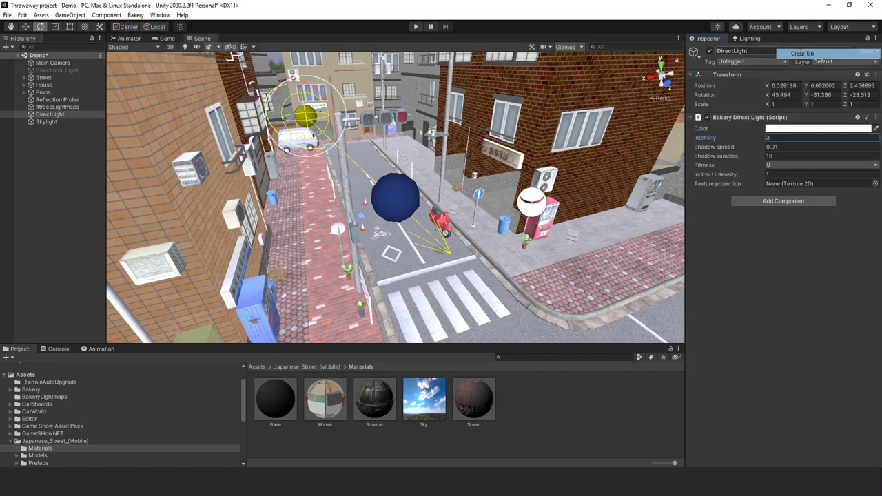
click(136, 16)
click(169, 26)
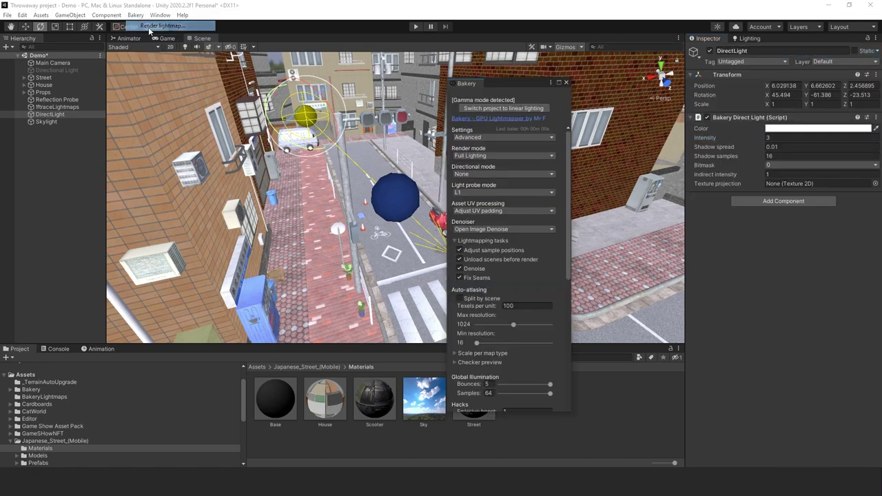
drag(480, 82, 770, 40)
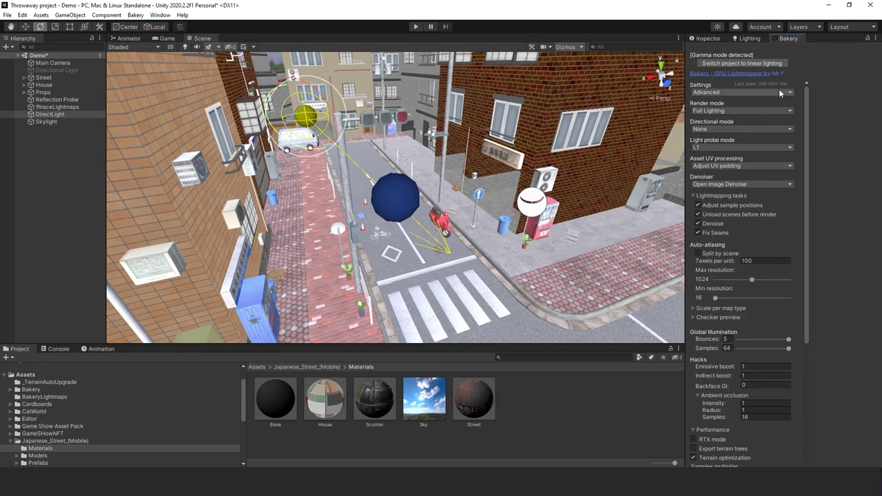
View Bakery's render settings in Simple mode and return them to Advanced
click(781, 89)
click(743, 100)
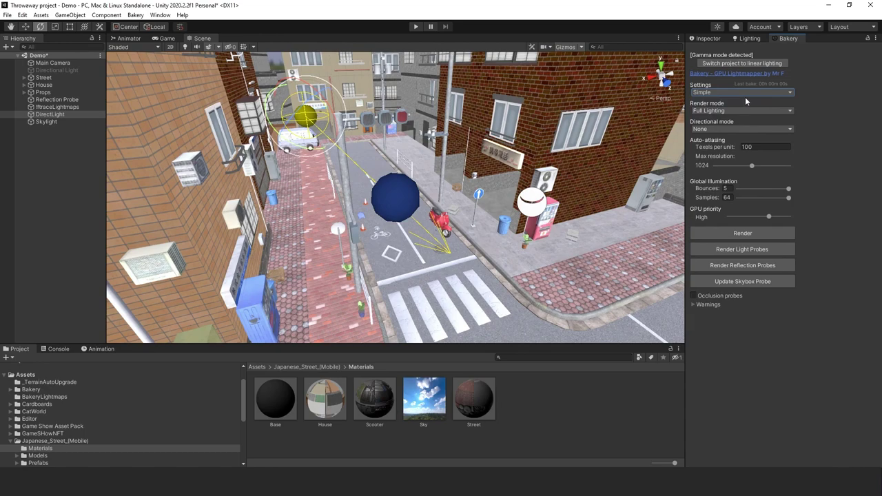
click(746, 93)
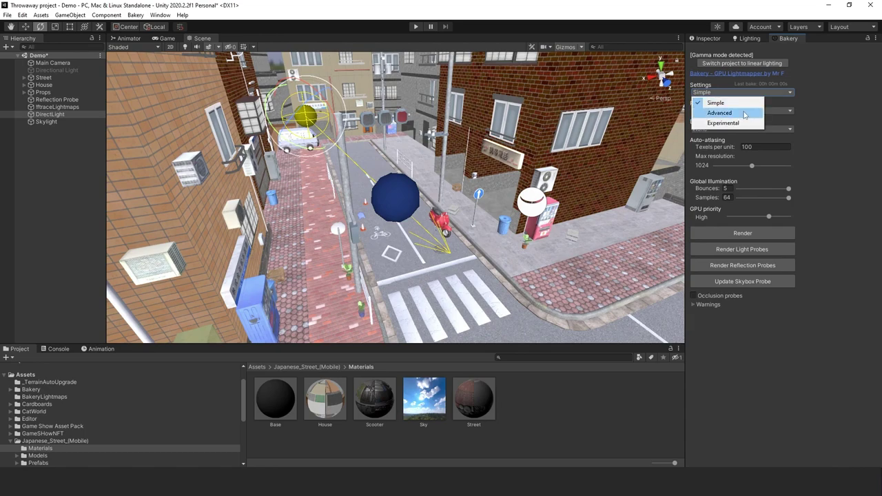
click(741, 113)
Set the Bakery bake to 25 texels per unit with a maximum resolution of 256, and render the street's lightmaps
drag(809, 136, 806, 182)
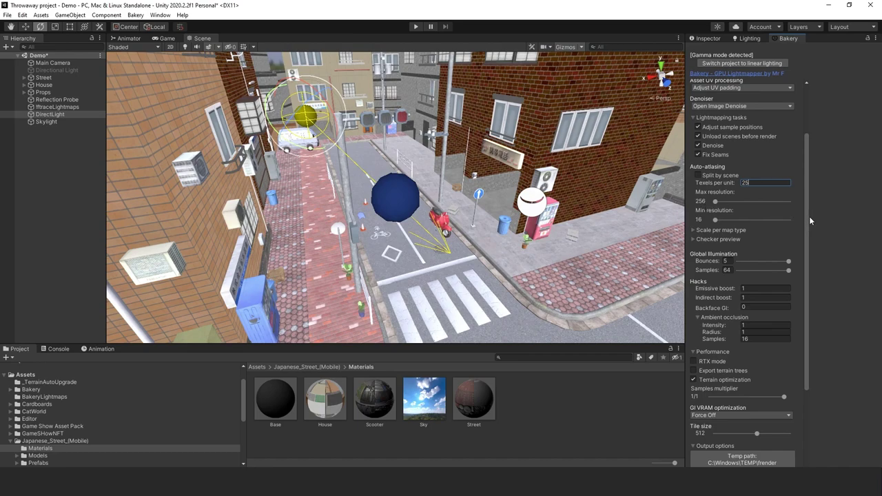
scroll(806, 222, down, 5)
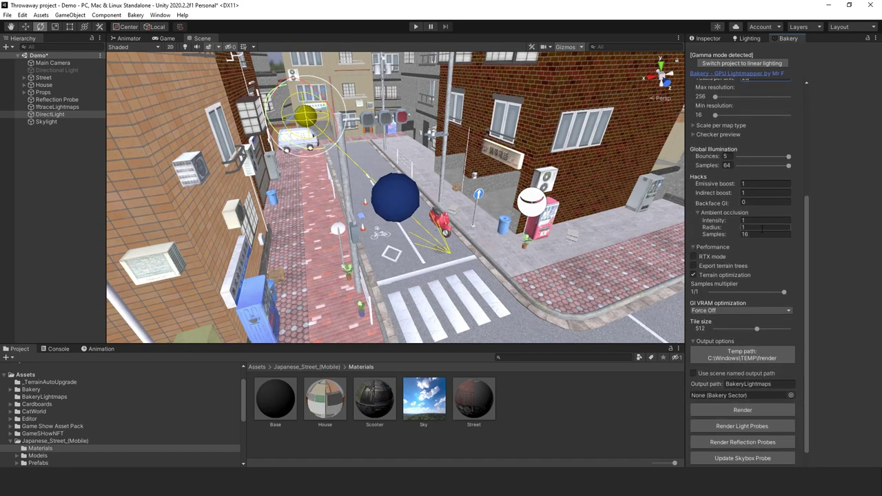
click(698, 212)
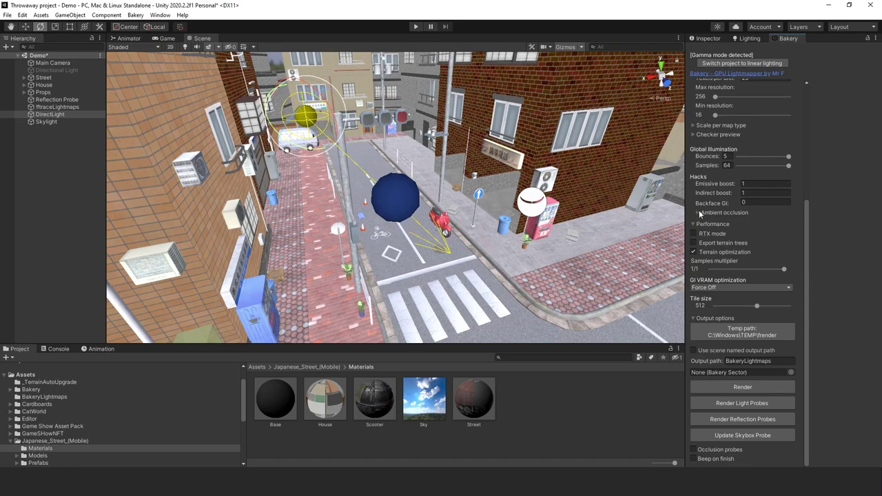
click(698, 212)
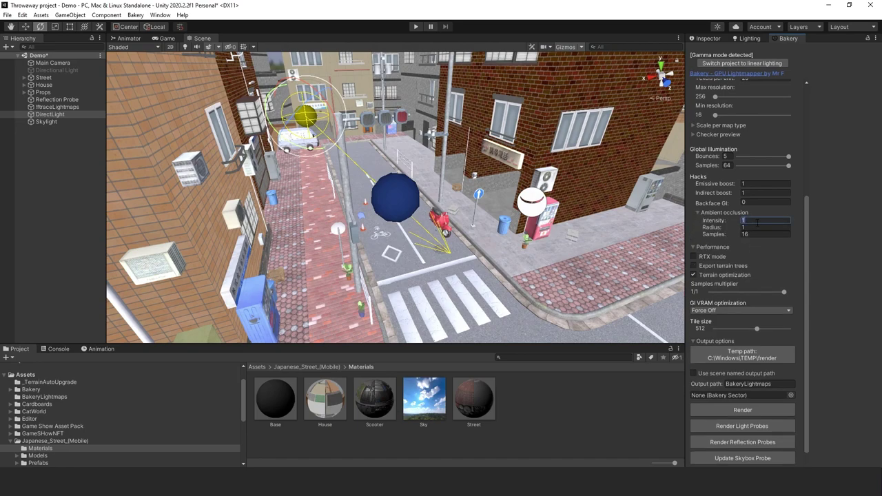
drag(806, 225, 825, 286)
click(744, 351)
click(467, 262)
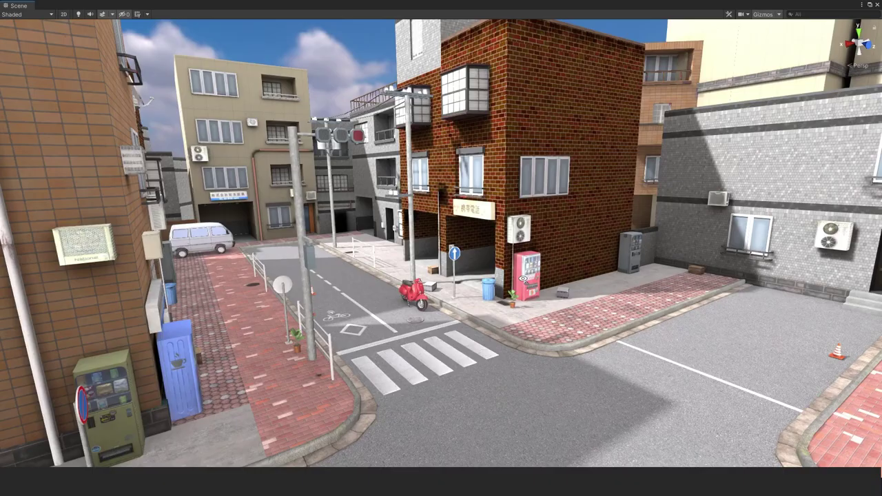
Examine the baked lighting around the scooter and crosswalk up close, and dock the Scene view back into the layout
key(w)
right_drag(420, 311, 506, 52)
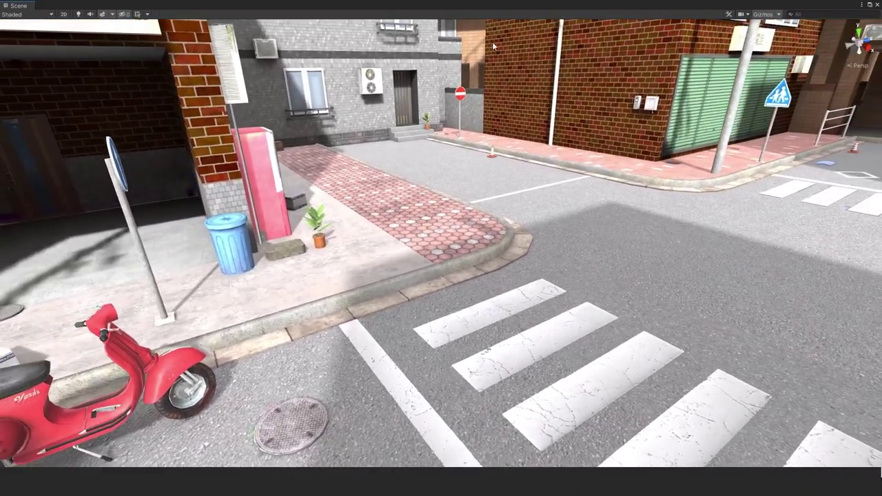
double_click(423, 10)
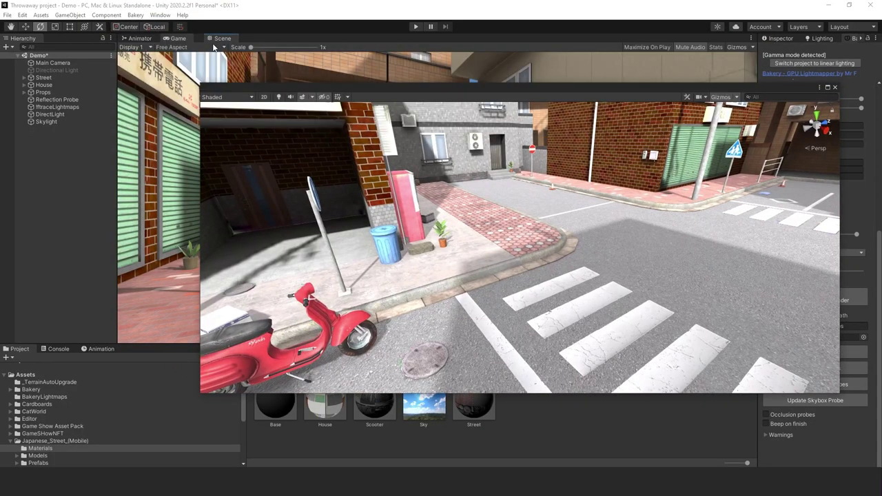
drag(207, 89, 214, 37)
Raise the Bakery bake quality to 100 texels per unit and a maximum resolution of 1024
drag(878, 310, 876, 54)
click(838, 260)
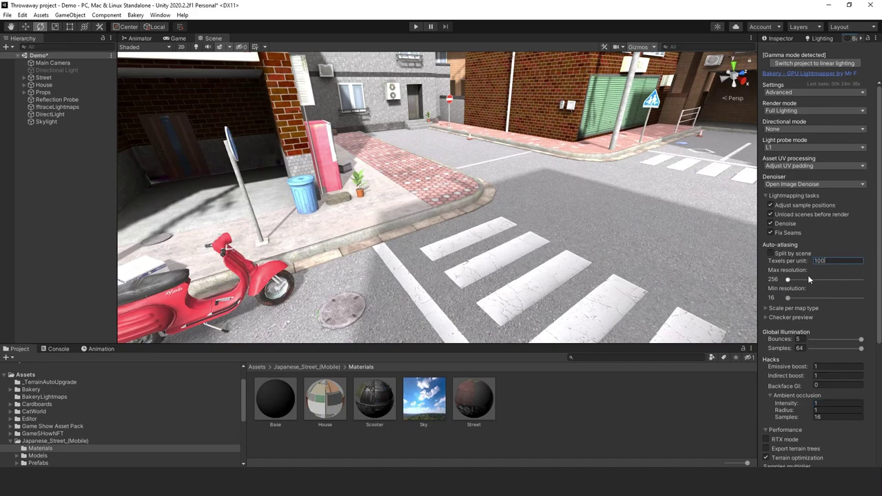
drag(794, 282, 831, 286)
Examine the street's baked lighting and shadows from several directions, including the van alley, the main road and the building fronts
right_drag(584, 219, 675, 165)
key(w)
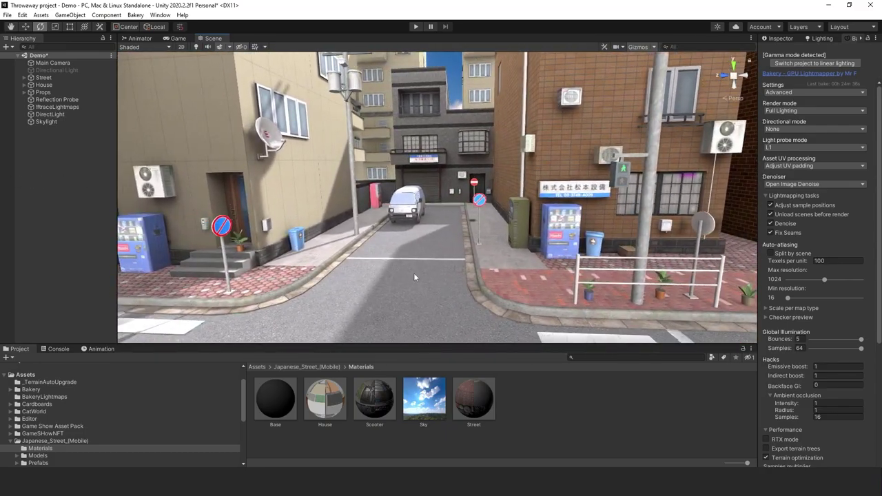
right_drag(414, 273, 115, 272)
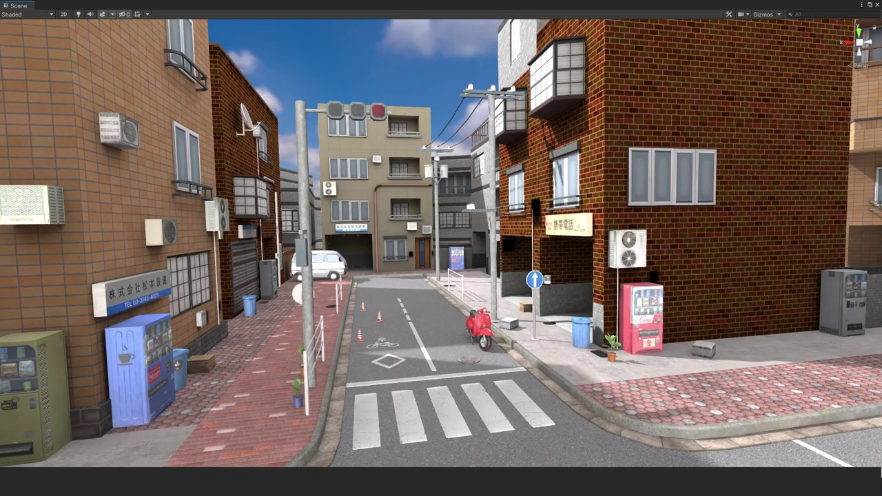
right_drag(335, 264, 744, 216)
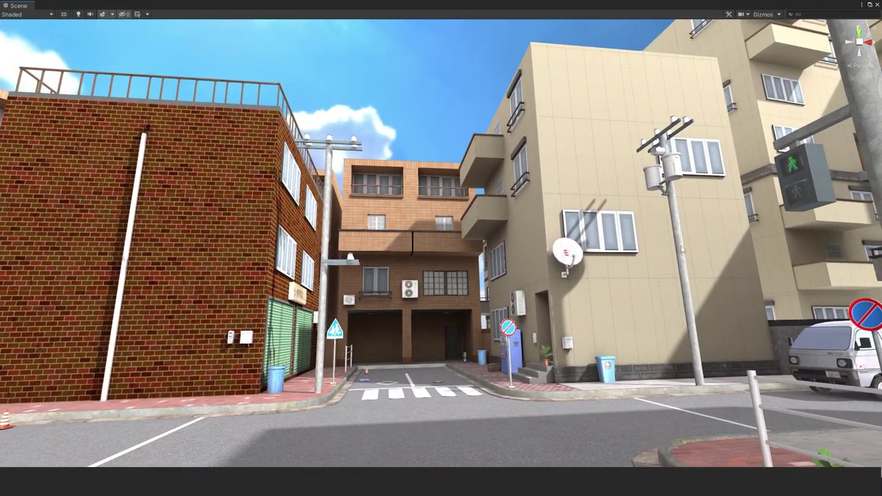
right_drag(389, 339, 600, 94)
Restore the maximized Scene view and dock it beside the Game view
drag(551, 11, 361, 15)
click(814, 261)
key(Return)
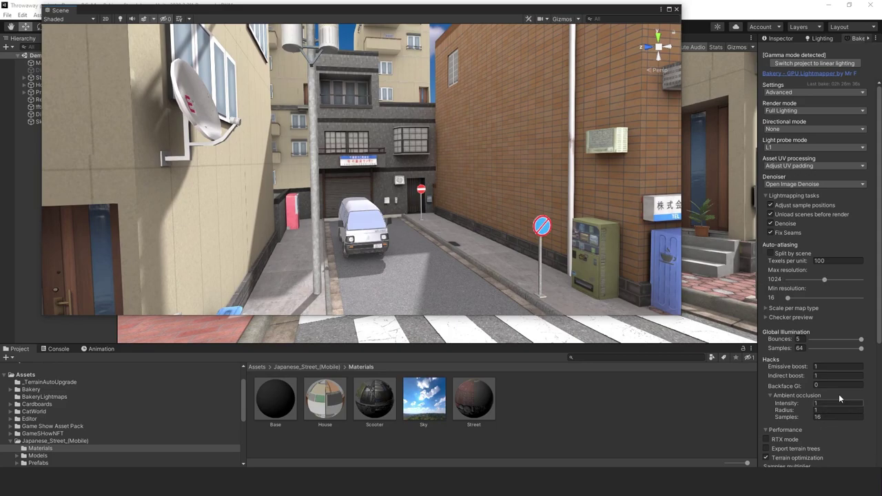
drag(231, 12, 339, 73)
drag(220, 46, 222, 58)
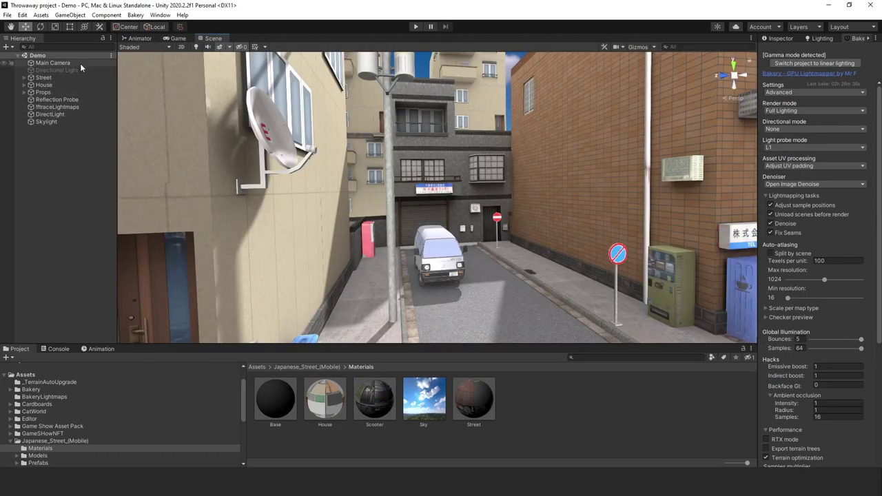
Create an empty object named PostProcessing in the Demo scene and select it
click(781, 40)
right_drag(412, 165, 83, 384)
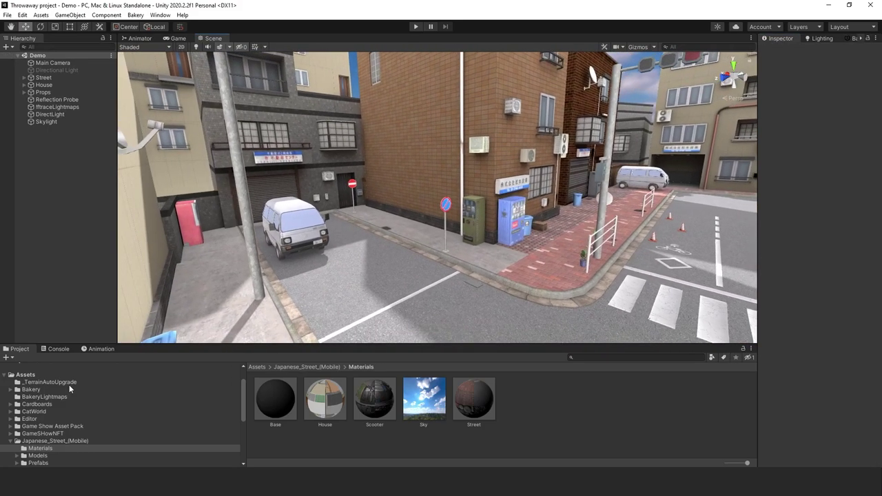
click(27, 375)
scroll(123, 405, up, 2)
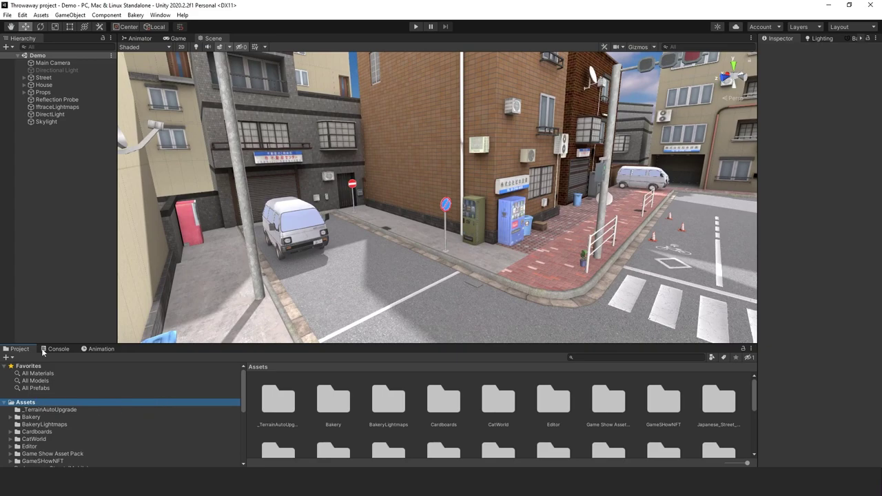
right_click(68, 153)
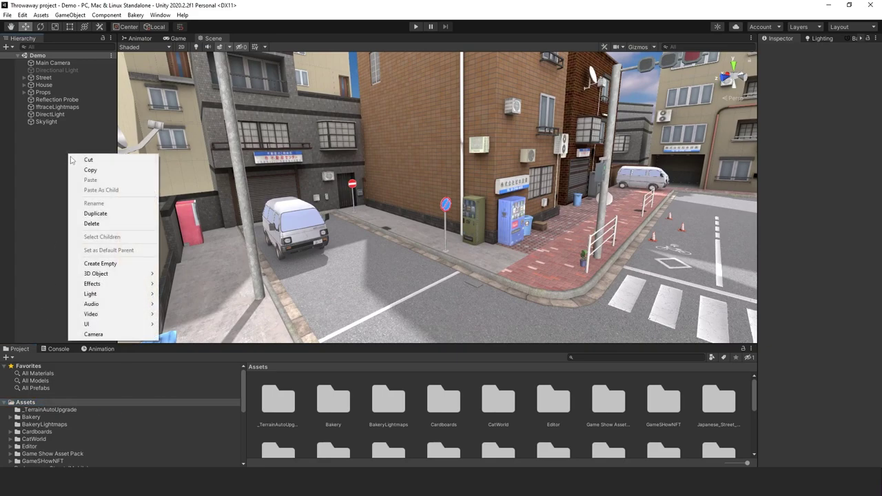
click(126, 264)
text(PostPro)
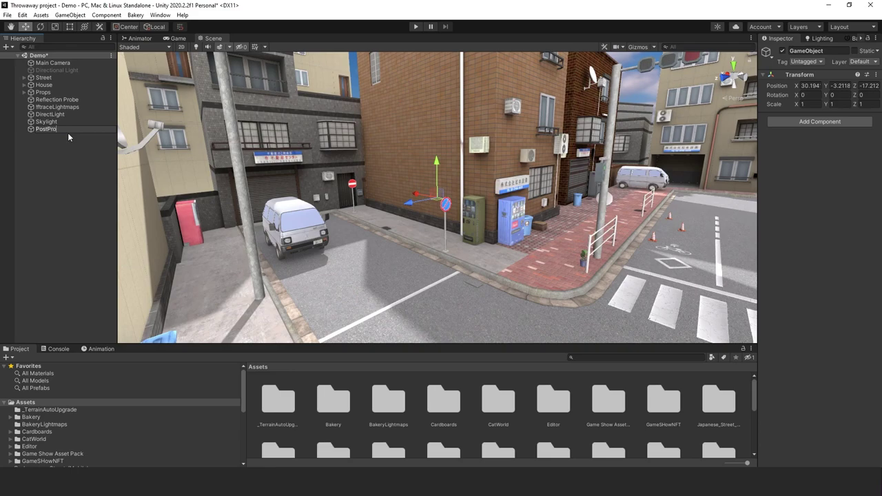
text(cessing)
key(Return)
click(71, 136)
click(61, 128)
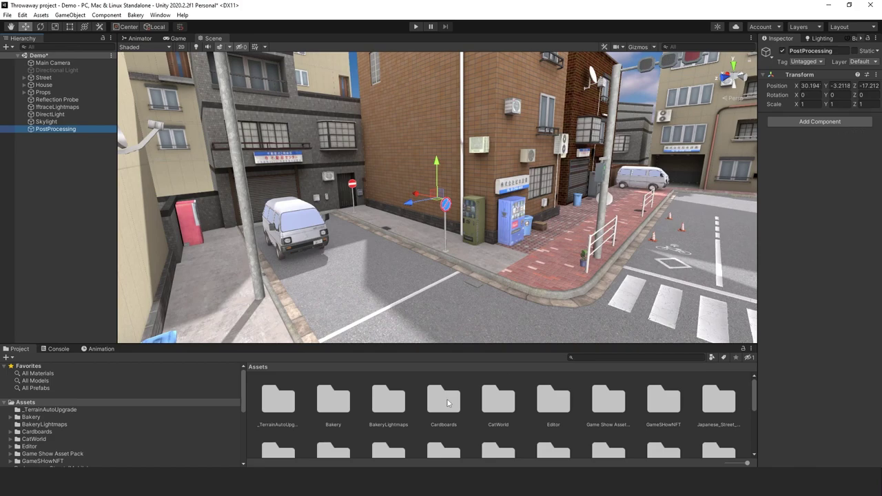
Create a post-processing profile named City in the project's Assets folder
scroll(529, 394, down, 10)
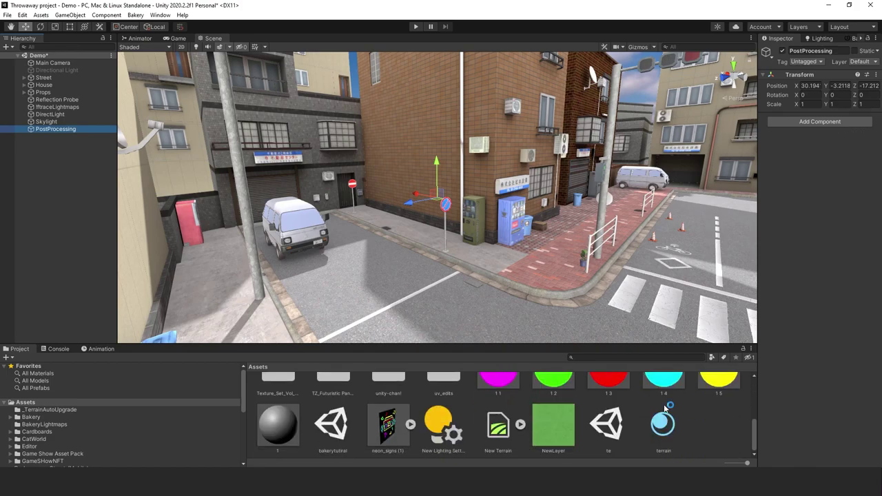
right_click(717, 419)
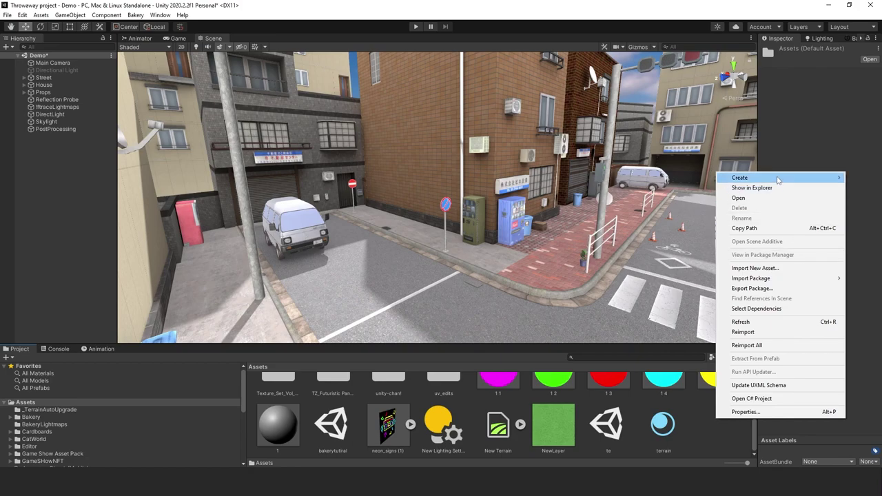
mouse_move(774, 177)
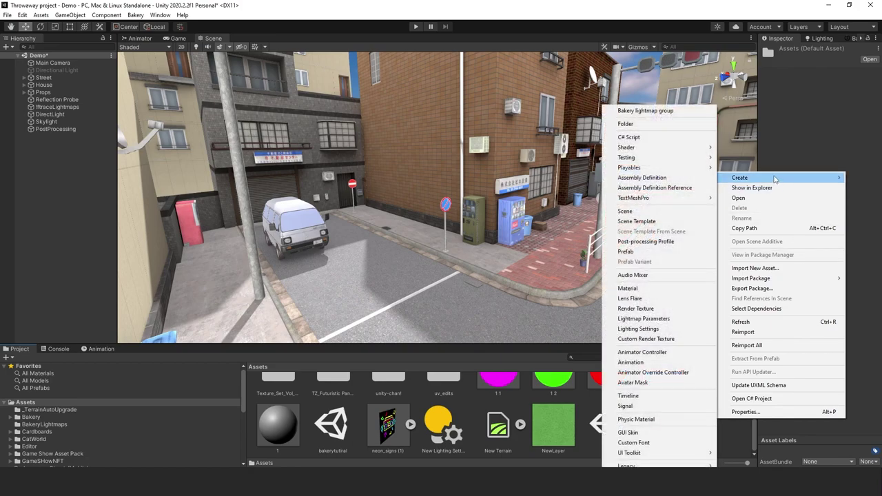
click(669, 241)
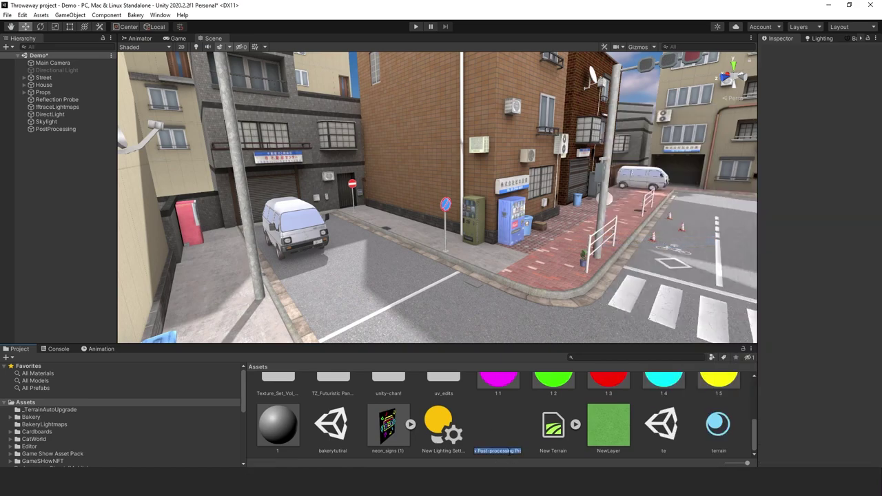
text(City)
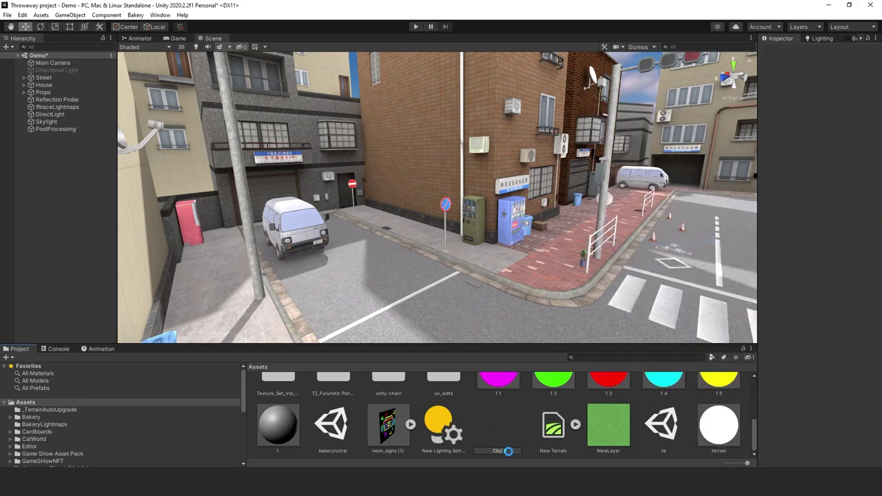
key(Return)
Widen the Inspector and add a new layer named post2 as User Layer 6
drag(756, 213, 684, 213)
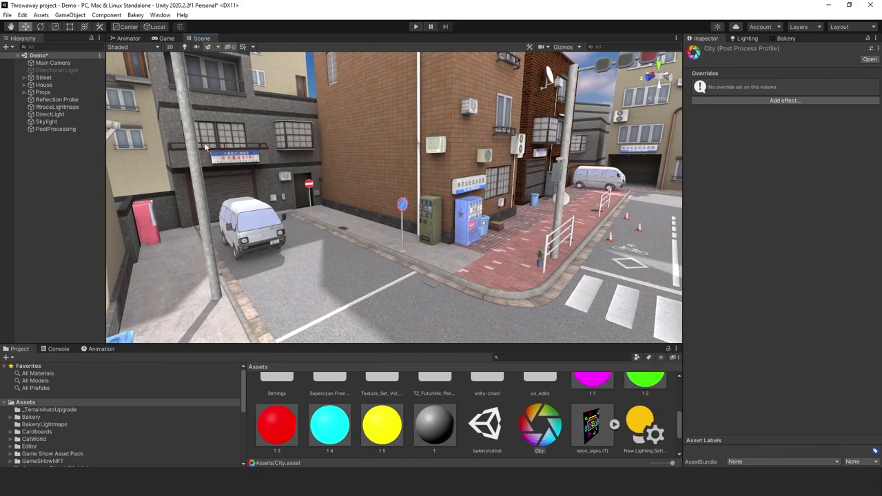
click(69, 62)
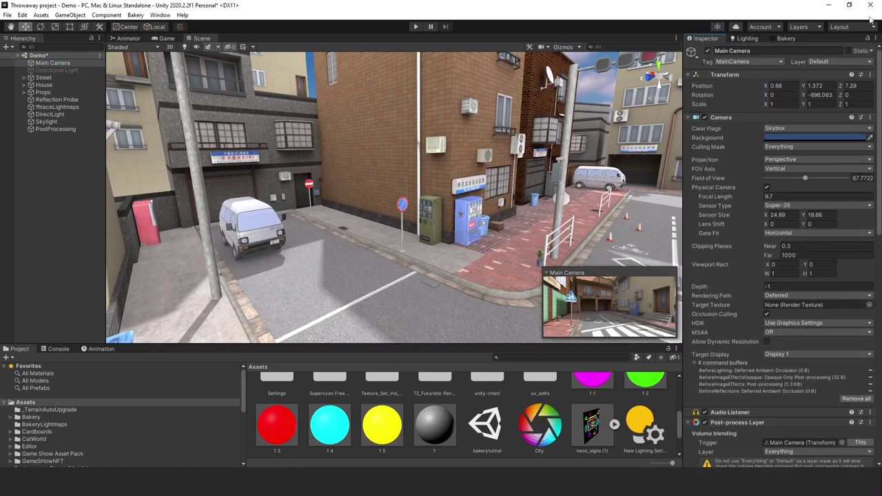
click(847, 62)
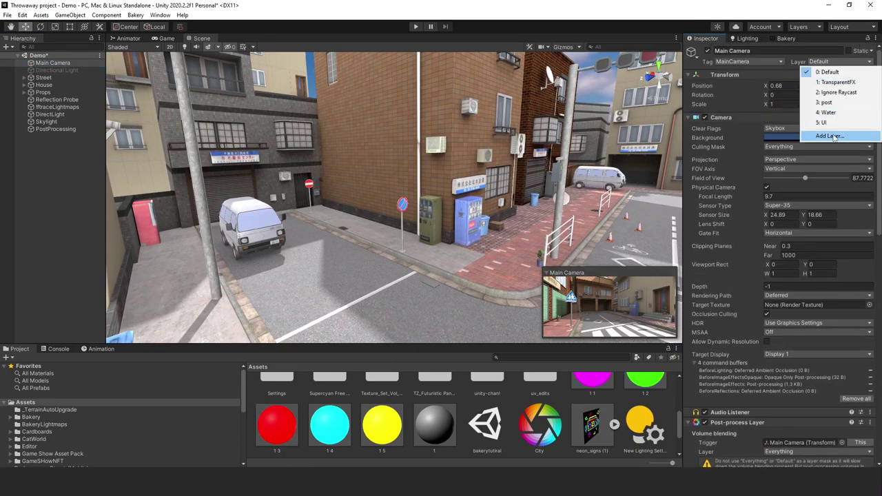
click(833, 136)
click(781, 152)
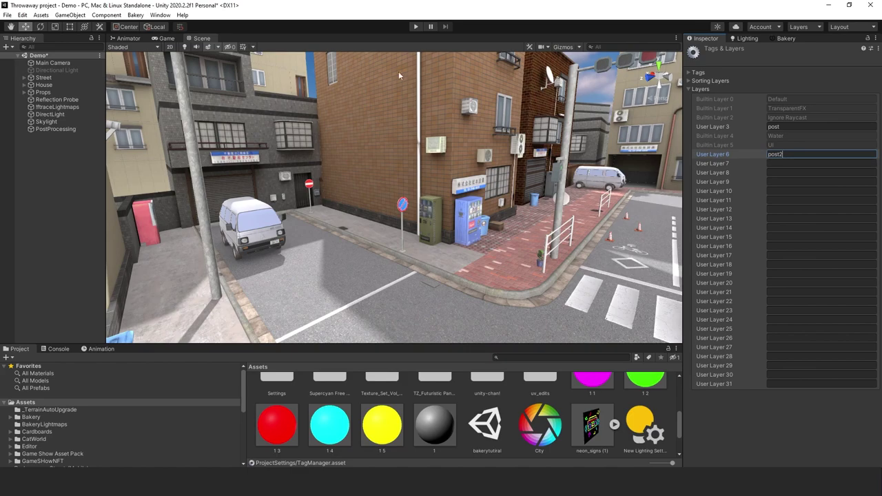
click(63, 169)
click(59, 55)
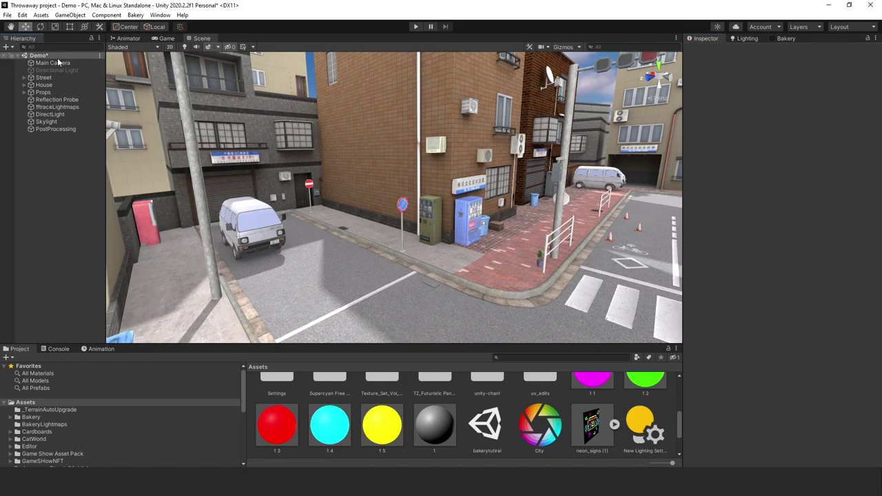
Assign the City profile to the Main Camera's Post-process Volume
click(53, 63)
scroll(819, 268, down, 10)
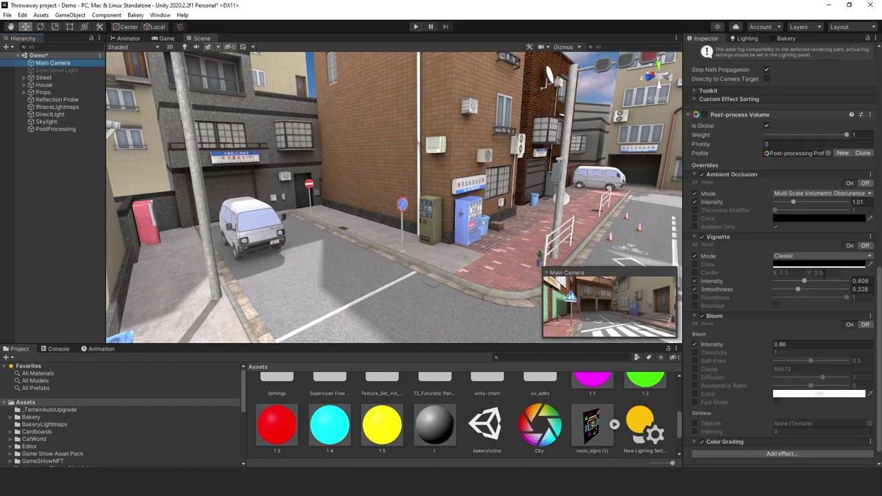
scroll(823, 276, up, 3)
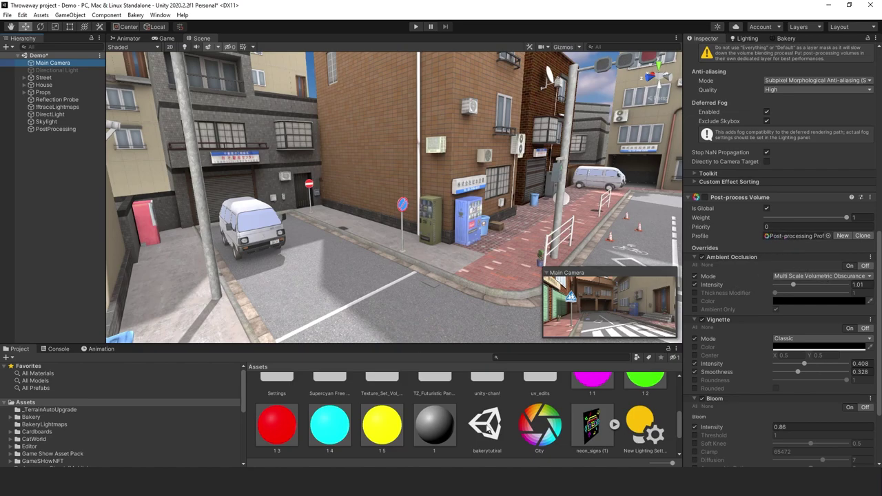
drag(547, 438, 782, 240)
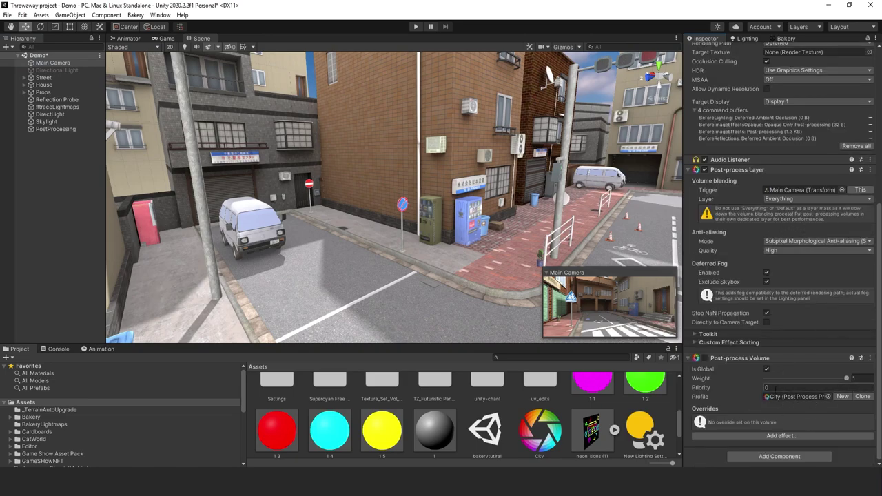
Add a global Post-process Volume to the PostProcessing object and assign the City profile to it
click(98, 130)
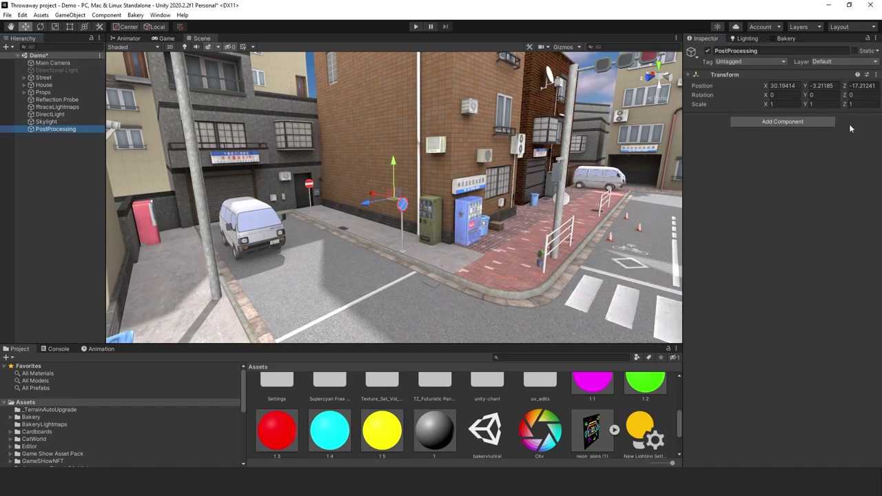
click(813, 123)
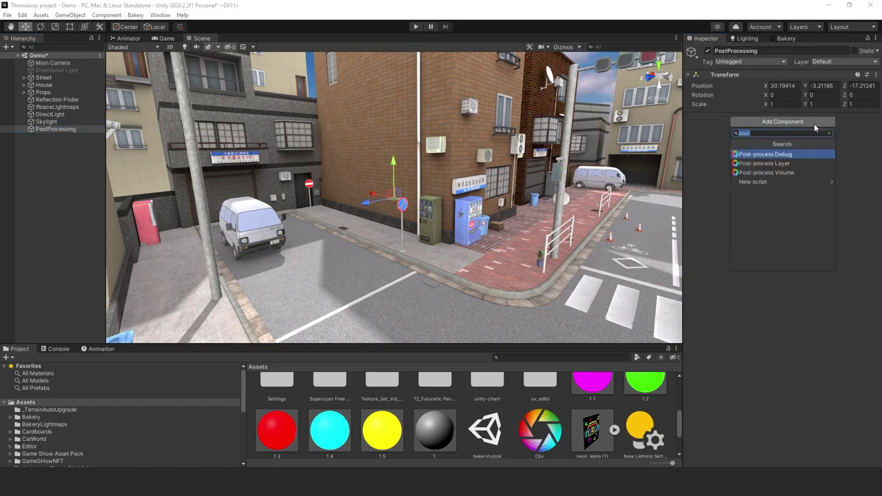
click(794, 173)
drag(555, 438, 786, 166)
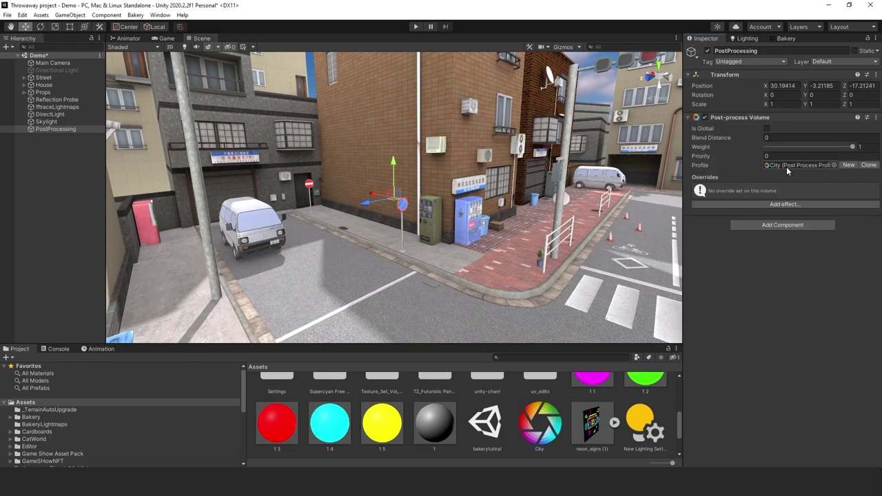
click(767, 129)
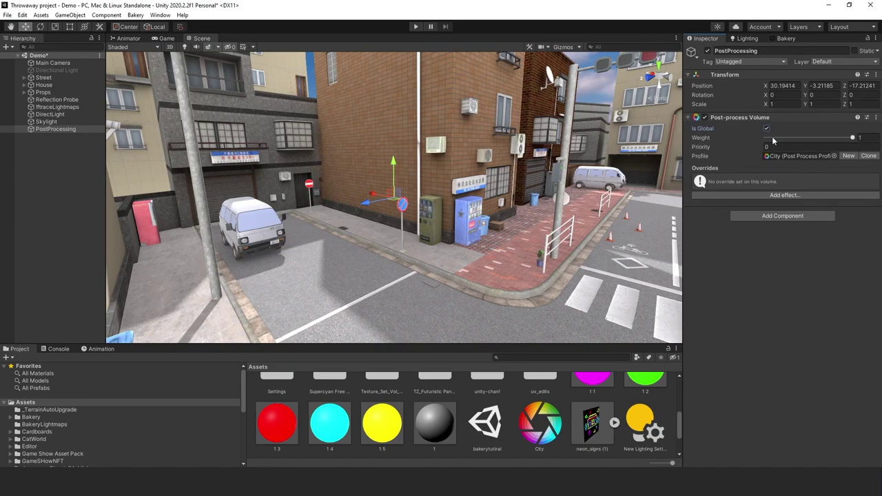
Add the Ambient Occlusion effect to the PostProcessing volume and enable its mode, intensity, thickness modifier, color and ambient-only overrides
click(719, 195)
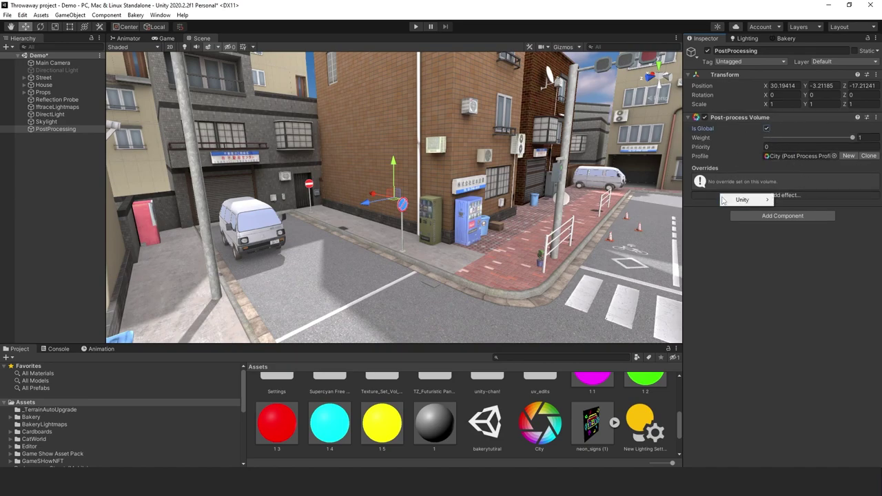
mouse_move(757, 199)
click(830, 201)
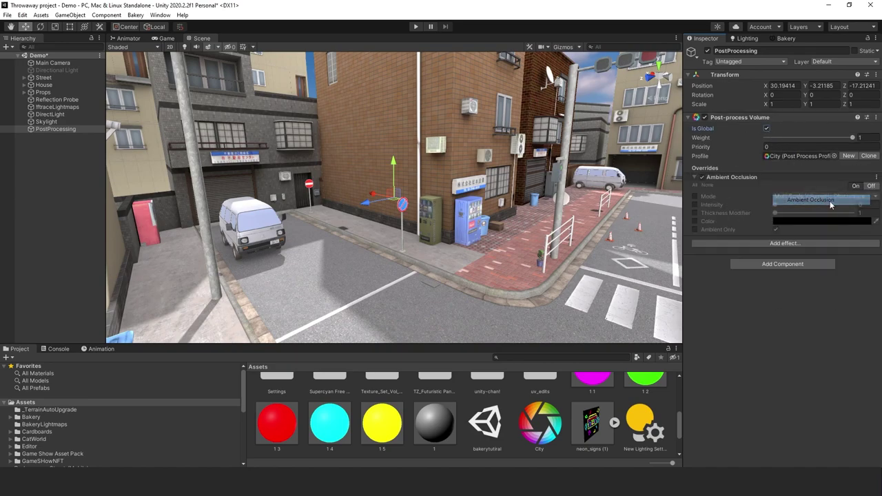
click(695, 196)
click(695, 205)
click(694, 213)
click(694, 221)
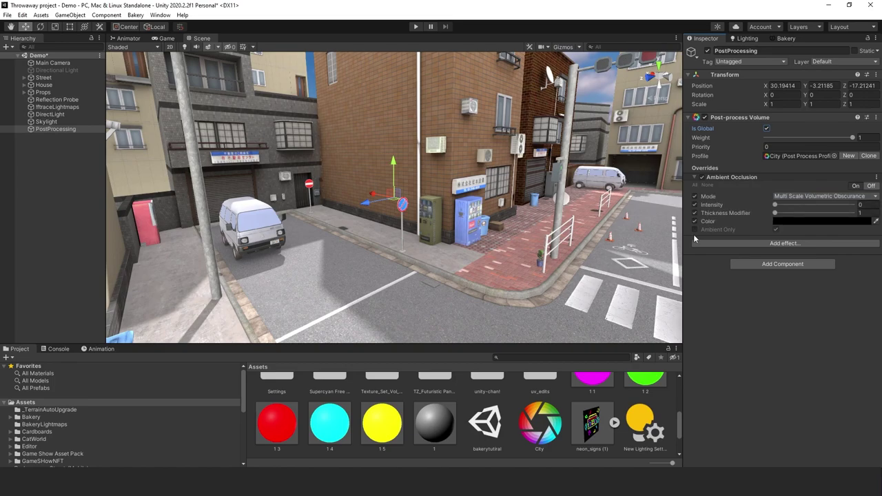
click(694, 229)
In the Main Camera's City profile, set Ambient Occlusion intensity to 1.54 and thickness modifier to 1.16
double_click(53, 63)
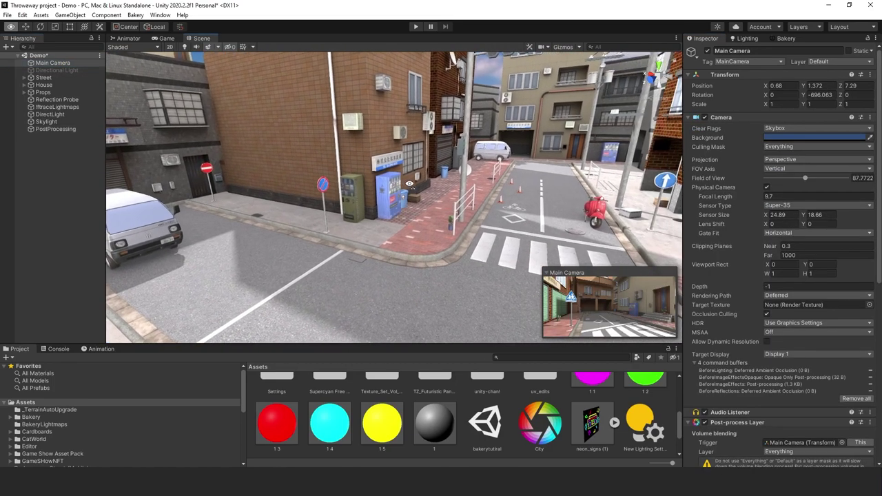
key(ctrl+2)
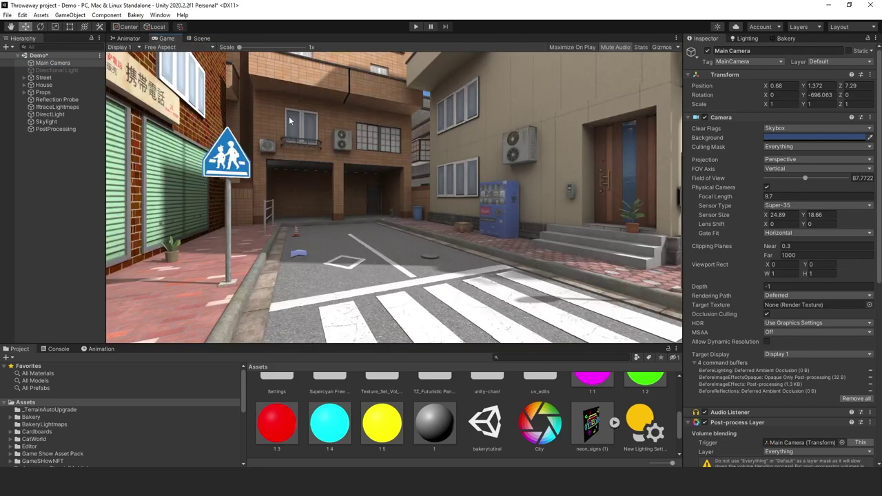
scroll(864, 164, down, 7)
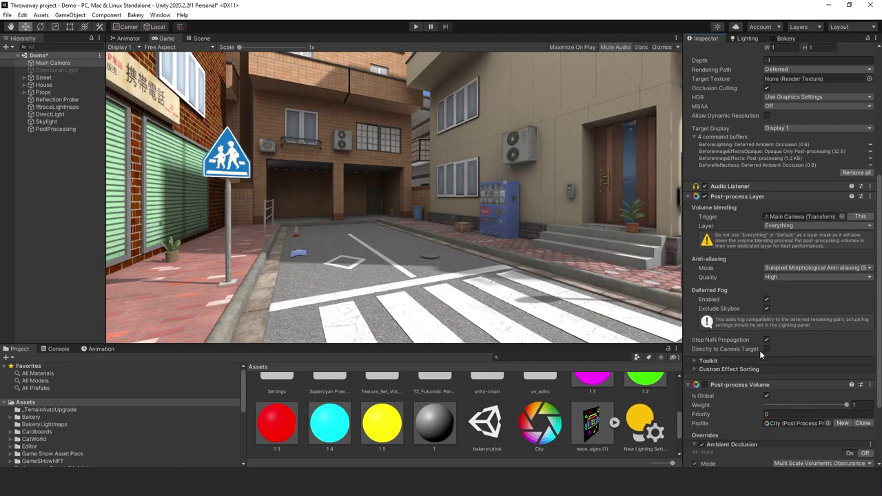
scroll(735, 267, down, 3)
drag(776, 377, 776, 397)
click(202, 38)
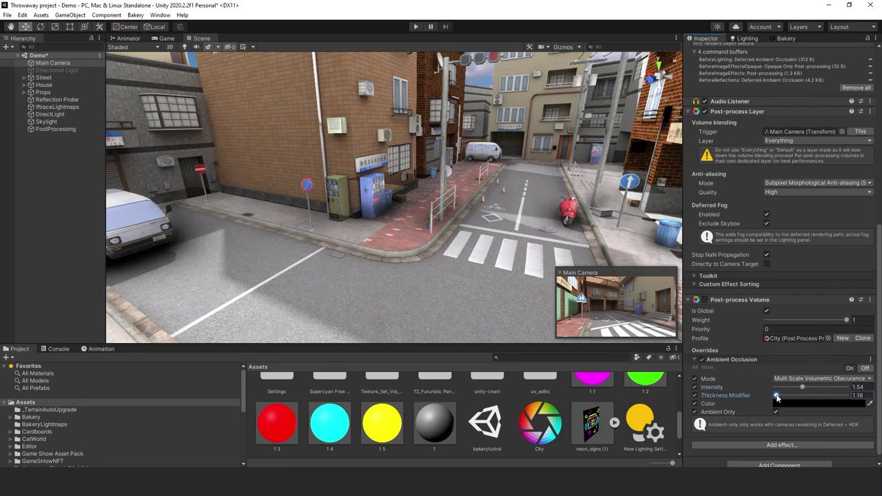
Add the Auto Exposure effect to the City profile and enable all its exposure and adaptation overrides
scroll(879, 331, down, 1)
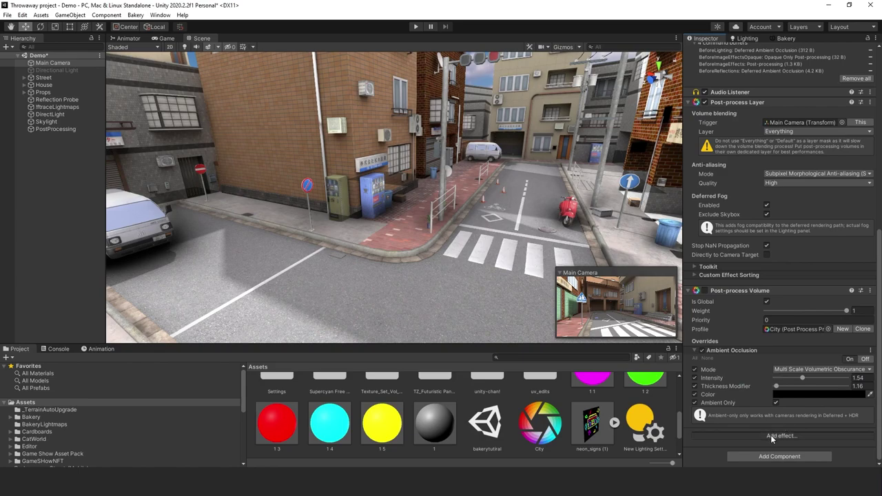
click(780, 436)
mouse_move(792, 441)
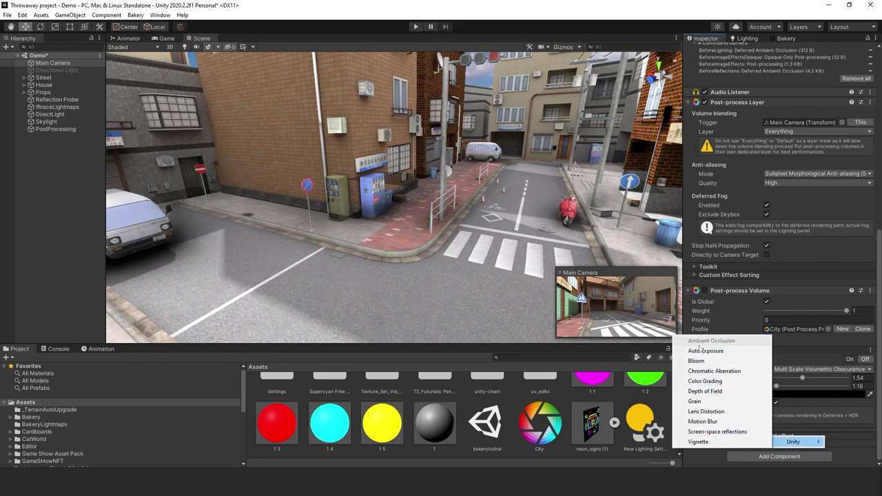
click(706, 351)
scroll(766, 310, down, 3)
click(694, 359)
click(694, 367)
click(695, 376)
click(694, 383)
click(694, 405)
click(694, 413)
click(694, 422)
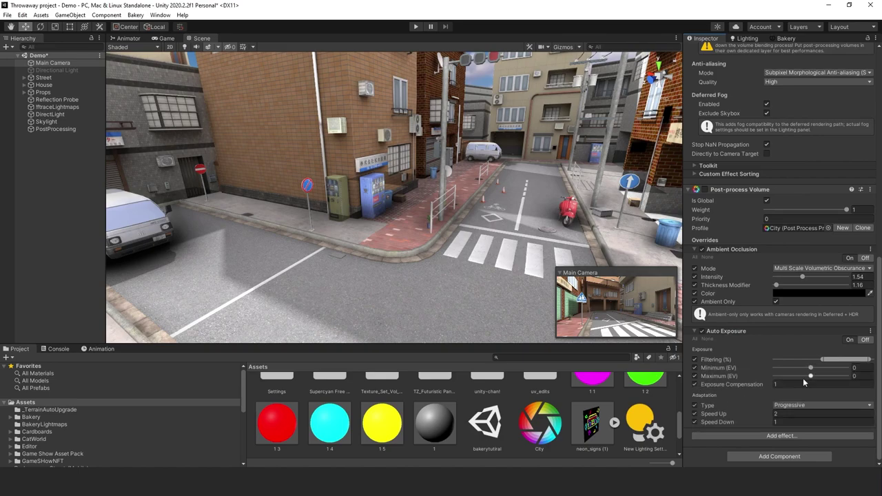
Lower the Auto Exposure filtering range slightly and set minimum EV to -1.6 and maximum EV to -1.1, checking the Game view
mouse_move(828, 359)
mouse_down()
mouse_move(812, 359)
mouse_move(825, 360)
mouse_up()
click(171, 38)
mouse_move(812, 369)
mouse_down()
mouse_move(792, 369)
mouse_move(810, 373)
mouse_up()
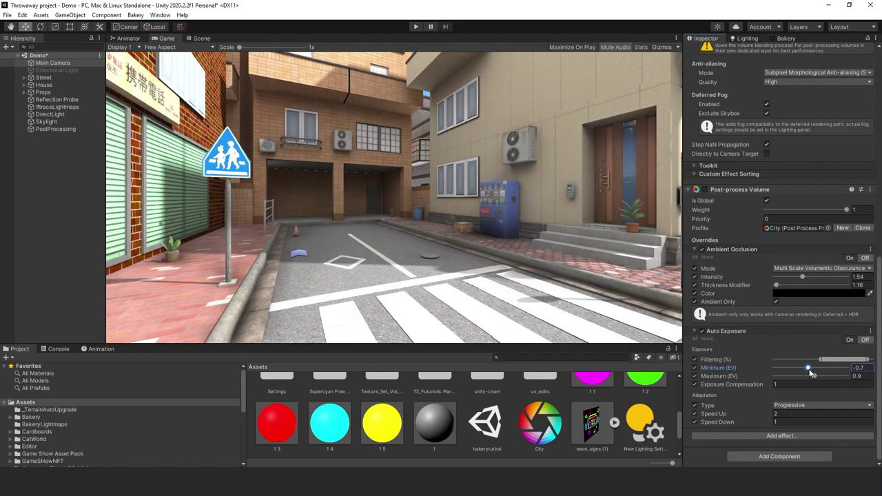
drag(814, 376, 807, 377)
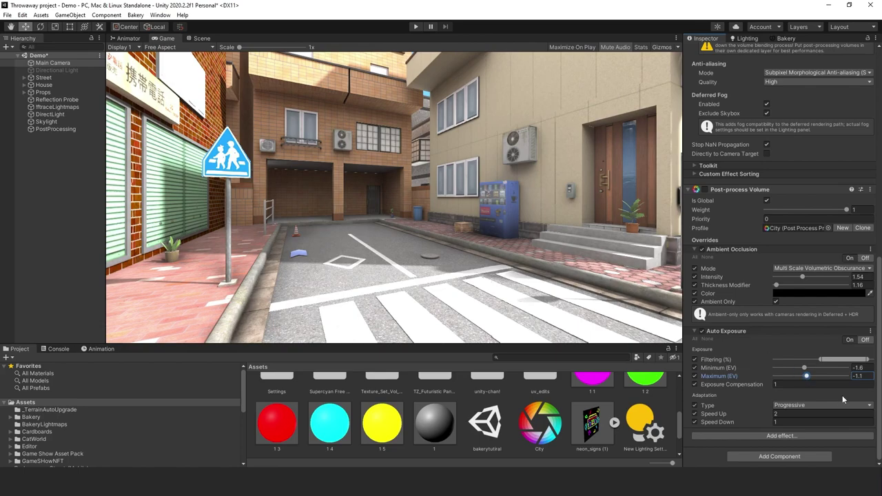
Add the Bloom effect to the City profile and enable all its overrides, including fast mode, dirt texture and dirt intensity
click(748, 435)
mouse_move(763, 442)
click(681, 362)
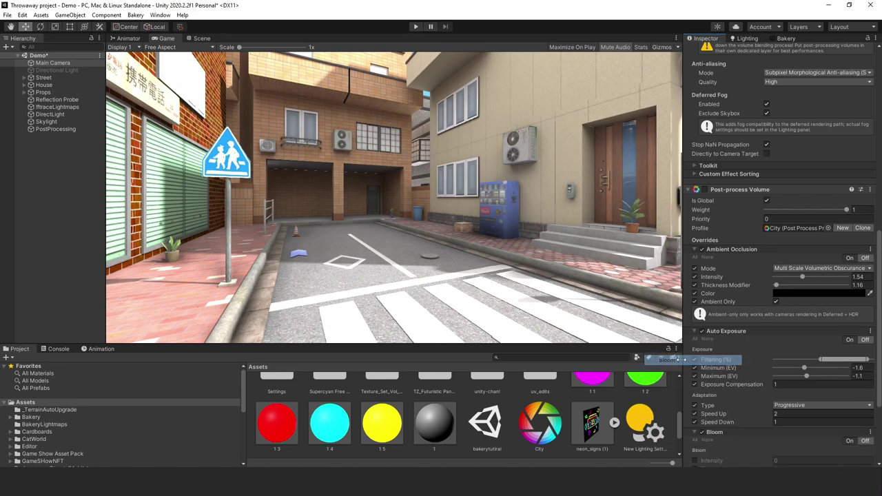
scroll(780, 402, down, 4)
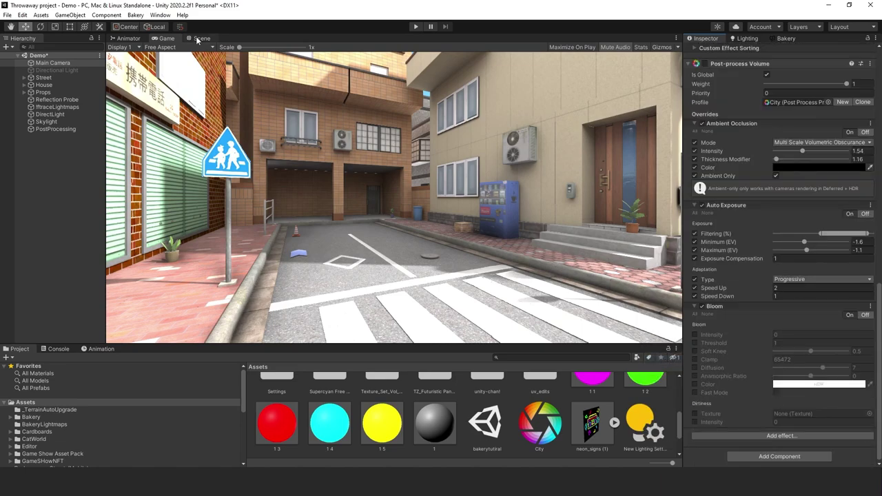
click(695, 334)
click(695, 343)
click(695, 351)
click(695, 359)
click(695, 367)
click(695, 375)
click(695, 383)
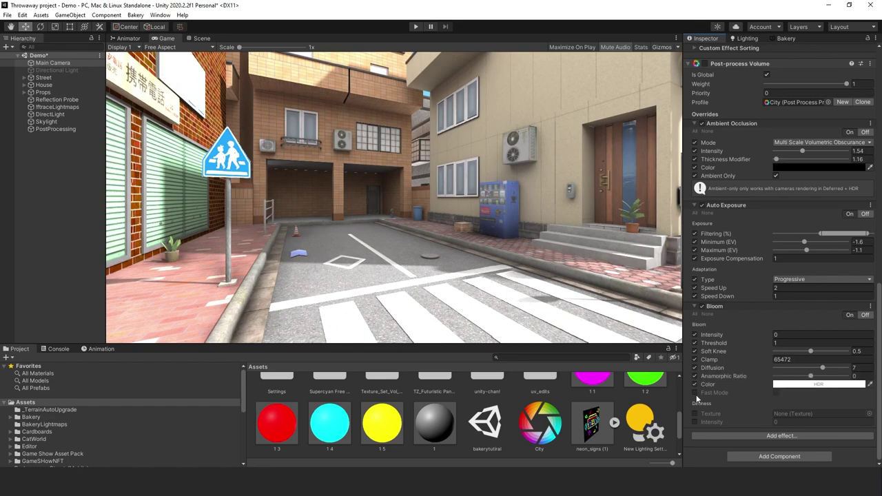
click(695, 413)
click(695, 422)
click(695, 392)
Set the Bloom intensity to 1.31 and check the street in the Scene view
click(779, 335)
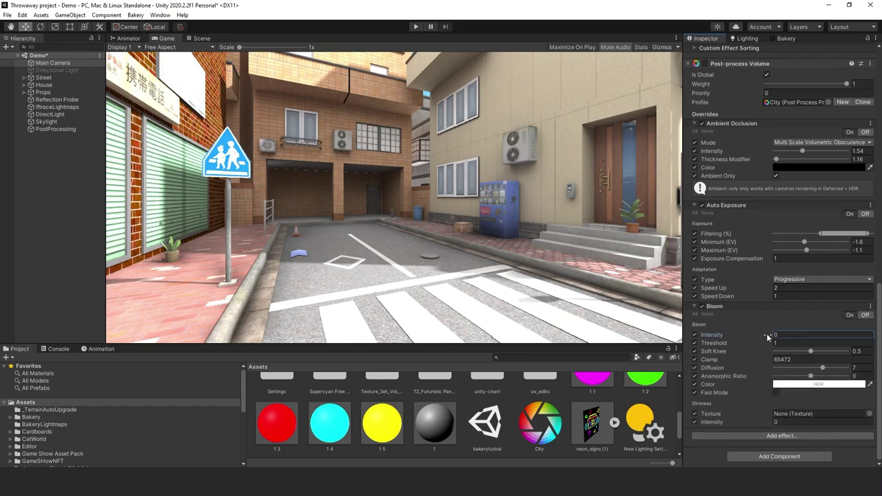
text(0.79)
key(BackSpace)
key(BackSpace)
key(BackSpace)
key(BackSpace)
text(1.25)
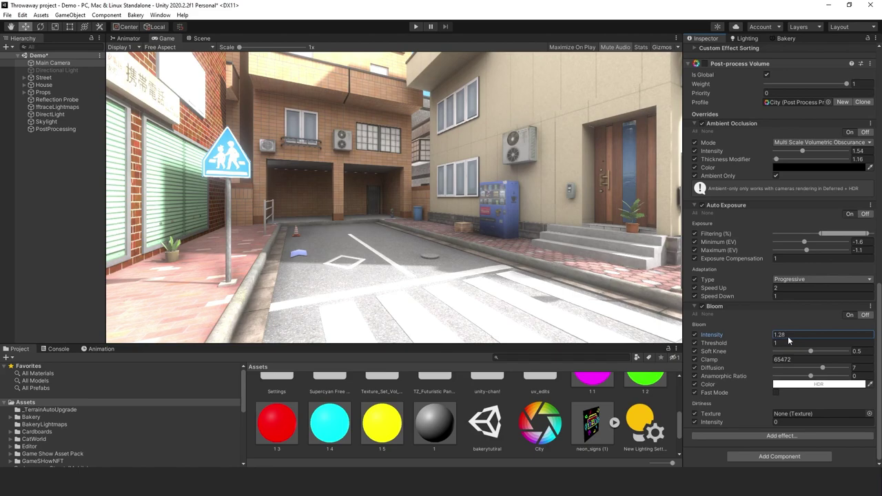
click(202, 39)
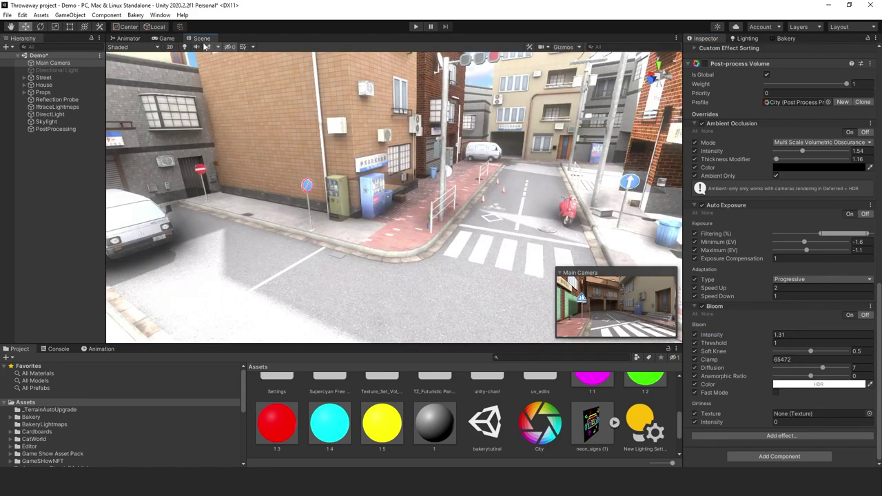
Set the Bloom intensity to 0.38 and add the Chromatic Aberration and Color Grading effects to the City profile
drag(770, 334, 753, 337)
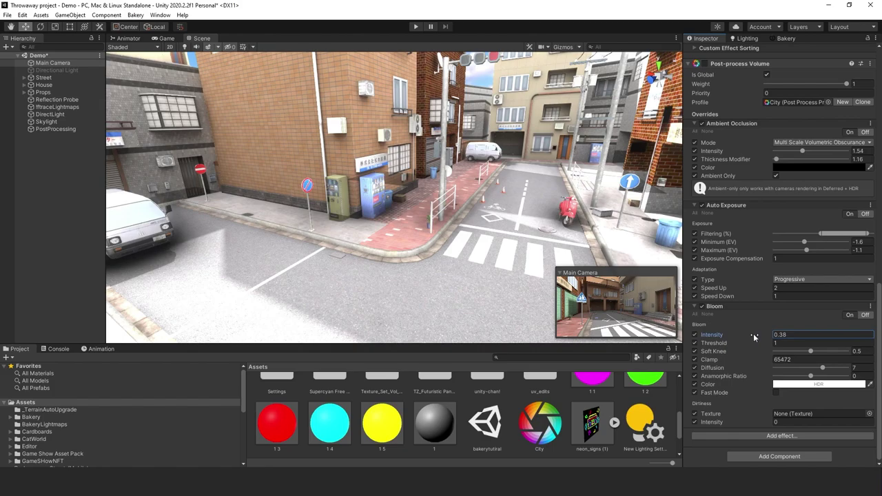
alt+drag(493, 248, 538, 238)
click(749, 435)
mouse_move(772, 441)
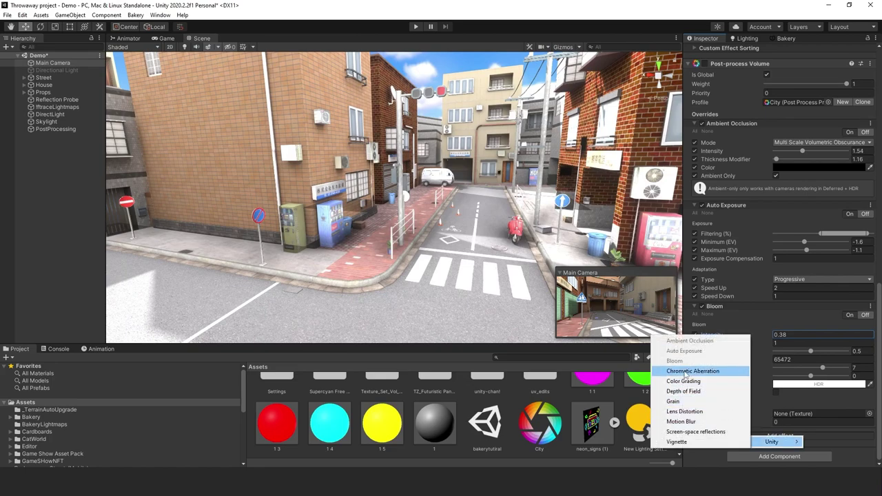
click(685, 372)
click(763, 434)
mouse_move(779, 445)
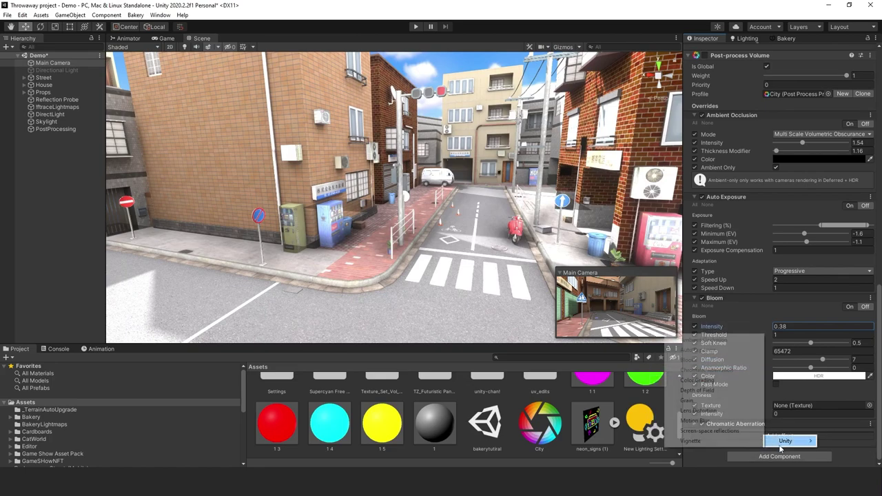
click(716, 383)
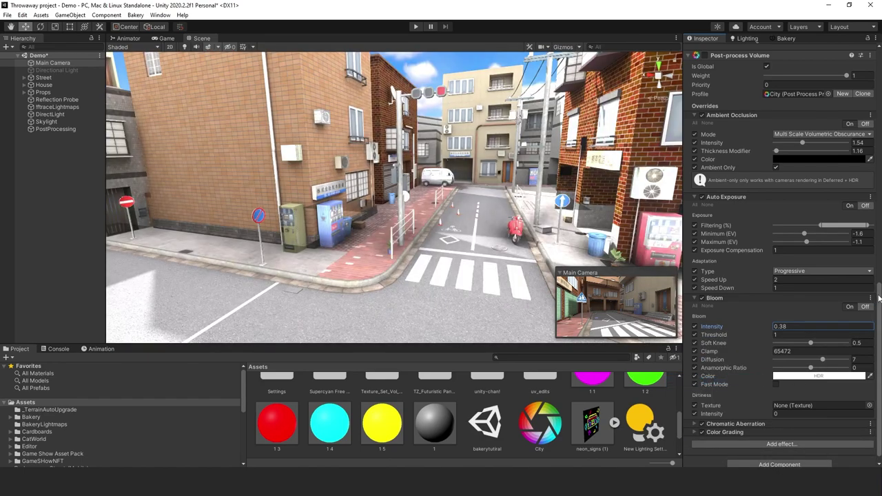
Expand Color Grading and enable its White Balance, Tone and Channel Mixer overrides, leaving the grading mode and tonemapping overrides off
scroll(879, 297, down, 1)
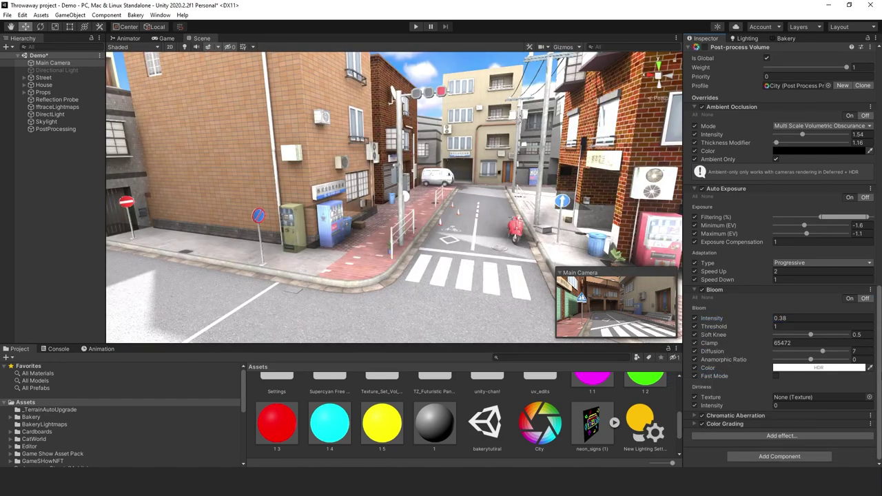
click(696, 424)
scroll(706, 283, down, 10)
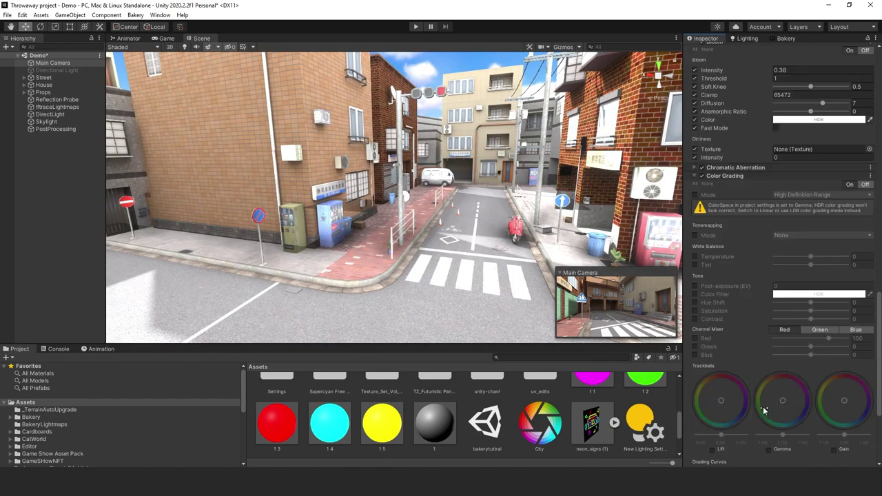
click(694, 173)
click(694, 182)
click(694, 203)
click(695, 211)
click(694, 219)
click(694, 236)
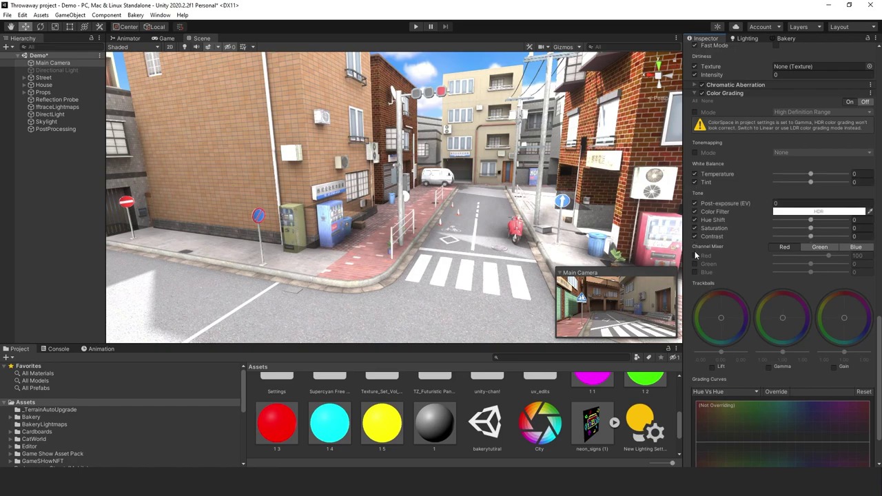
click(694, 256)
click(694, 264)
click(695, 272)
Set the Color Grading temperature to 14, tint to 19, hue shift to 2, saturation to 1 and contrast to 19
mouse_move(810, 174)
mouse_down()
mouse_move(825, 178)
mouse_move(803, 180)
mouse_up()
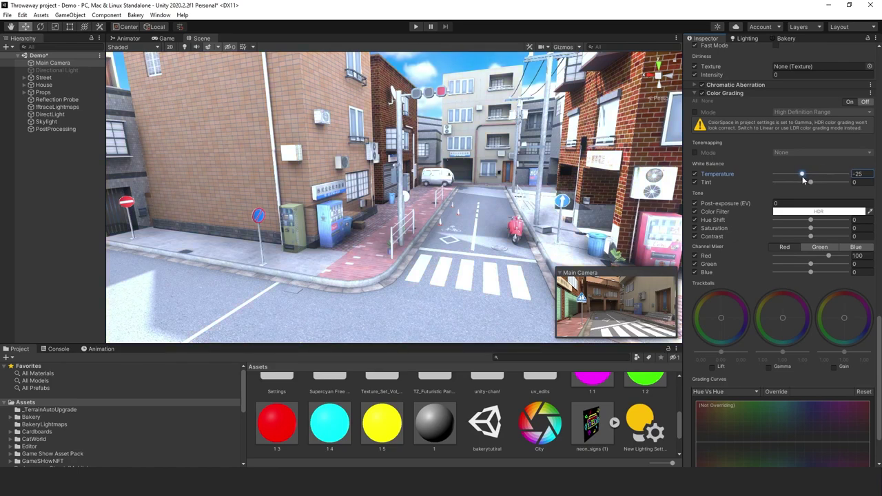
mouse_move(802, 180)
mouse_down()
mouse_move(824, 178)
mouse_move(800, 184)
mouse_move(818, 183)
mouse_up()
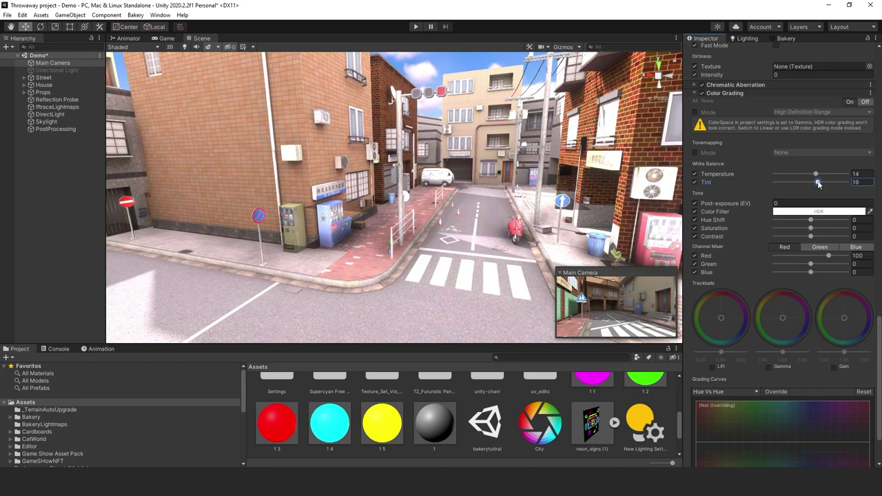
click(810, 221)
drag(810, 222, 811, 222)
drag(760, 206, 818, 239)
key(ctrl+z)
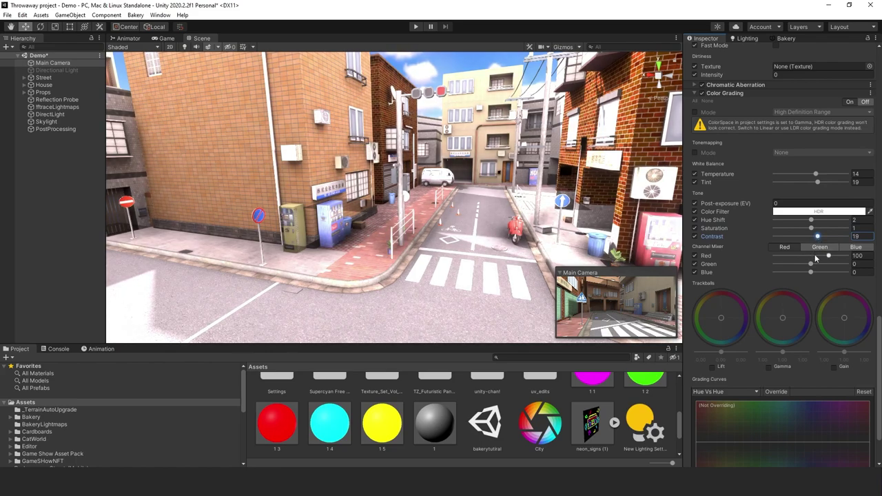
Enable the Lift, Gamma and Gain trackballs in Color Grading and add the Depth of Field effect to the profile
click(711, 366)
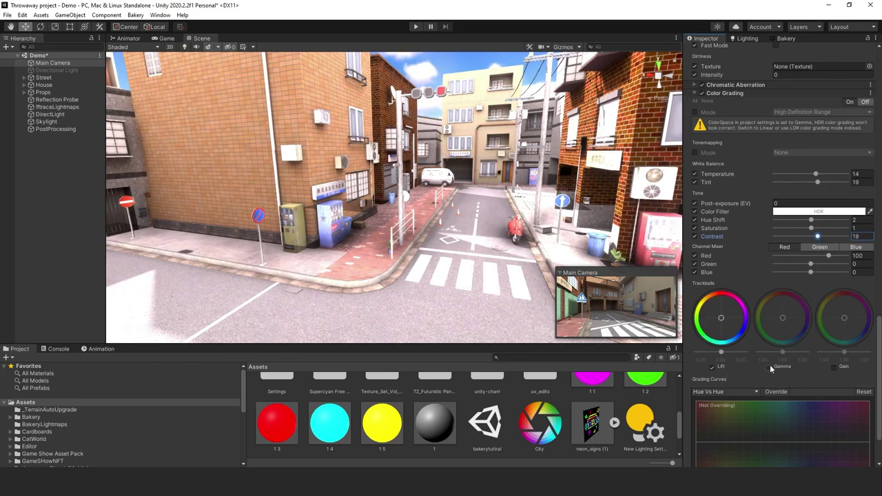
click(768, 366)
click(833, 367)
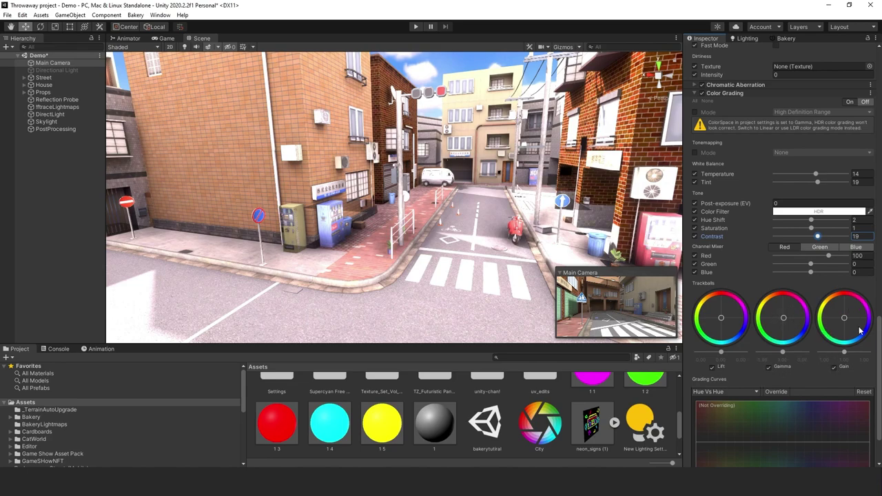
scroll(877, 352, down, 3)
click(815, 439)
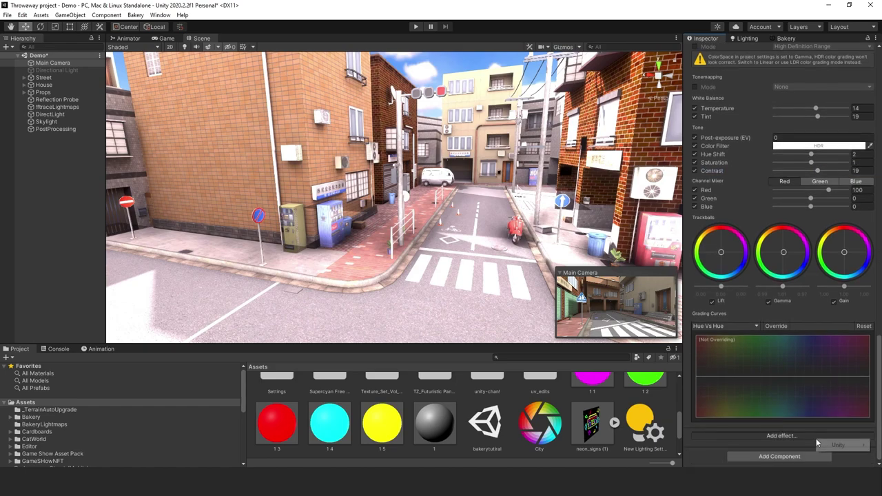
mouse_move(827, 444)
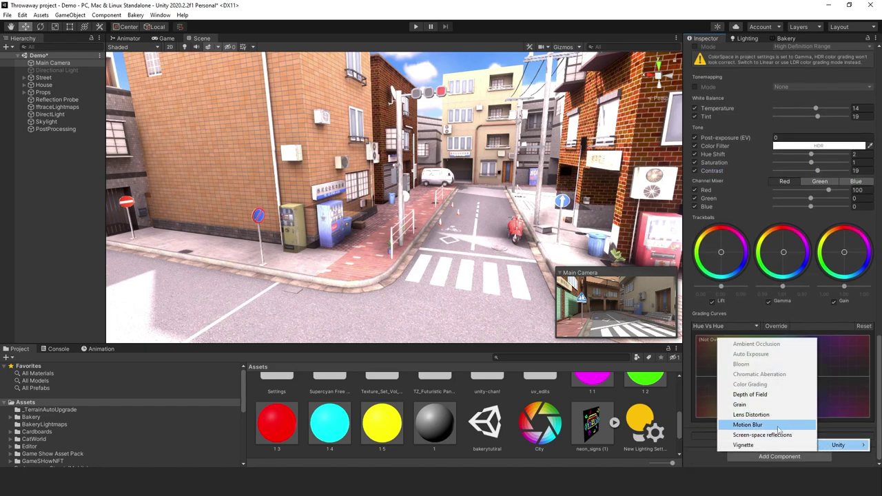
click(759, 397)
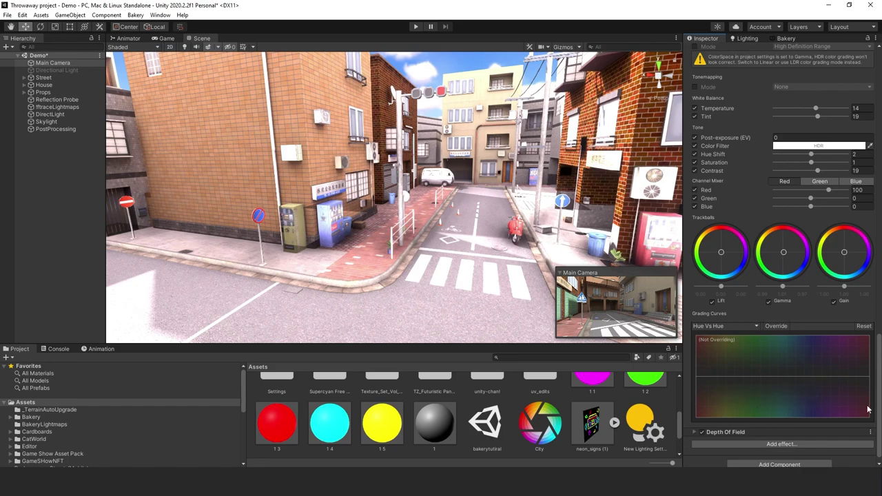
Lower the Auto Exposure filtering range slightly and set minimum EV to -0.4 and maximum EV to 0.5, checking the street from several angles
click(164, 39)
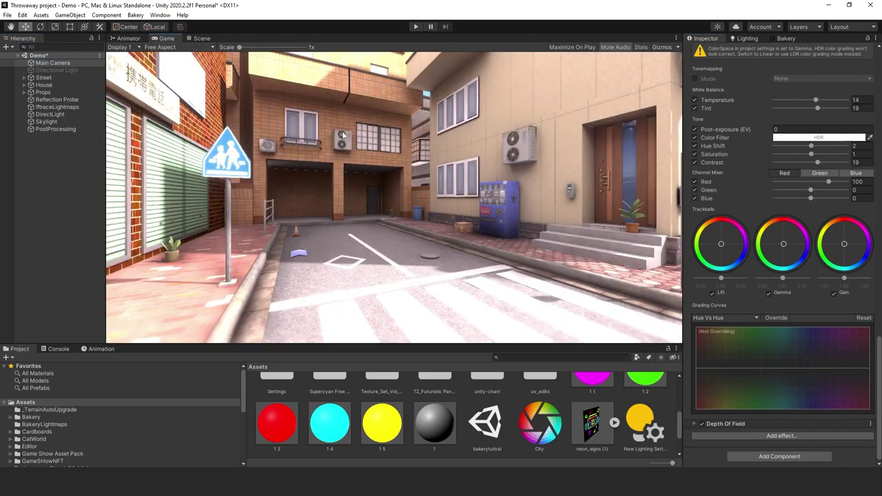
click(201, 39)
right_drag(179, 151, 106, 168)
right_drag(510, 220, 551, 223)
scroll(730, 196, up, 10)
scroll(730, 196, up, 3)
scroll(751, 280, down, 3)
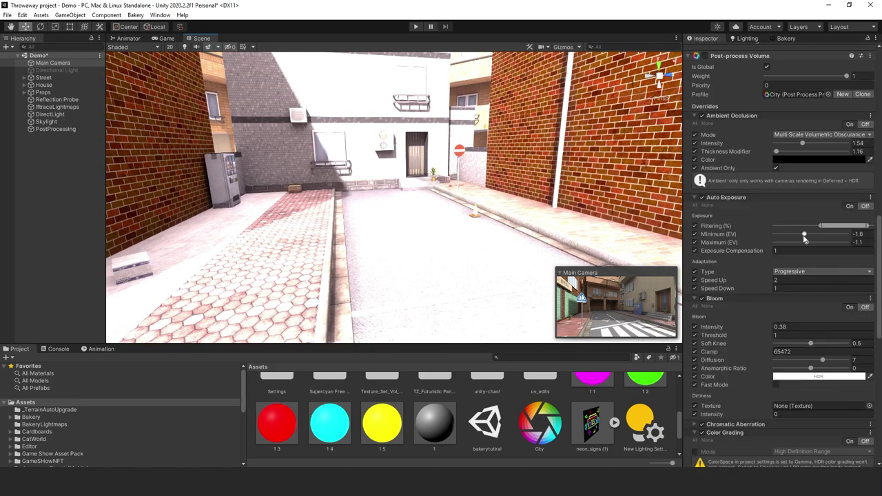
drag(832, 226, 811, 238)
right_drag(661, 219, 687, 233)
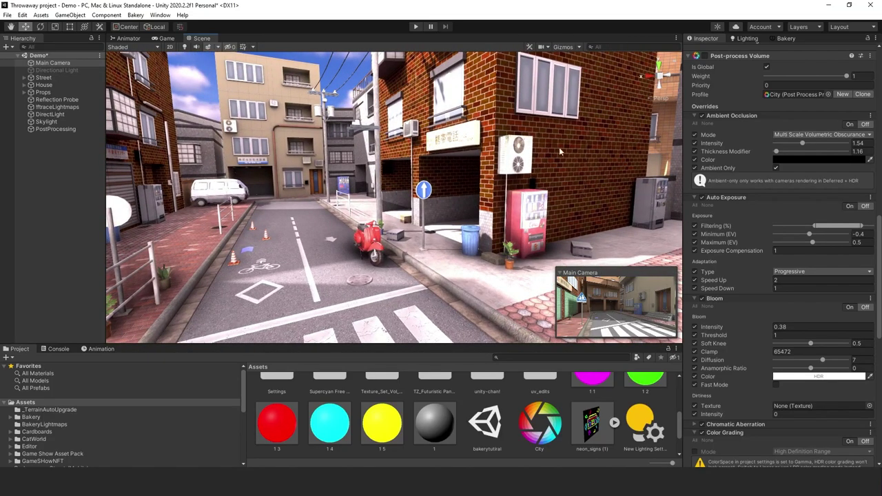
Frame the red scooter in the Scene view, align the Main Camera with that view and check it in the Game view
right_drag(591, 169, 483, 180)
right_drag(367, 214, 290, 229)
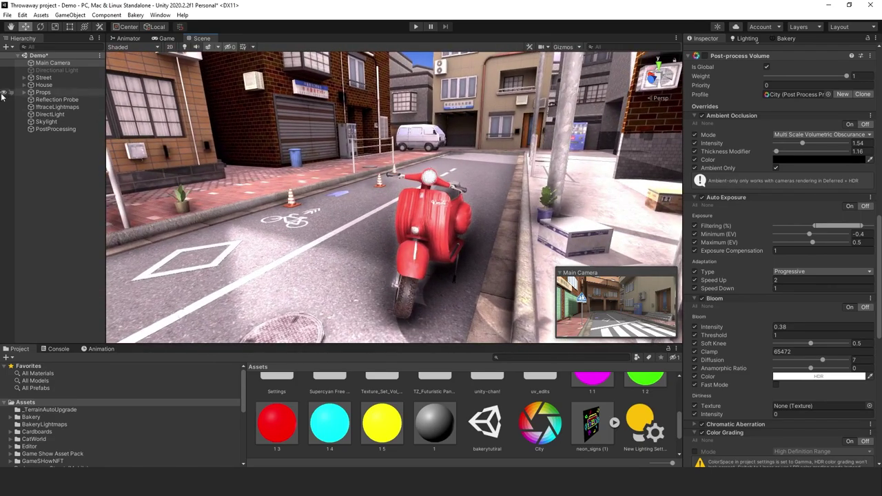
click(59, 64)
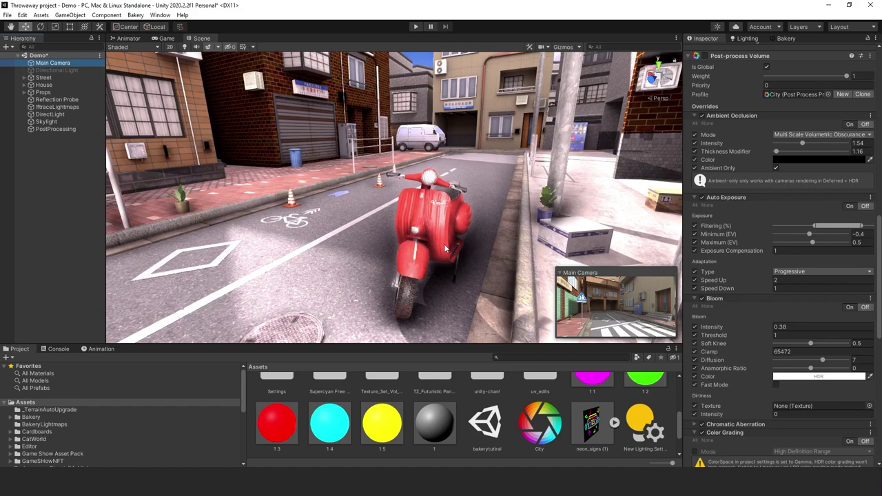
key(ctrl+shift+f)
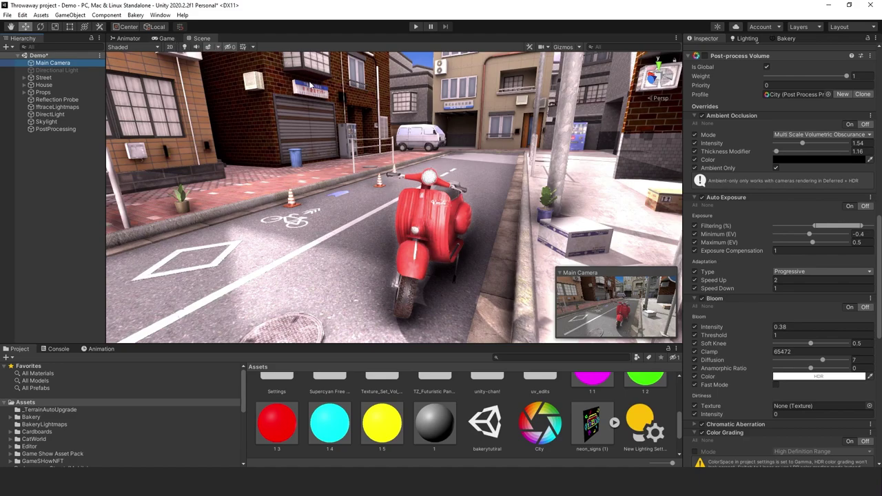
click(166, 38)
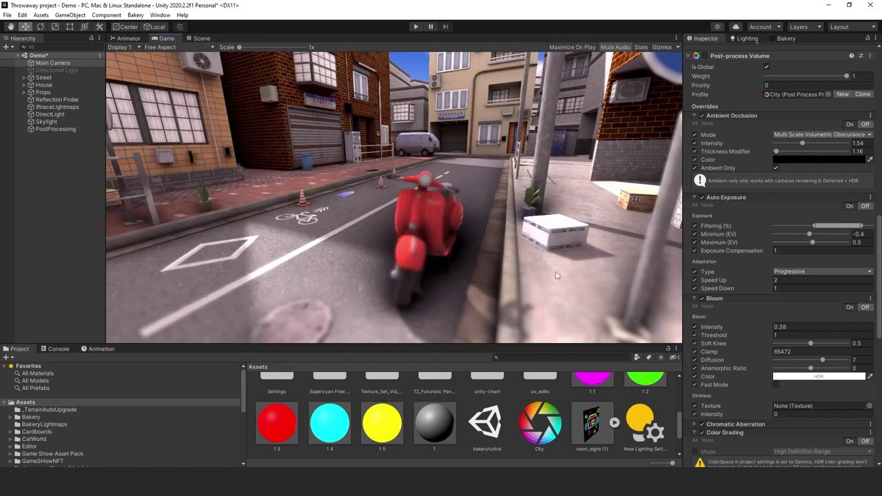
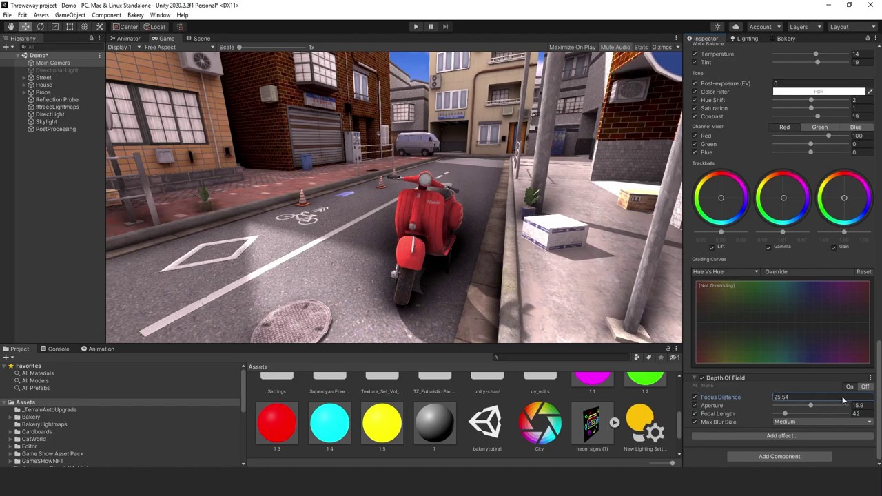
Set the Depth of Field focus distance to 14.4, aperture to 1 and focal length to 71
drag(810, 405, 730, 405)
click(782, 398)
text(24.4)
drag(800, 414, 775, 407)
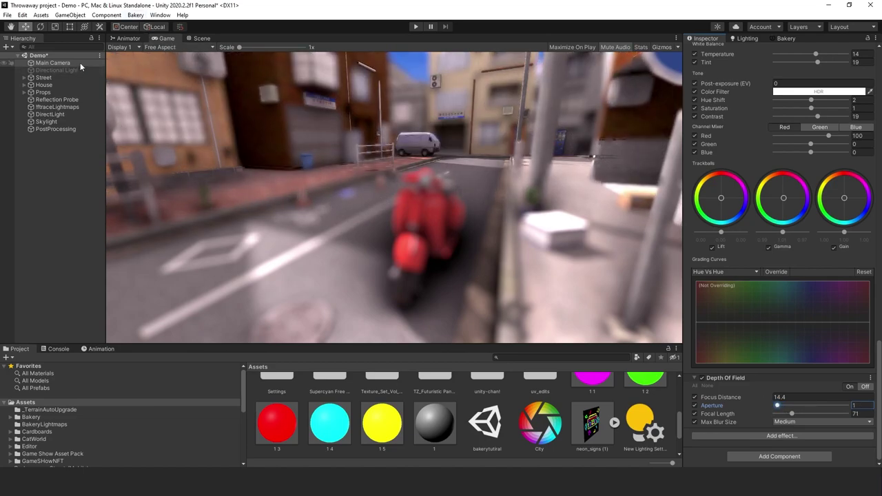
Reframe the scooter from a higher angle in the Scene view and align the Main Camera with that view
click(201, 38)
right_drag(337, 187, 337, 186)
key(ctrl+shift+f)
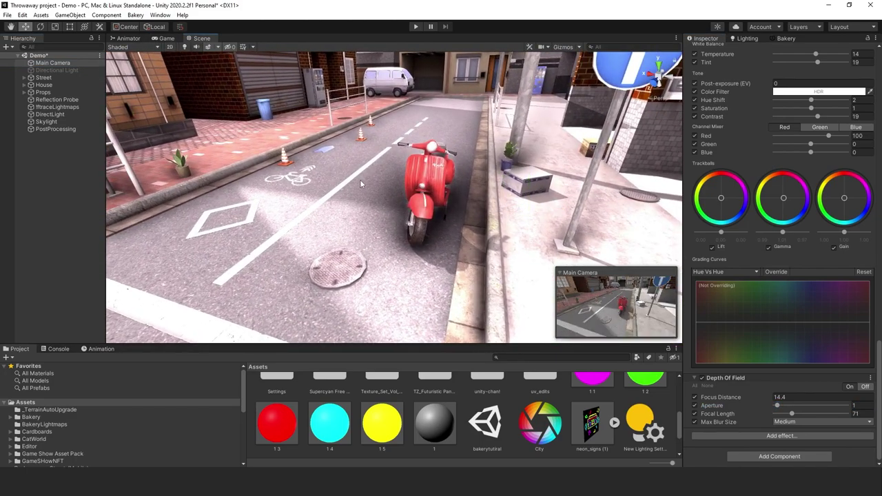
Bring the scooter into focus in the Game view with a Depth of Field focus distance of 3.8, aperture 5.5 and focal length 69
click(178, 40)
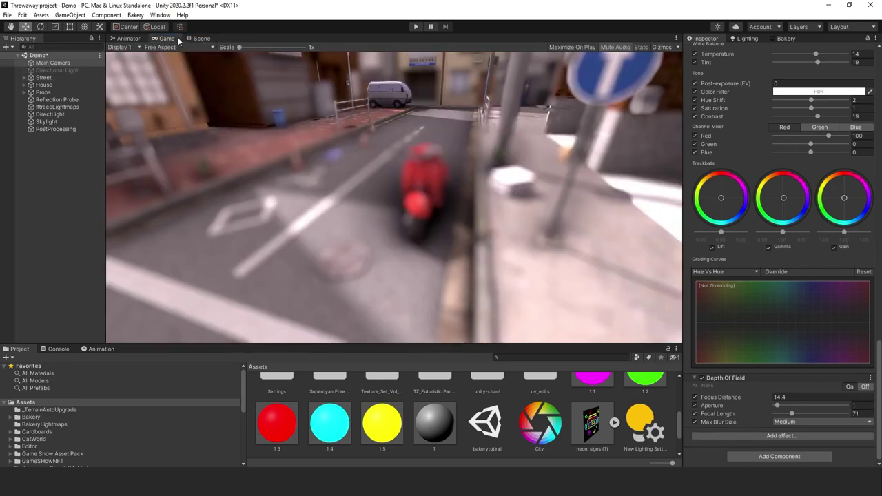
drag(769, 397, 788, 409)
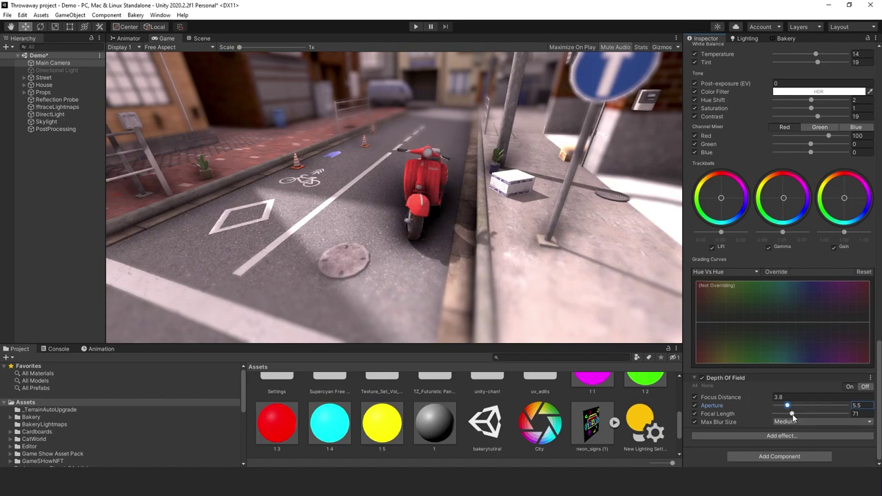
drag(793, 417, 792, 418)
Add the Grain effect to the City profile and expand its settings
click(757, 435)
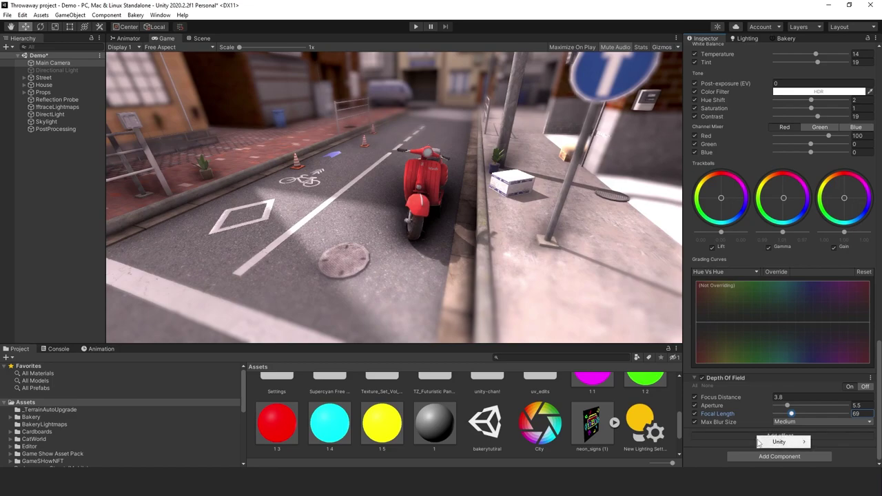
mouse_move(779, 442)
click(695, 401)
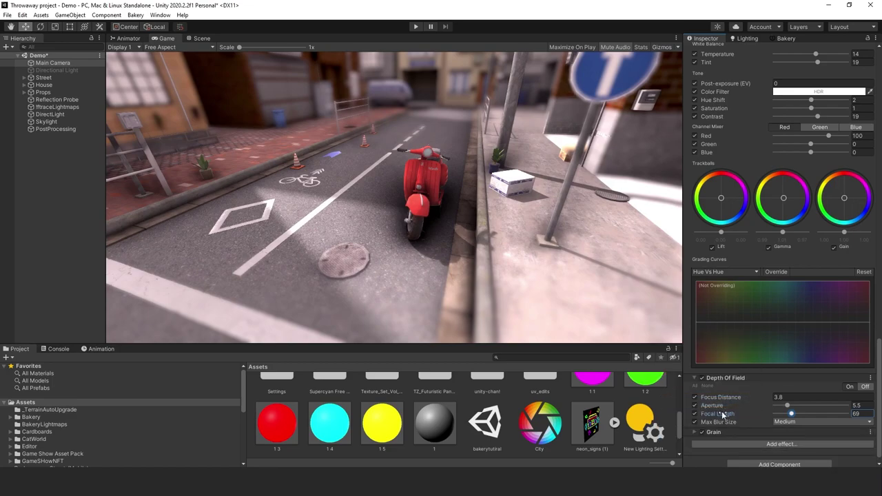
scroll(710, 424, down, 3)
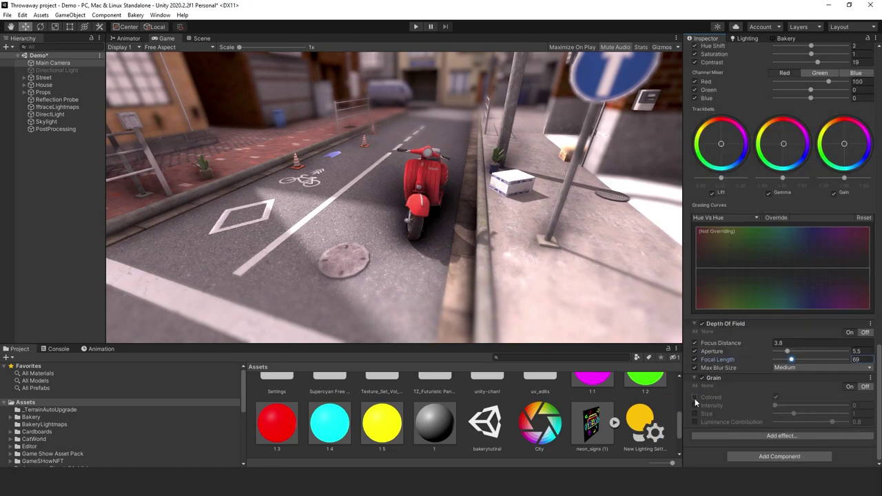
Enable all Grain overrides, and try an intensity of about 0.35 before returning it to 0
click(695, 397)
click(695, 405)
click(695, 413)
click(695, 421)
drag(775, 405, 803, 411)
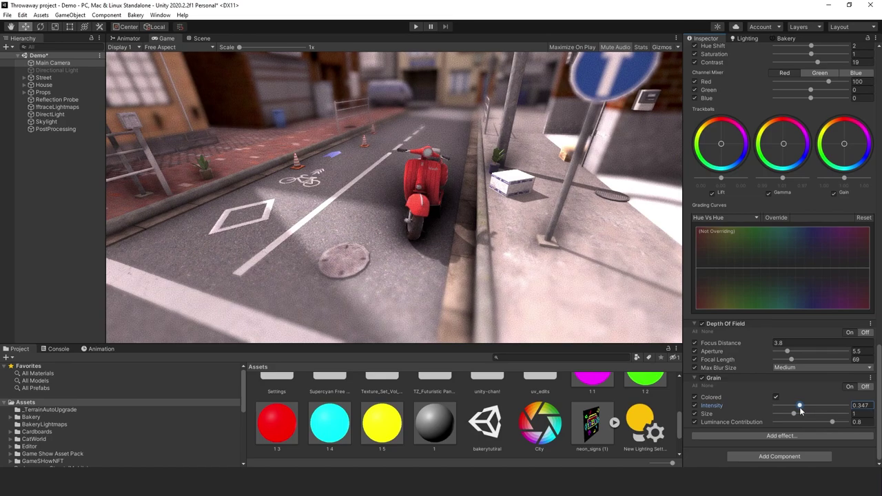
drag(801, 410, 770, 407)
Add the Vignette effect to the City profile and expand its settings
click(744, 436)
mouse_move(770, 440)
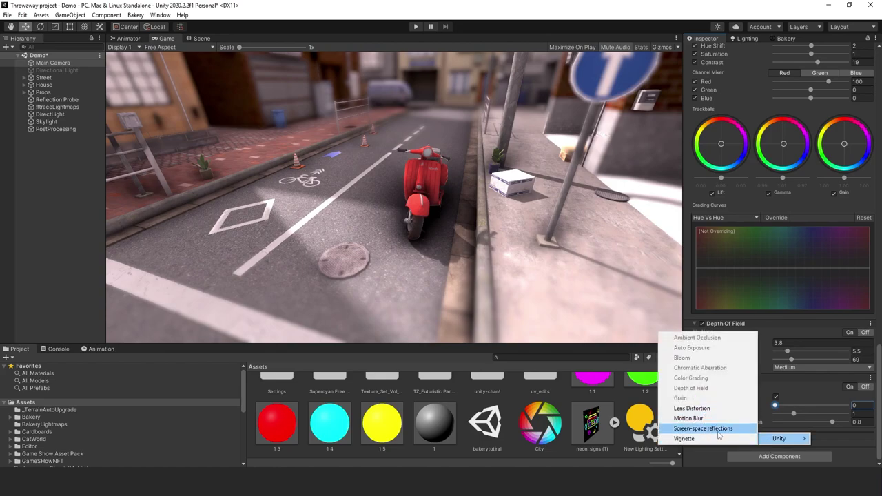
click(715, 440)
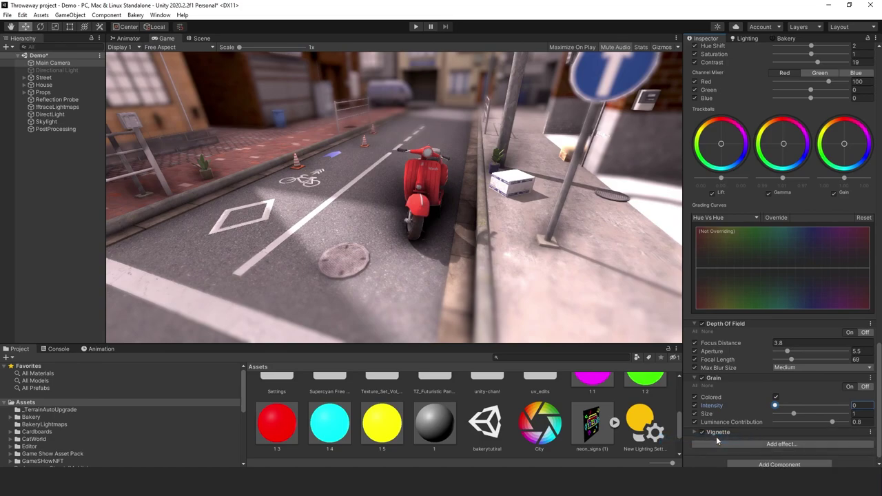
click(701, 432)
scroll(705, 413, down, 3)
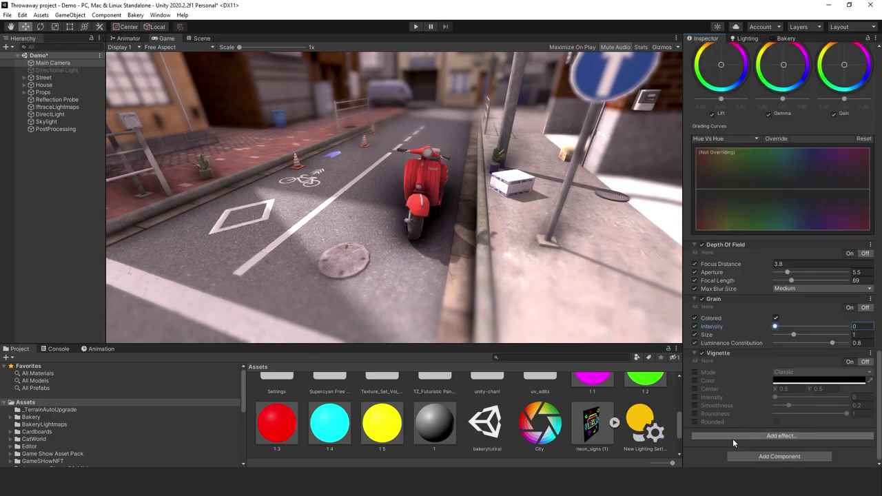
Enable all Vignette overrides, from Mode and Color through Roundness and Rounded
click(695, 372)
click(694, 380)
click(694, 388)
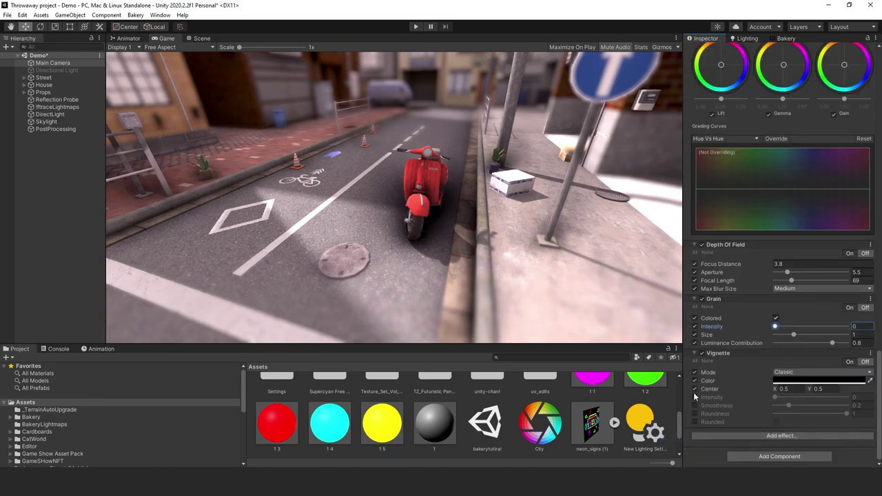
click(695, 397)
click(694, 405)
click(694, 413)
click(695, 422)
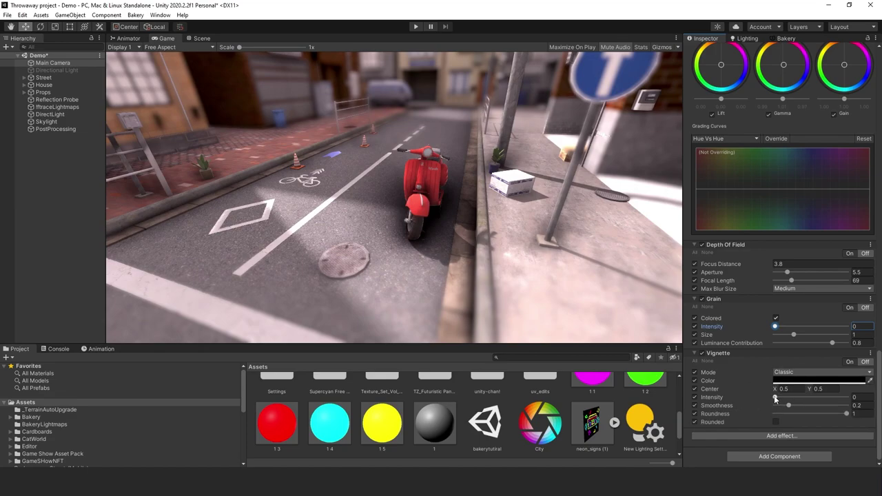
Try a pure red Vignette color with an intensity of about 0.52
drag(775, 398, 810, 388)
click(810, 382)
drag(842, 330, 848, 303)
click(873, 249)
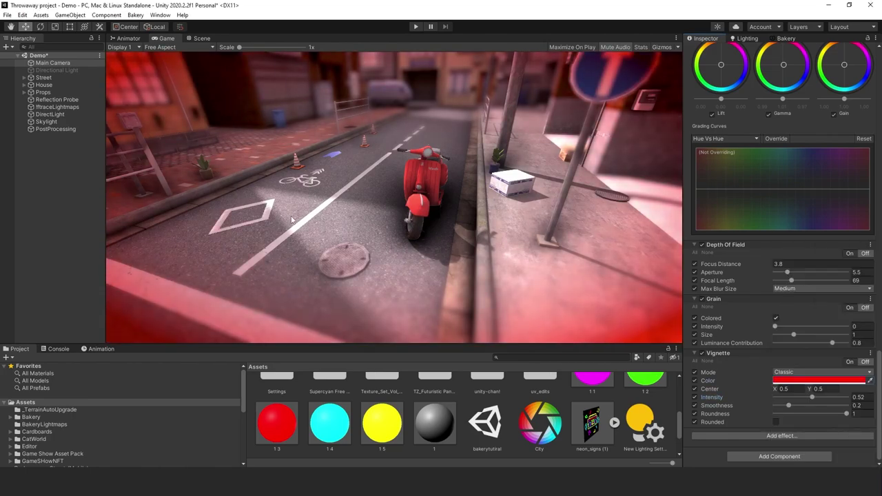
Change the Vignette color to bright green (06FF16) and reduce its intensity to about 0.006
mouse_move(812, 399)
mouse_down()
mouse_move(791, 398)
mouse_move(808, 398)
mouse_up()
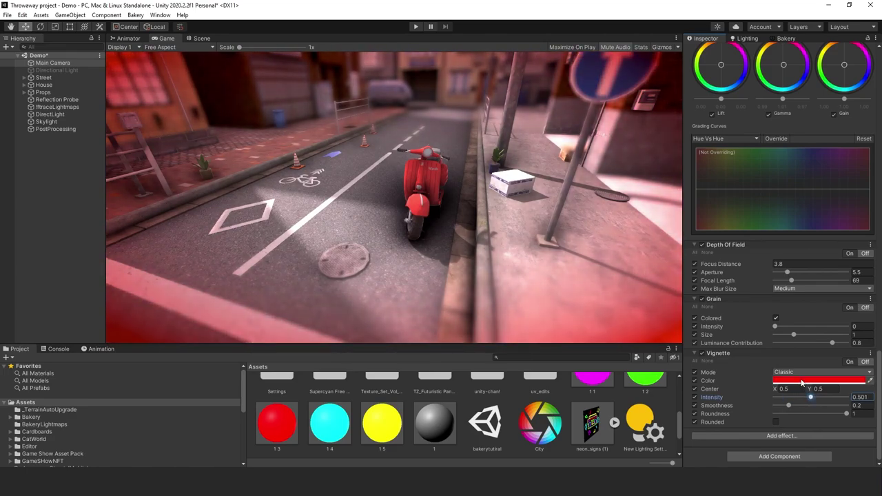
click(803, 380)
click(803, 295)
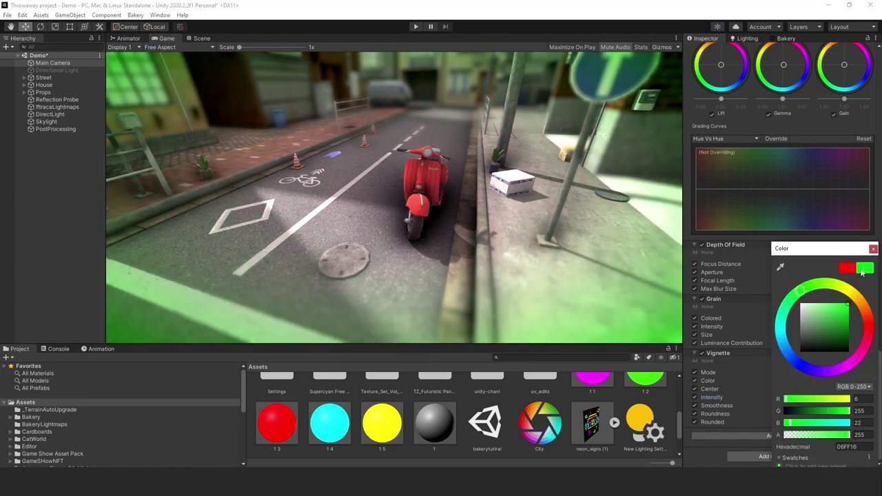
click(872, 250)
drag(816, 398, 775, 398)
click(757, 437)
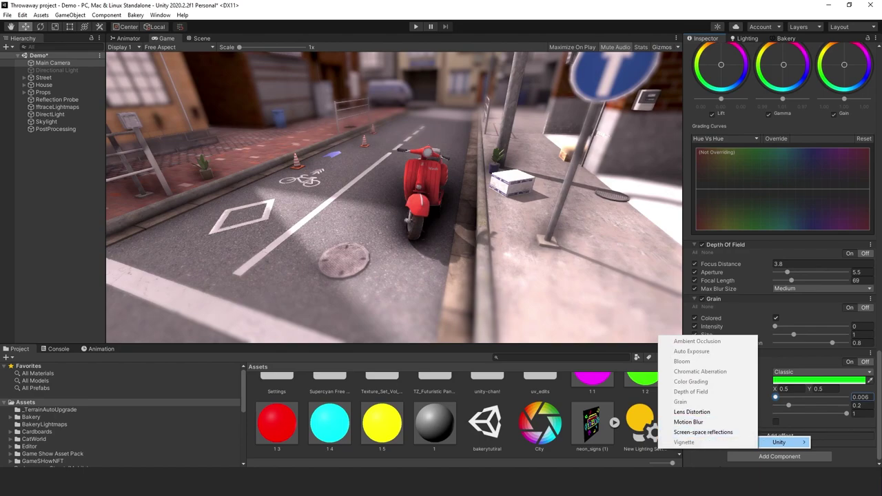
click(708, 466)
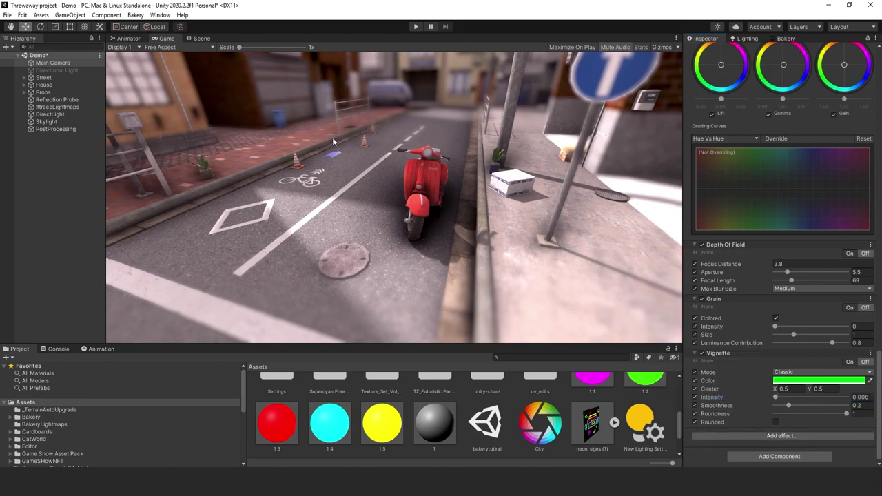
Turn the Scene view towards the brick buildings beside the scooter, and set Auto Exposure to minimum 0.1 EV and maximum 2.4 EV
click(201, 38)
right_drag(331, 138, 236, 139)
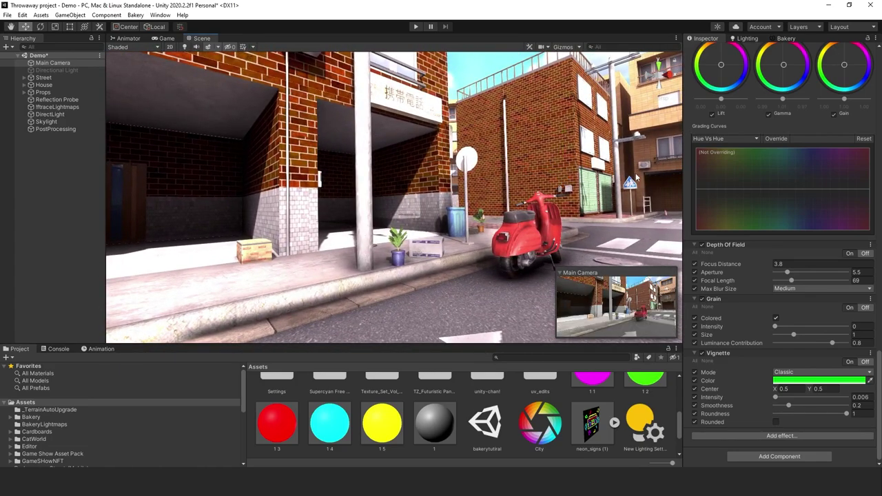
scroll(747, 345, up, 20)
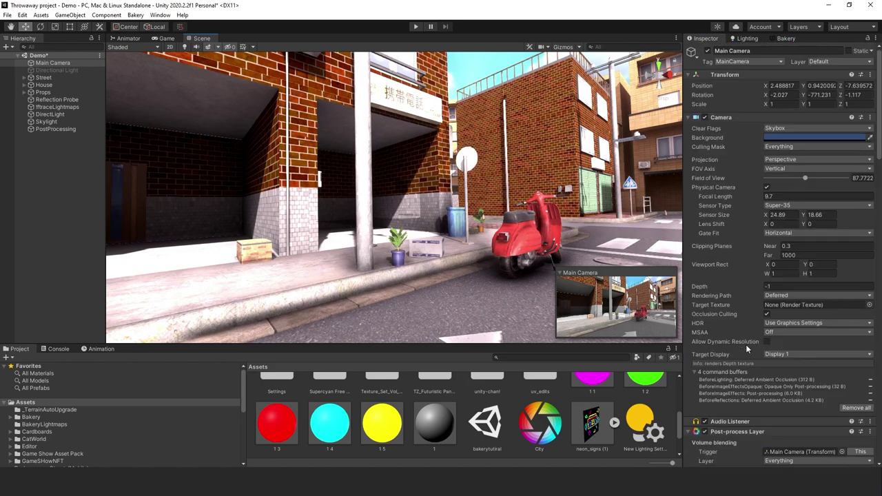
scroll(746, 344, down, 3)
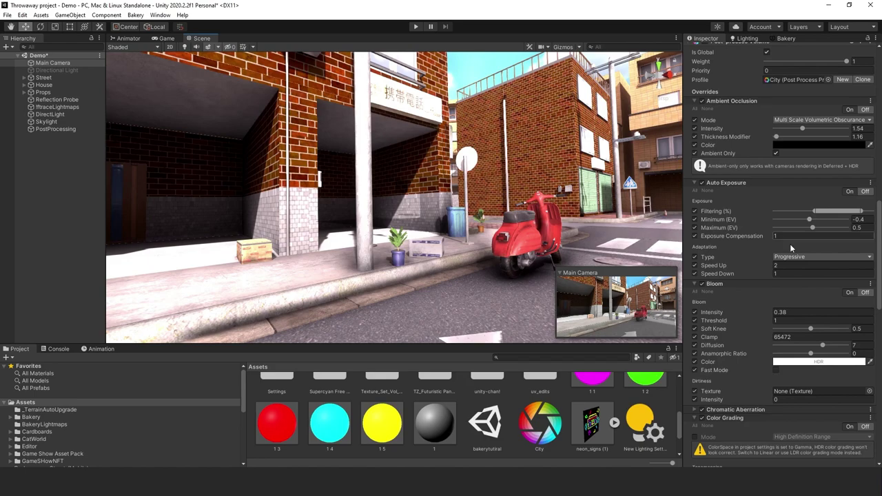
scroll(727, 319, down, 9)
scroll(727, 320, up, 6)
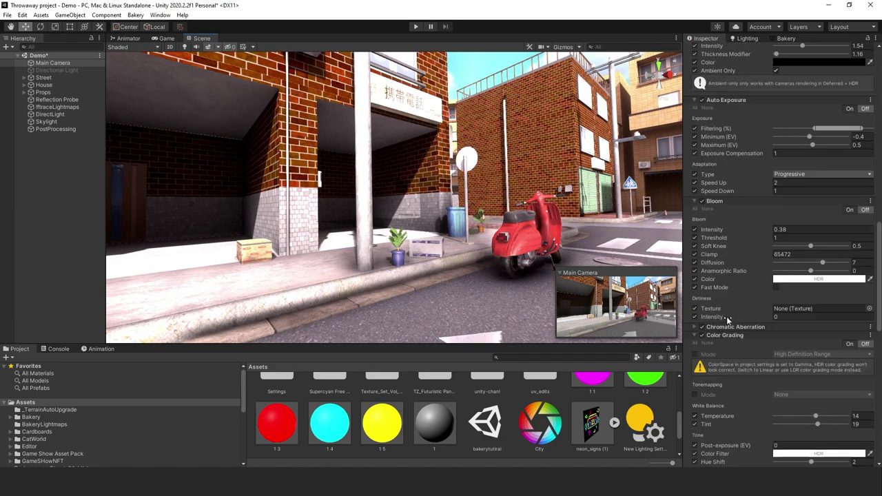
scroll(736, 312, down, 7)
scroll(733, 323, up, 13)
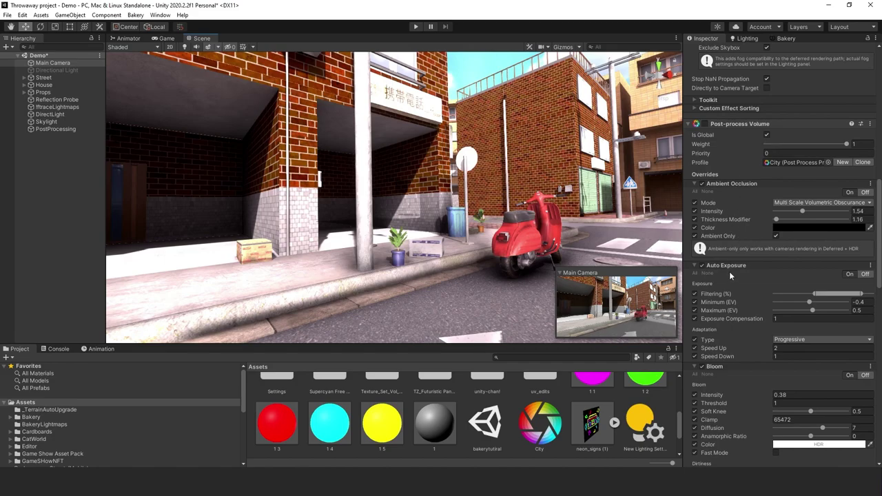
mouse_move(808, 302)
mouse_down()
mouse_move(821, 303)
mouse_move(810, 307)
mouse_up()
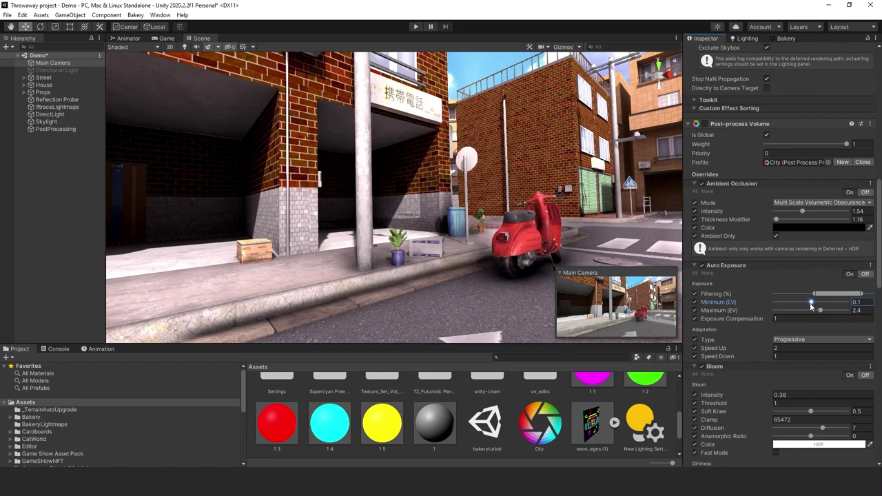
Expand Chromatic Aberration, enable its overrides and set its intensity to about 0.668
scroll(771, 317, down, 5)
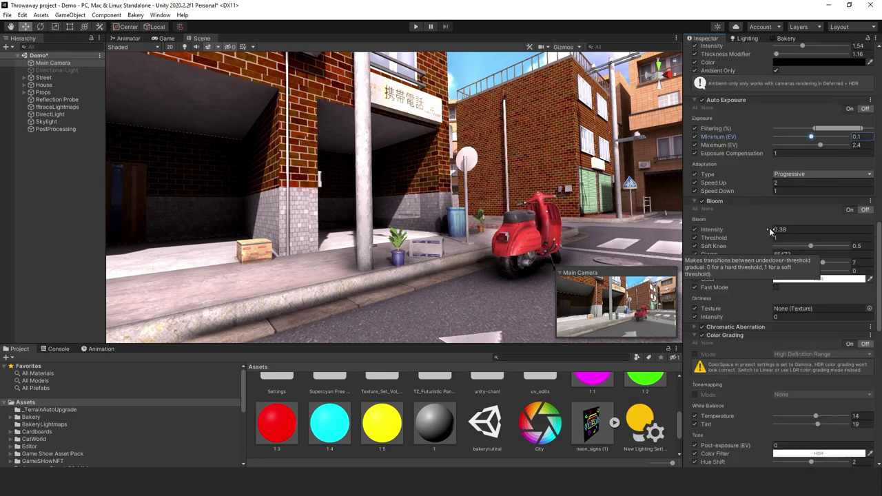
click(696, 328)
click(695, 346)
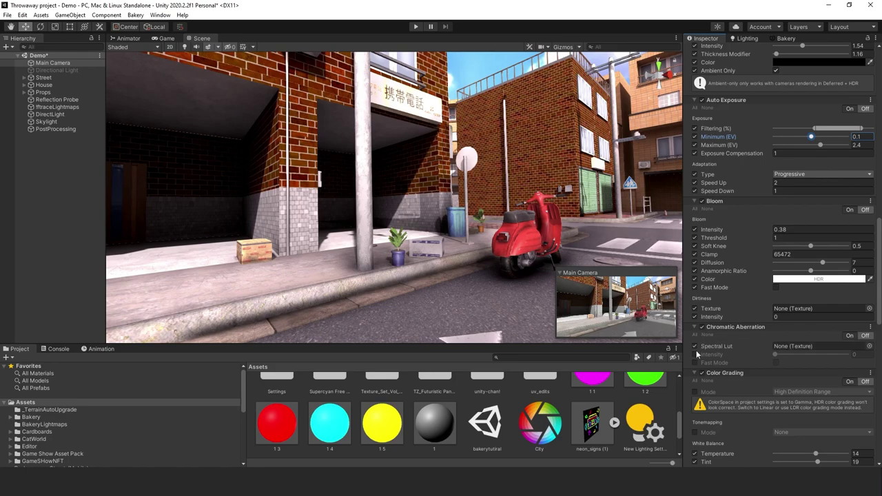
click(695, 354)
drag(775, 354, 823, 360)
Set the Color Grading temperature to 13, saturation to -84 and contrast to 43
scroll(777, 370, down, 5)
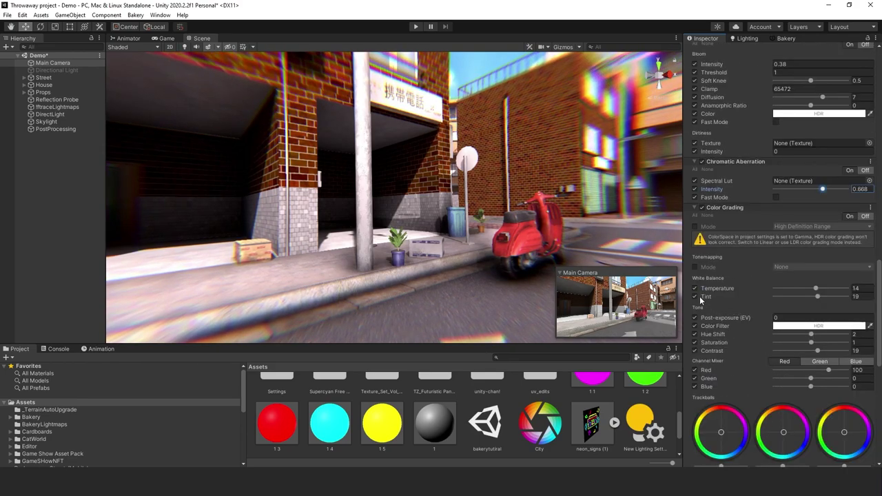
mouse_move(819, 290)
mouse_down()
mouse_move(798, 290)
mouse_move(816, 290)
mouse_up()
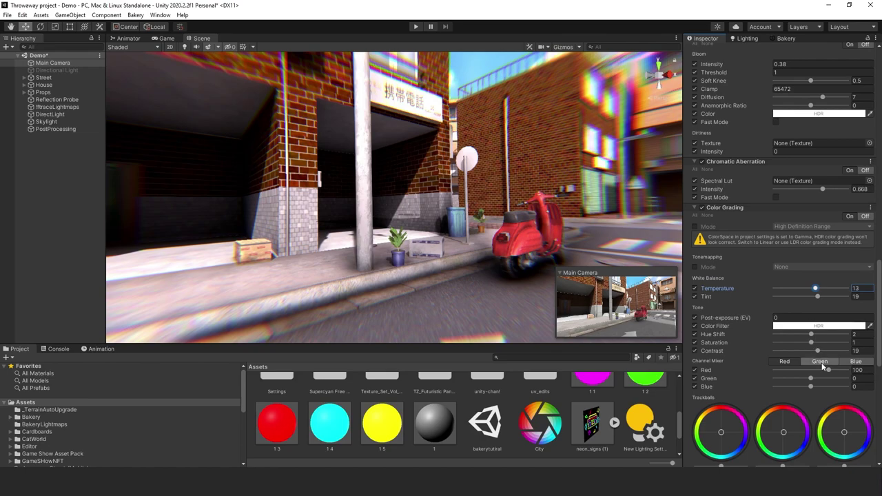
drag(812, 344, 781, 345)
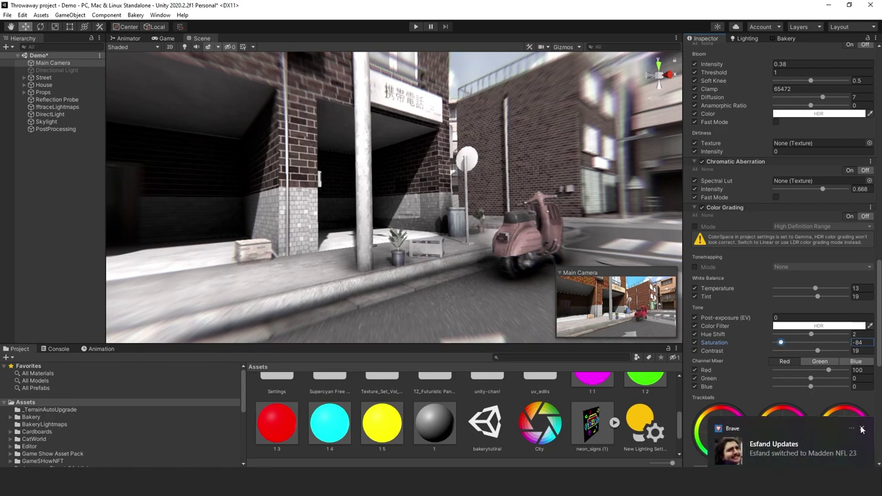
click(861, 430)
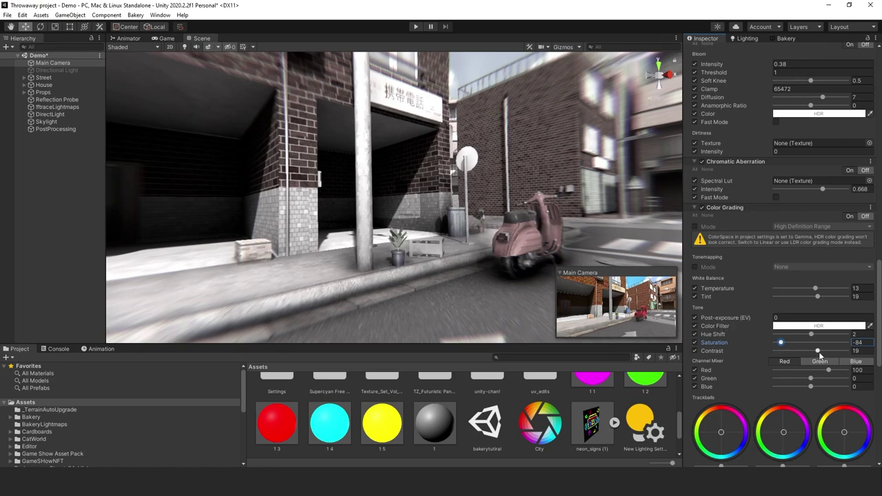
drag(817, 351, 824, 353)
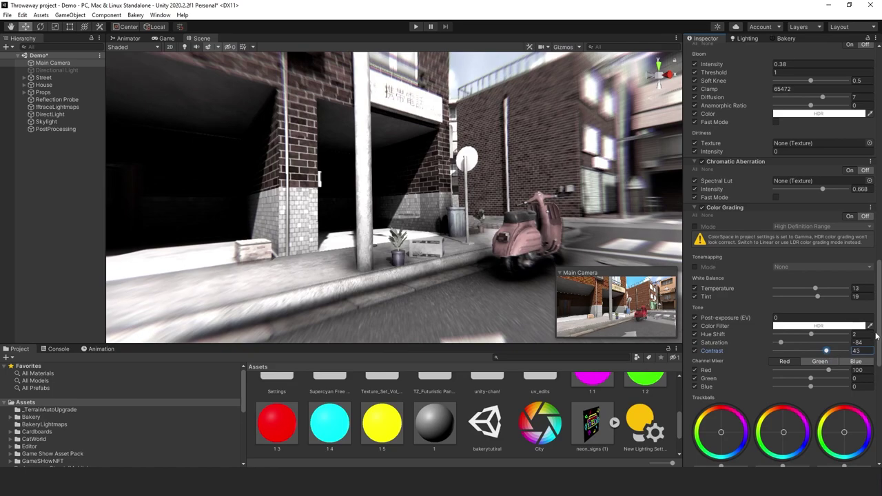
Raise the Grain intensity to about 0.865, trying and undoing a lower luminance contribution on the way
drag(877, 336, 878, 431)
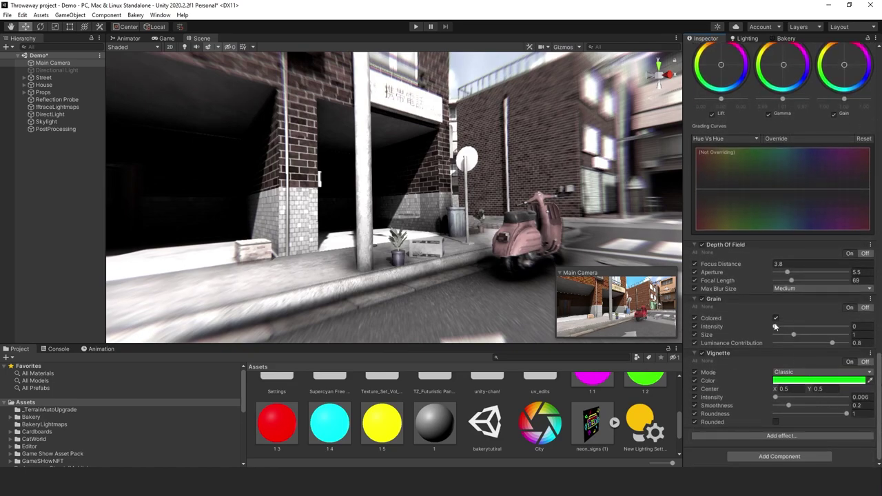
drag(775, 326, 838, 329)
mouse_move(832, 345)
mouse_down()
mouse_move(800, 346)
mouse_move(840, 350)
mouse_move(820, 348)
mouse_up()
key(ctrl+z)
key(ctrl+z)
click(793, 327)
drag(827, 334, 837, 333)
Turn the Scene view down the street and replace the environment's skybox material with SkyboxNormal
right_drag(358, 179, 438, 205)
key(w)
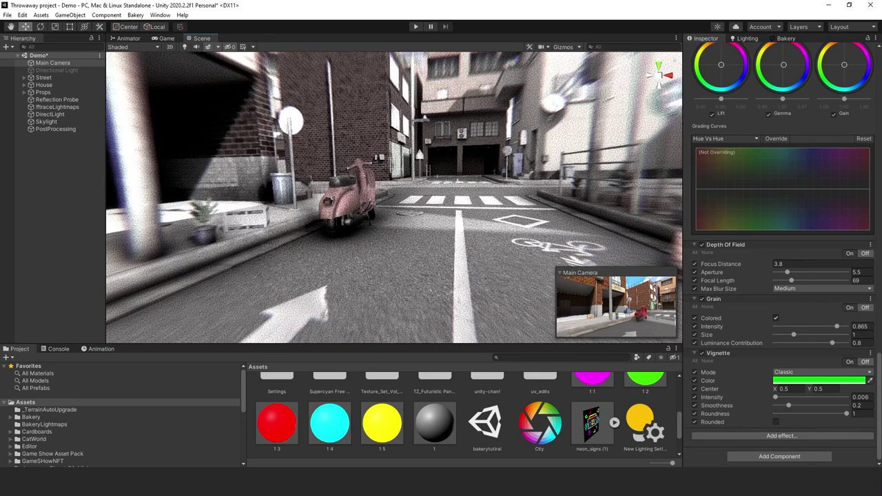
scroll(794, 62, up, 10)
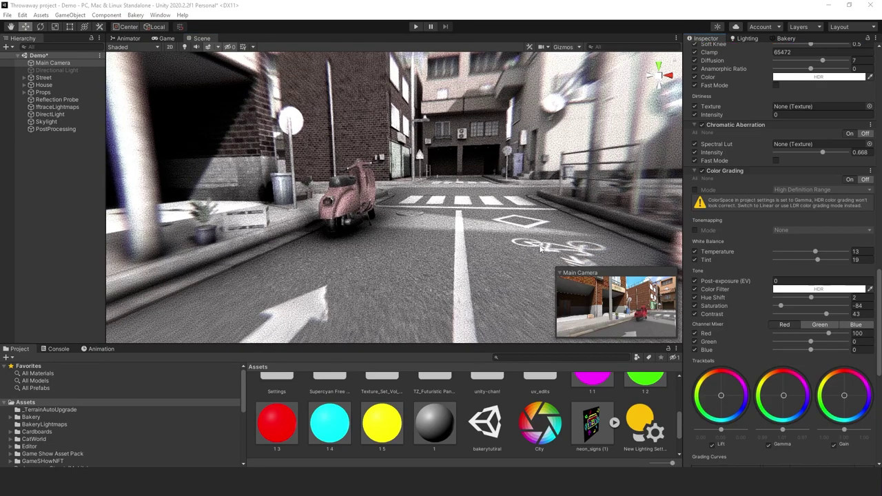
click(747, 38)
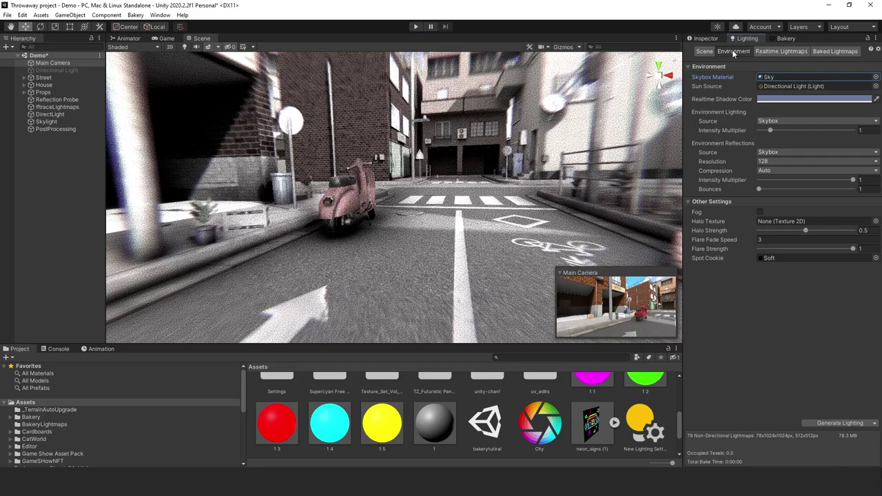
click(875, 76)
click(632, 275)
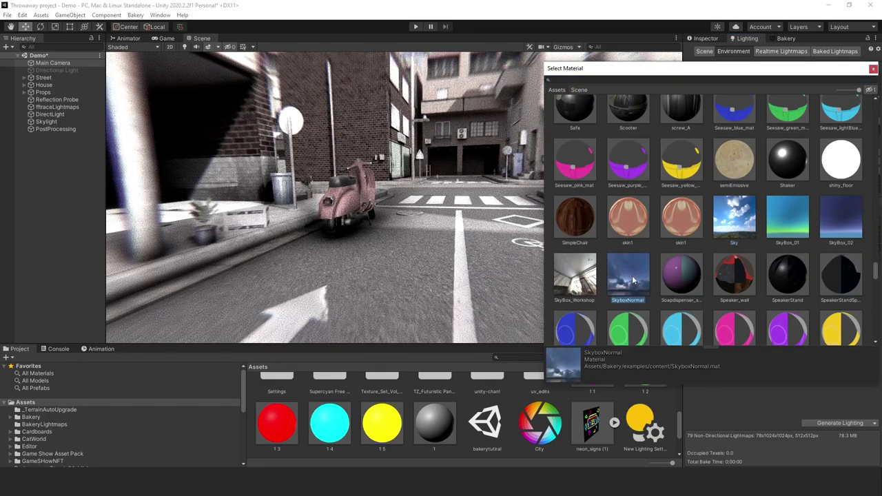
double_click(632, 275)
Bring the sky into view, set the SkyboxNormal material's tint color to 222222 and exposure to 1.14, and return to the environment lighting settings
right_drag(654, 103, 780, 134)
click(843, 77)
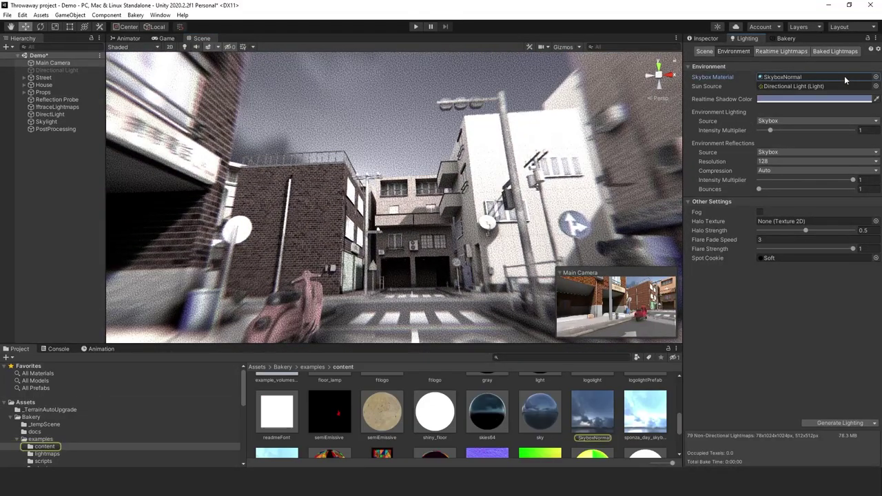
click(710, 40)
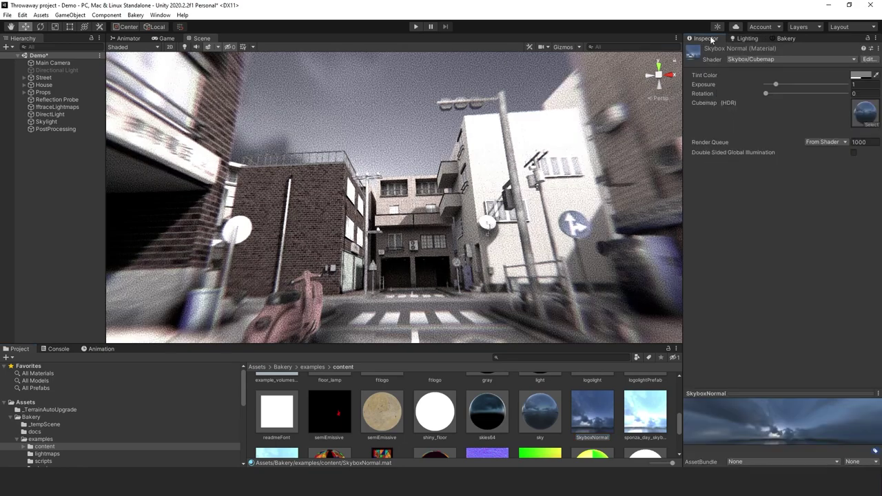
click(858, 76)
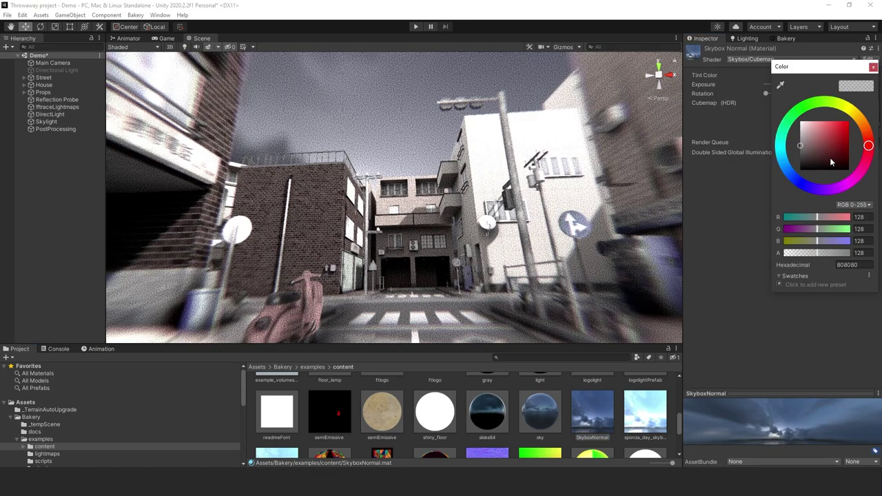
drag(801, 151, 799, 166)
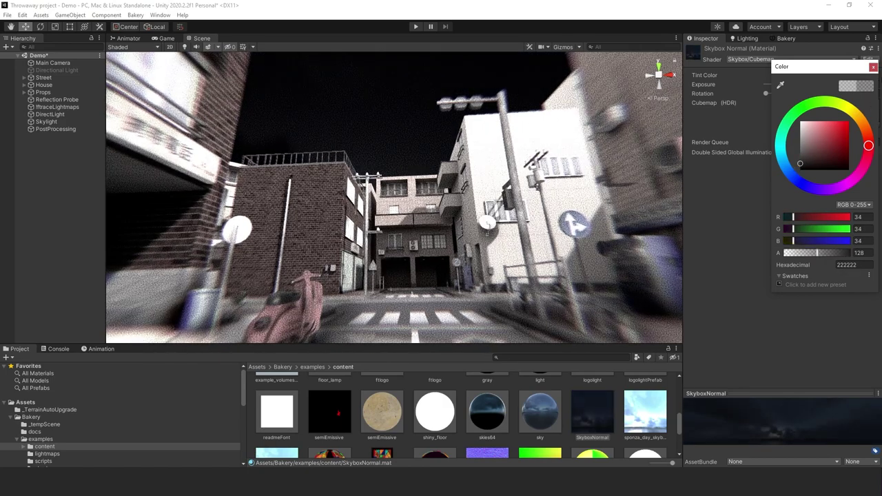
click(873, 67)
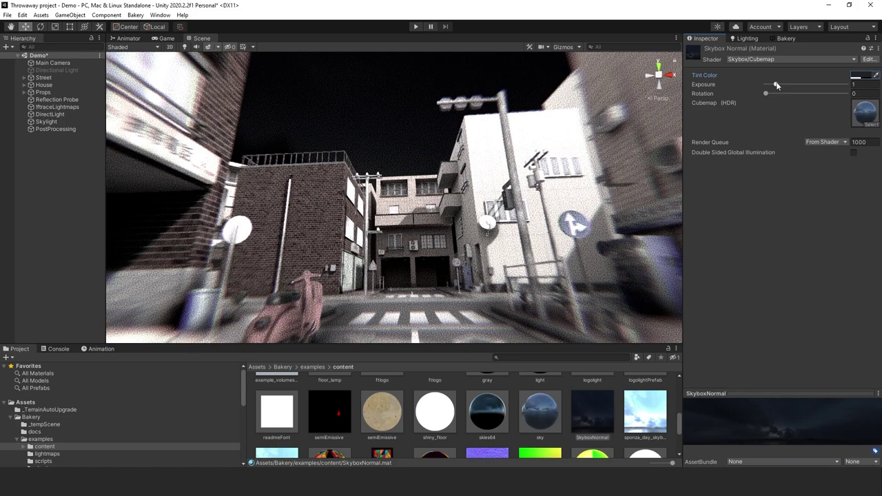
mouse_move(777, 84)
mouse_down()
mouse_move(799, 86)
mouse_move(778, 87)
mouse_up()
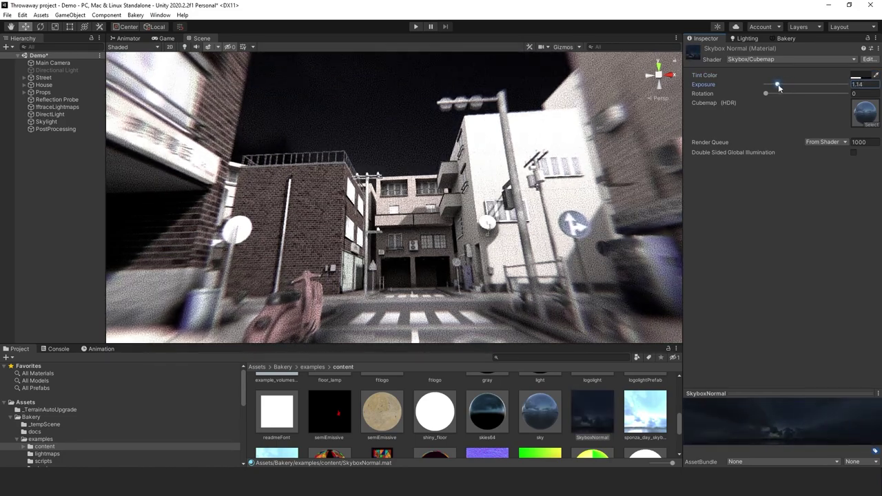
click(746, 38)
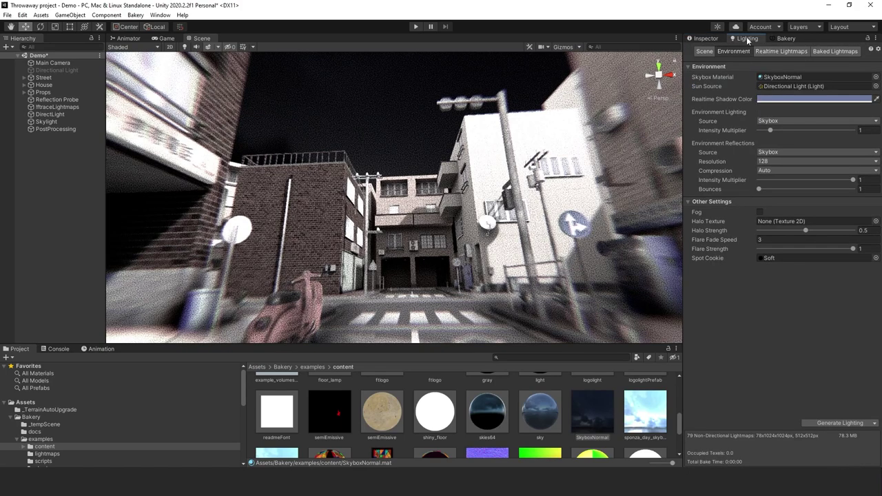
Set the Bakery intensity of the Skylight to 1 and of the DirectLight to 1.5
click(55, 125)
click(703, 39)
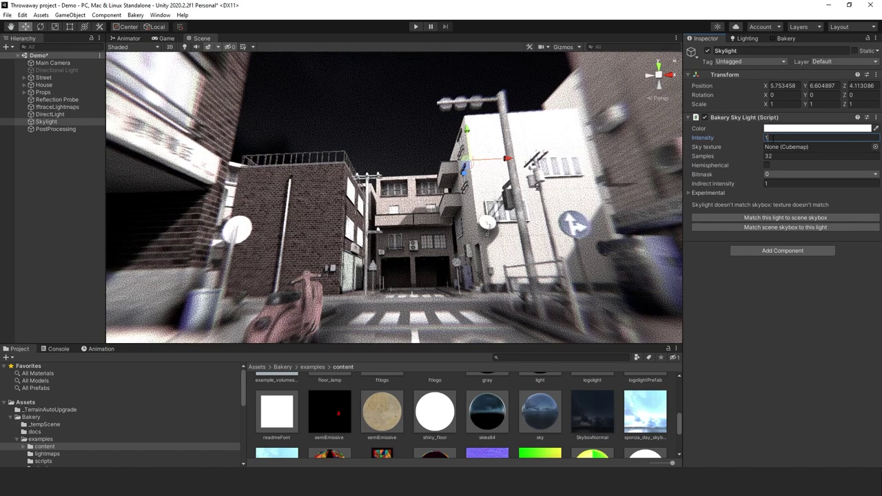
text(1)
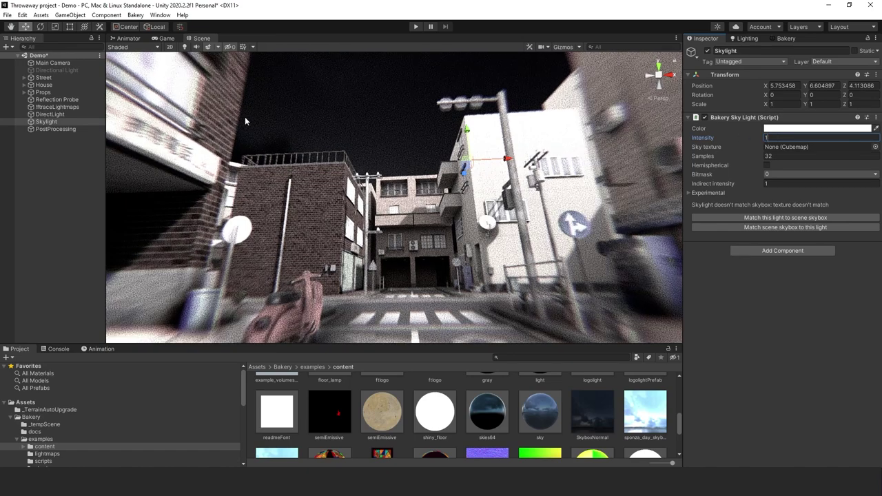
click(65, 112)
click(778, 138)
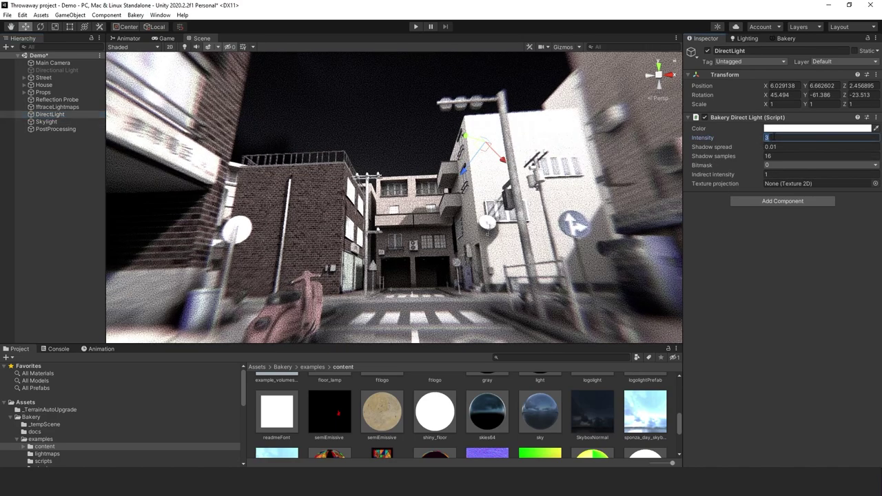
text(1)
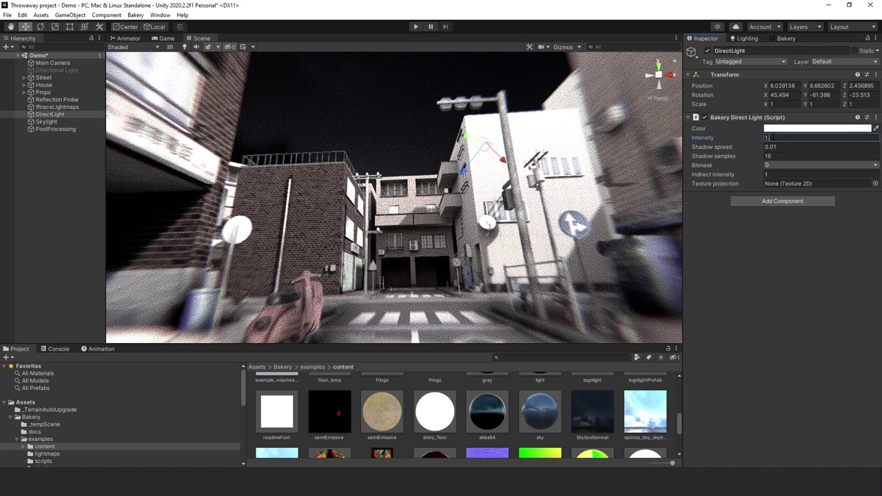
text(.5)
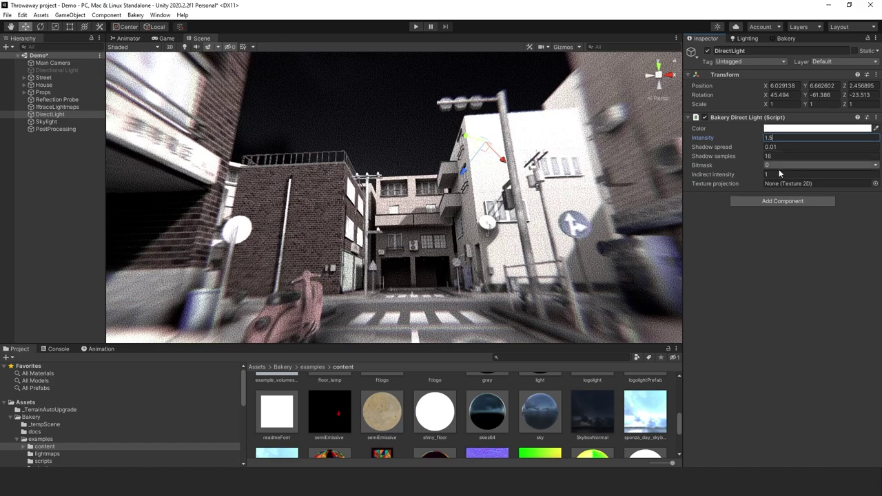
Render the Demo scene's lightmaps with Bakery and agree to save the open scene
click(762, 244)
key(w)
right_drag(596, 166, 452, 248)
click(774, 38)
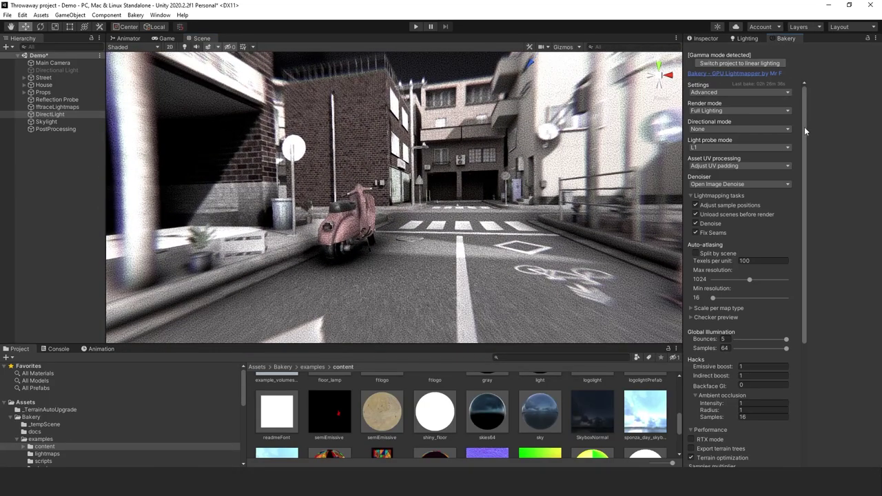
drag(803, 131, 804, 309)
click(763, 352)
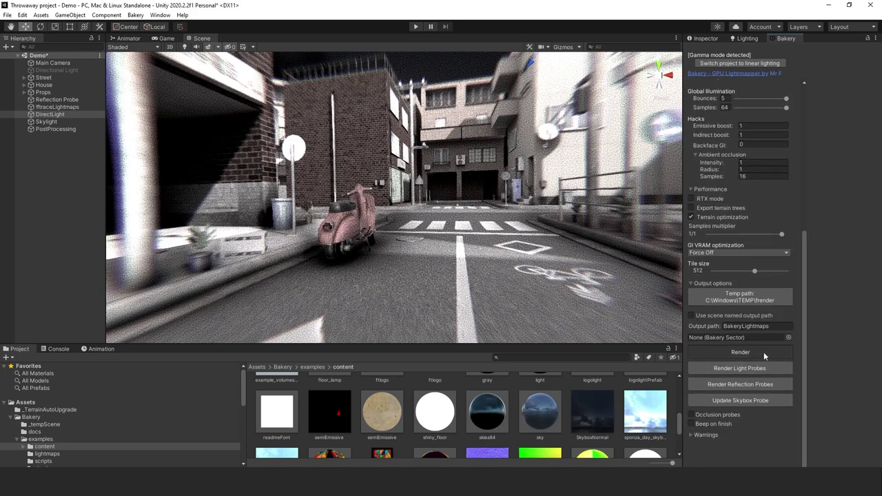
click(459, 260)
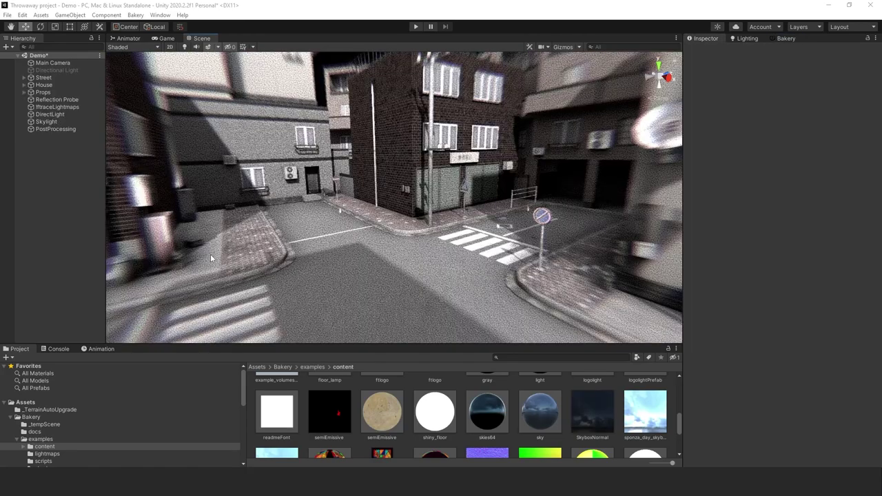
Inspect the baked street, then set the DirectLight intensity to 0.75 and the Skylight intensity to 0.25
right_drag(215, 242, 102, 277)
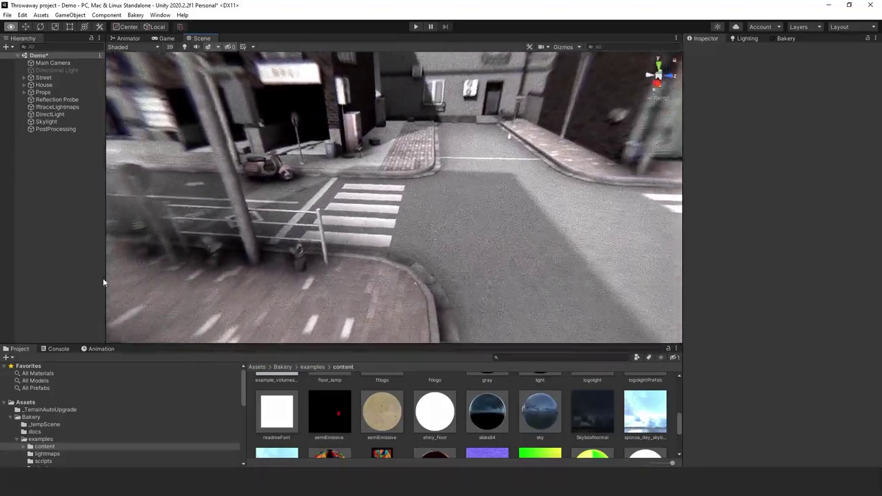
right_drag(46, 263, 104, 173)
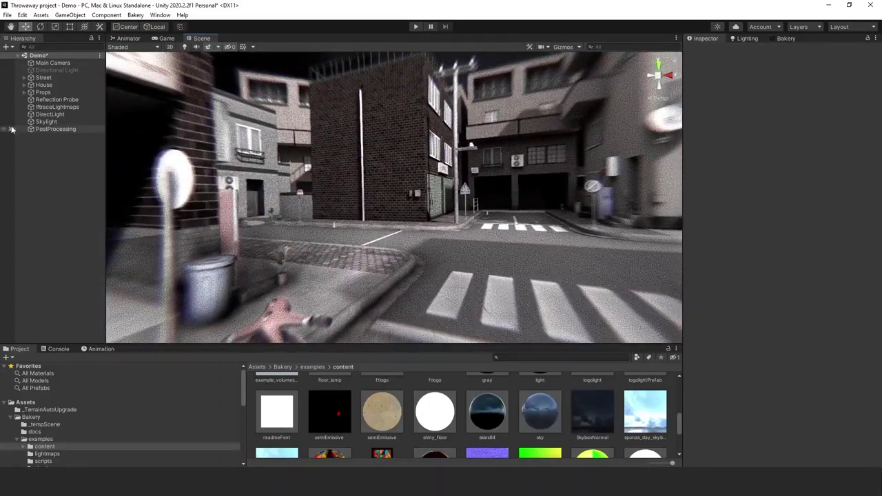
click(53, 114)
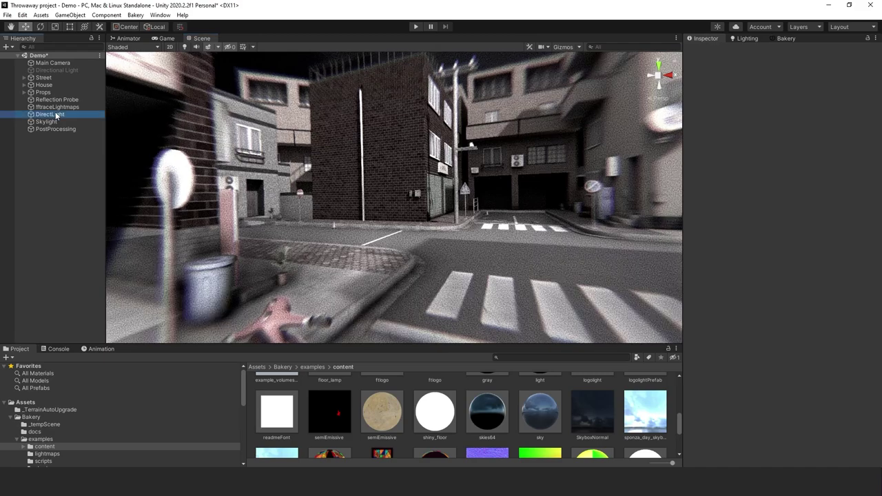
click(775, 138)
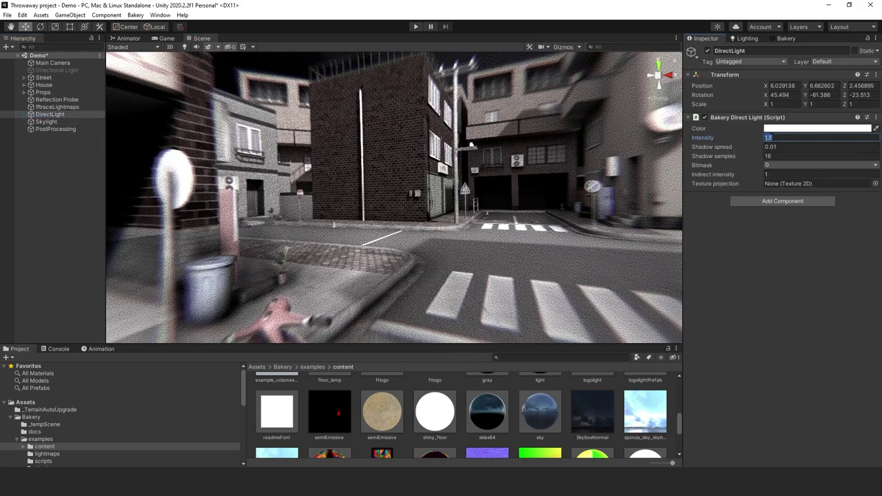
key(BackSpace)
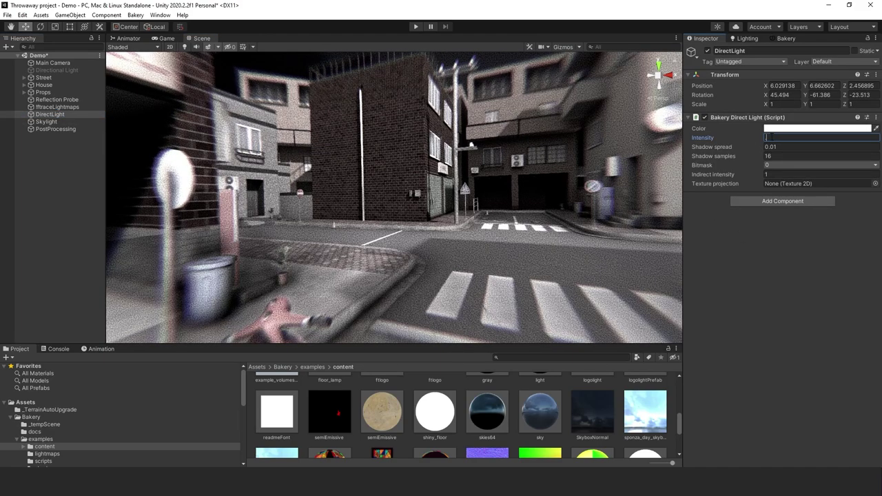
text(0.75)
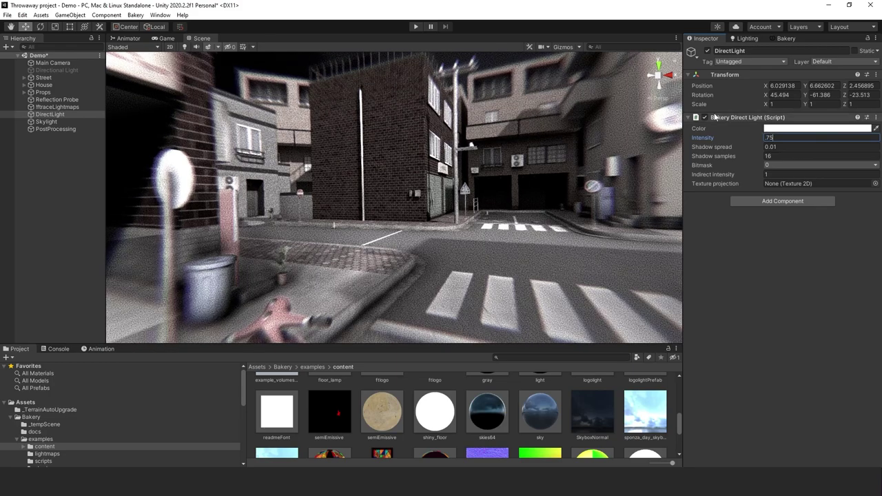
click(76, 121)
click(786, 138)
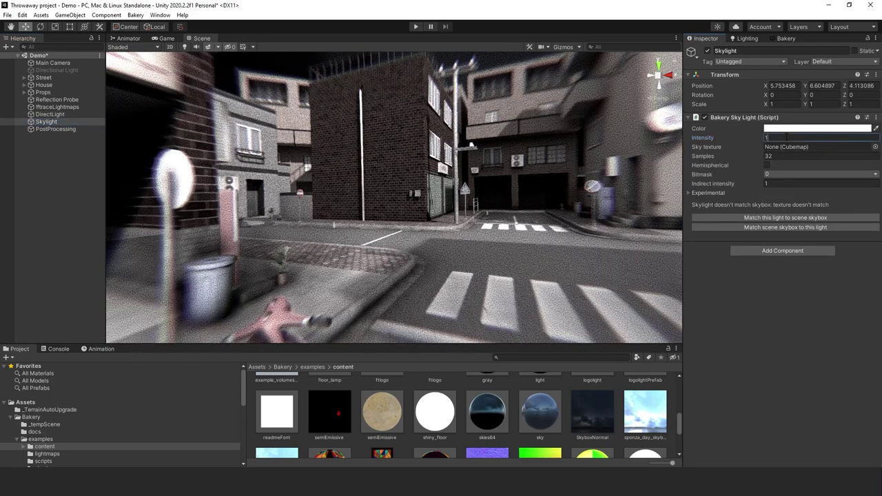
key(BackSpace)
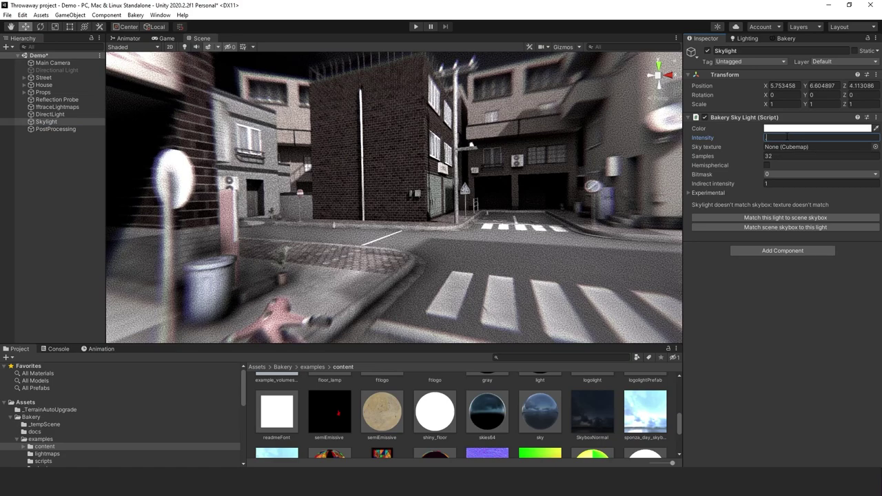
text(0.25)
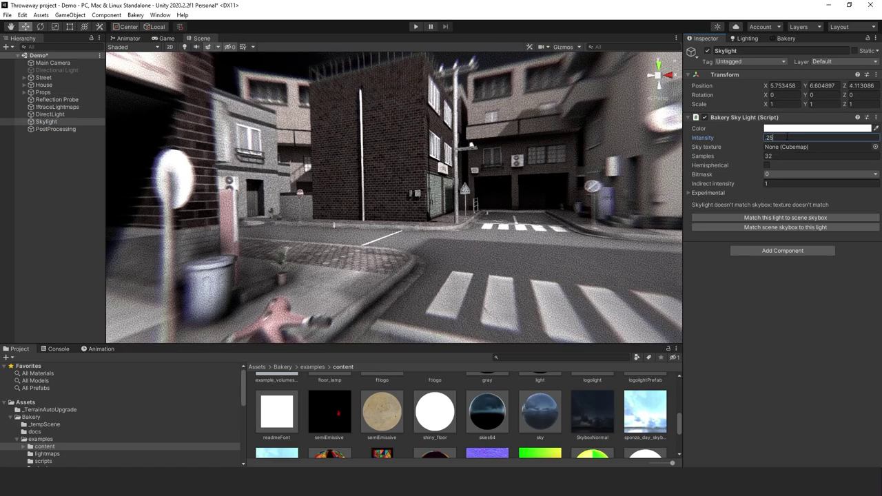
Render the lightmaps again in Bakery with the dimmed lights, saving the open scene
click(751, 39)
click(777, 40)
click(740, 351)
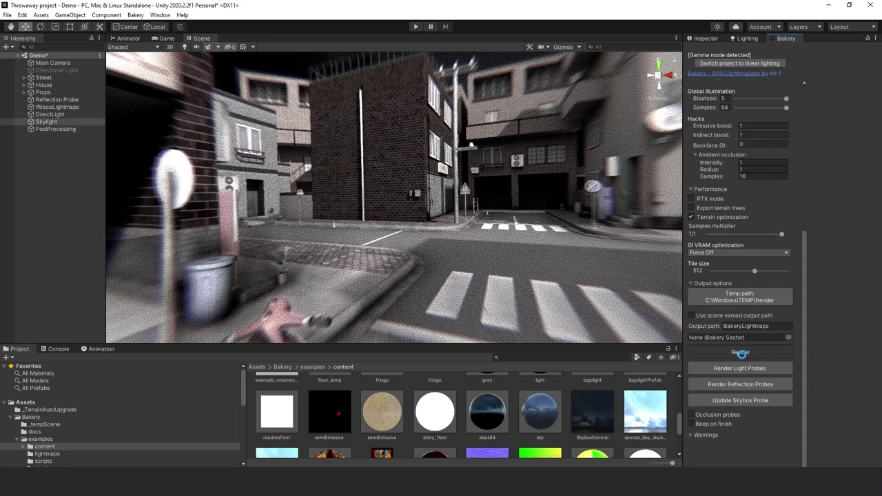
click(459, 269)
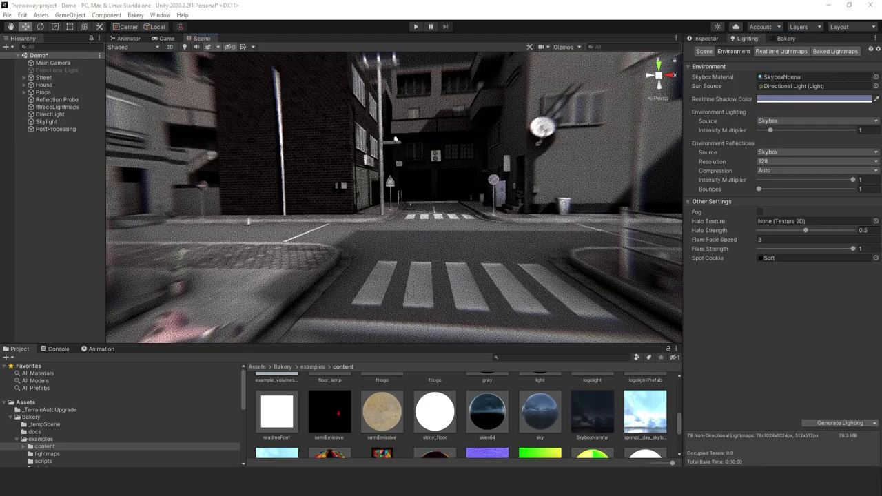
Look around the street crossing and set the Skylight's Bakery intensity to 0.20
right_drag(392, 200, 279, 244)
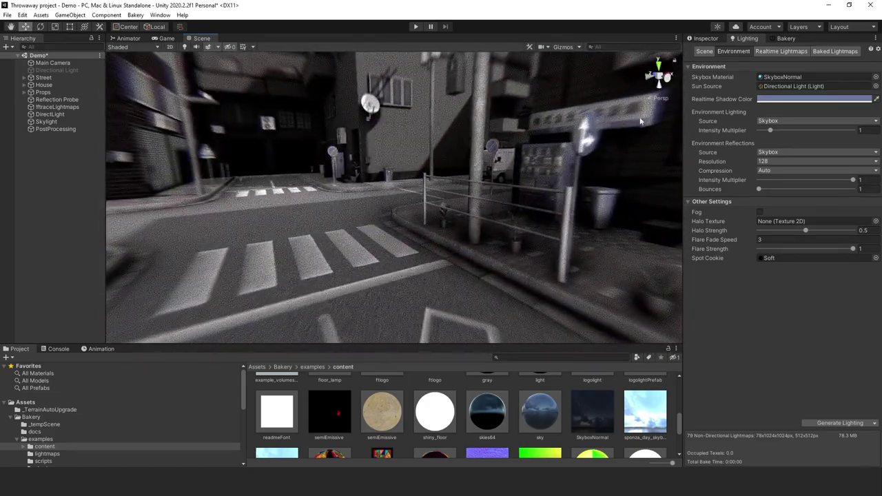
click(67, 122)
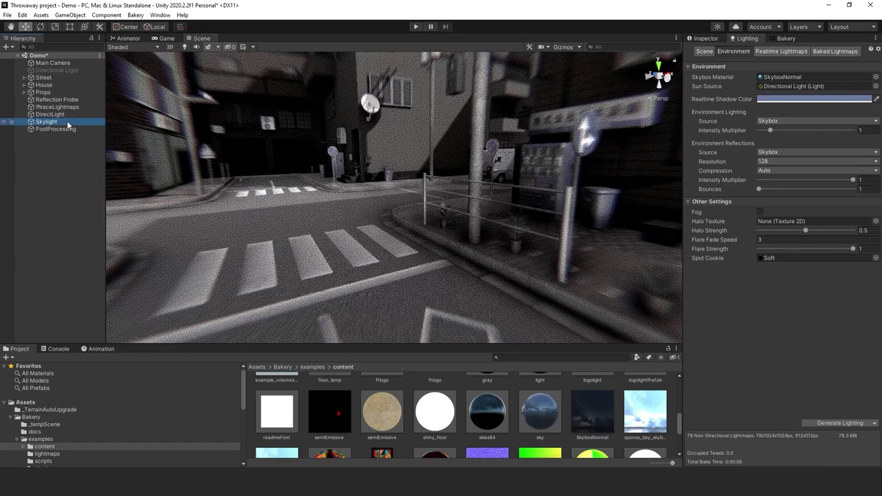
click(708, 38)
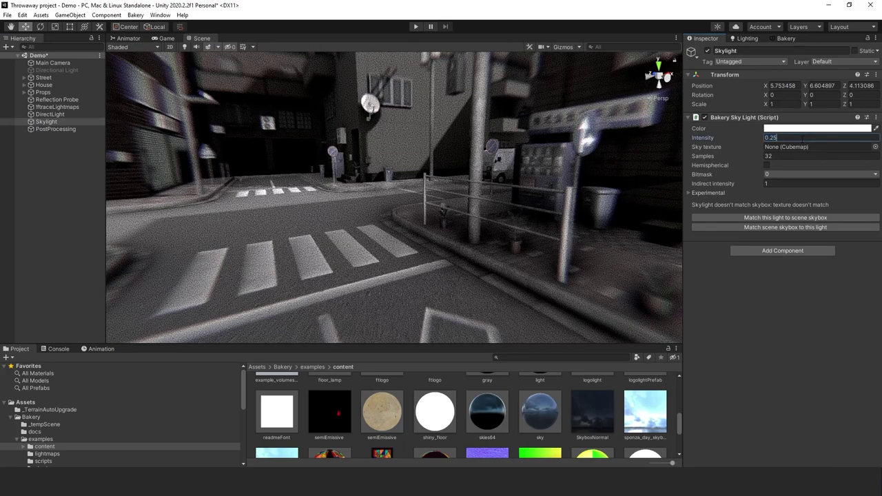
text(0.20)
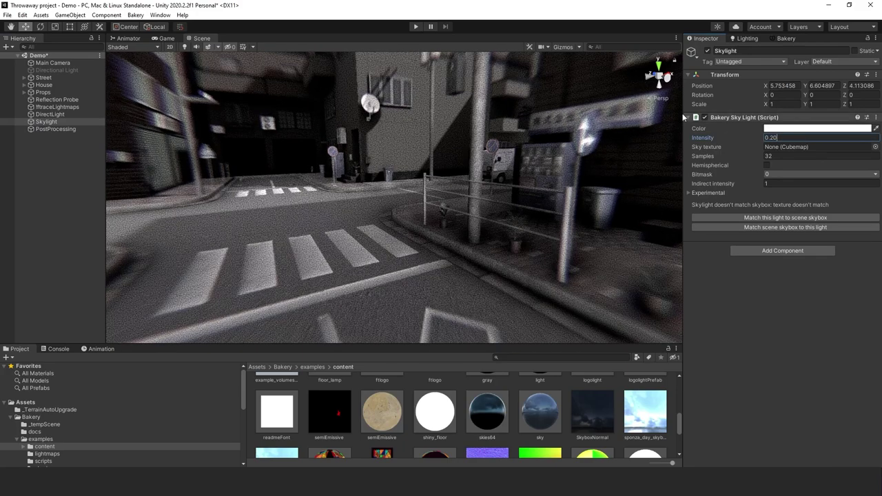
Set the DirectLight's Bakery intensity to 0.23, trying 0.24 and 0.25 on the way
click(69, 114)
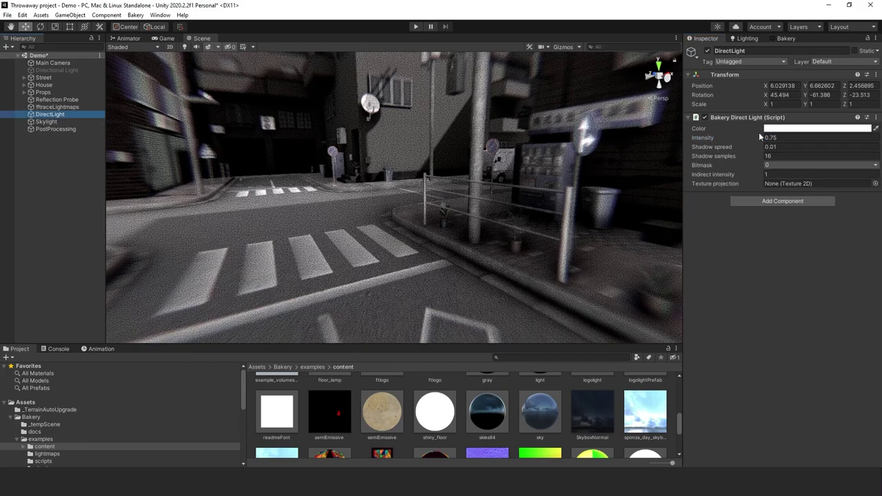
click(792, 138)
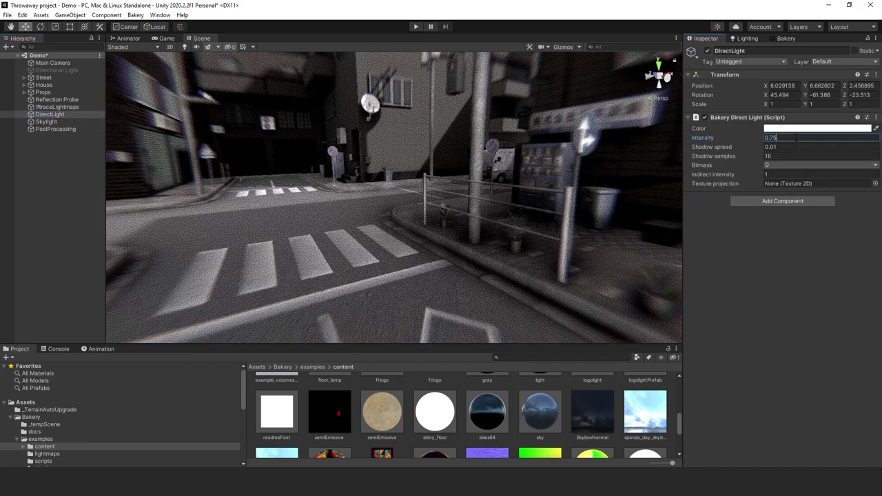
text(0.24)
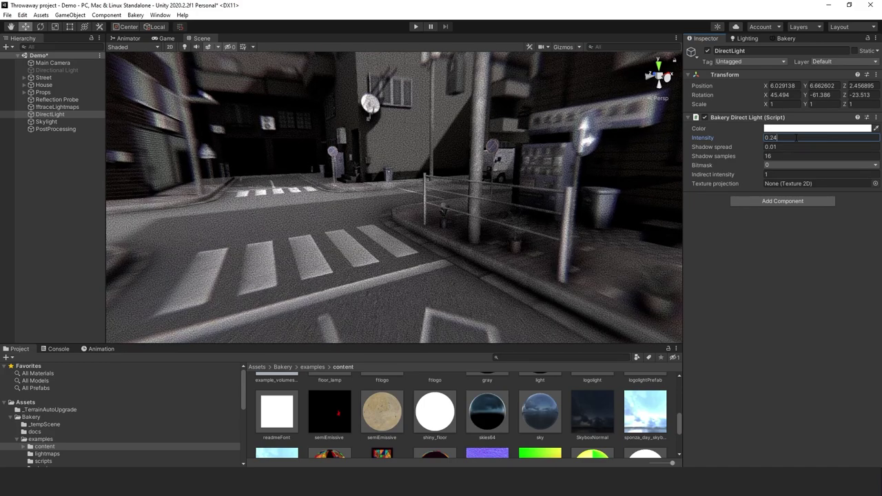
key(BackSpace)
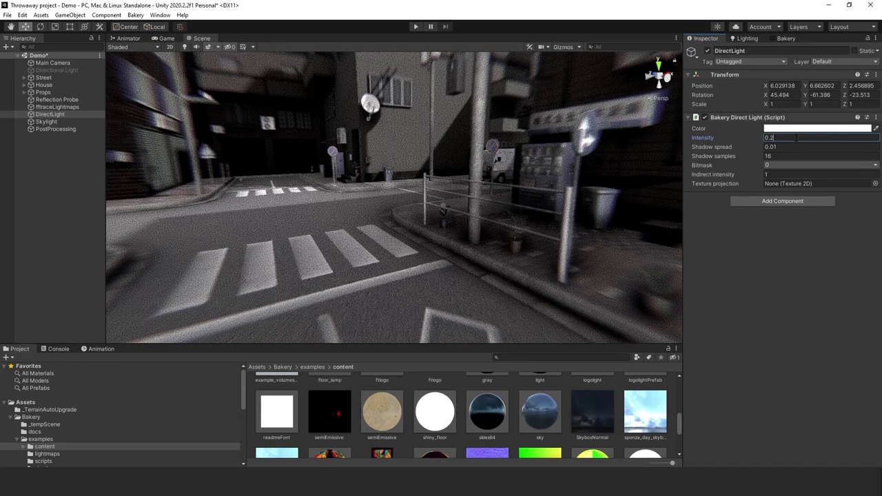
text(5)
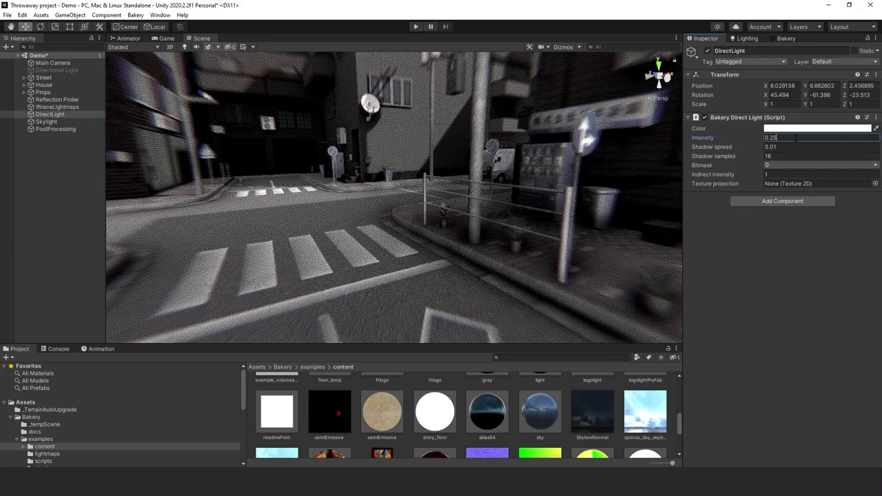
key(BackSpace)
text(3)
key(Return)
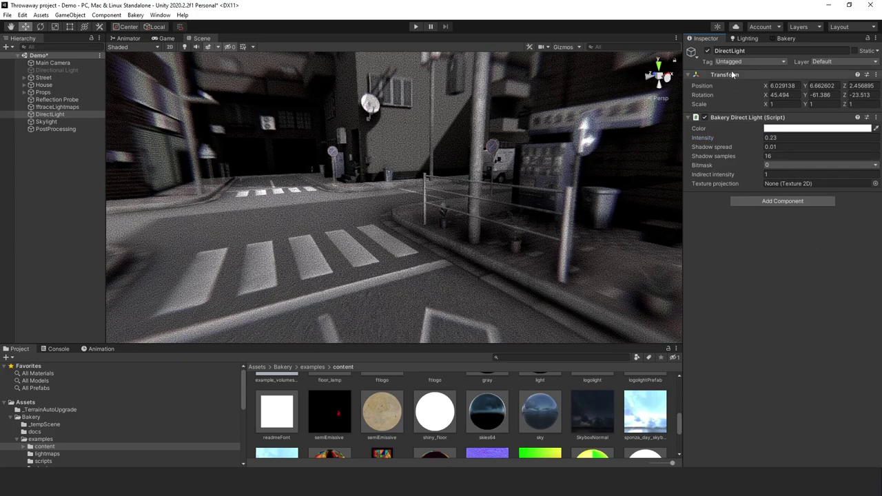
Bake the street scene once more with Bakery and save the open scene when asked
click(749, 38)
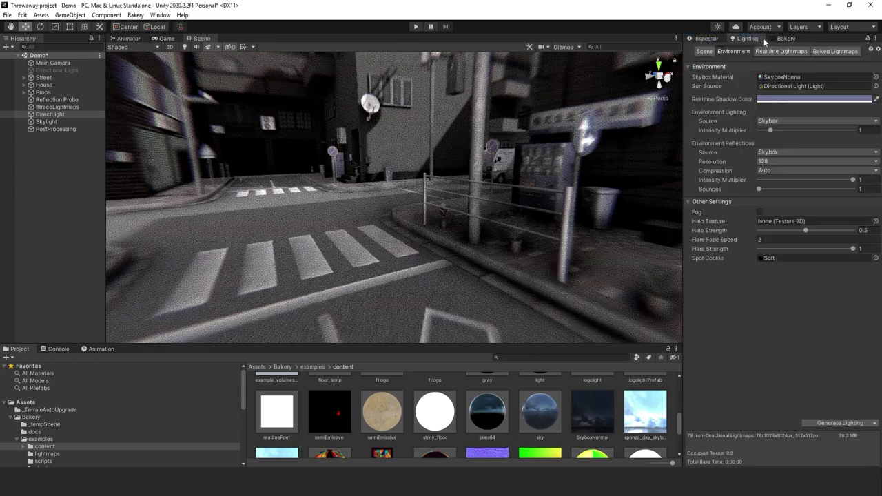
click(784, 37)
scroll(806, 305, down, 2)
drag(806, 310, 804, 452)
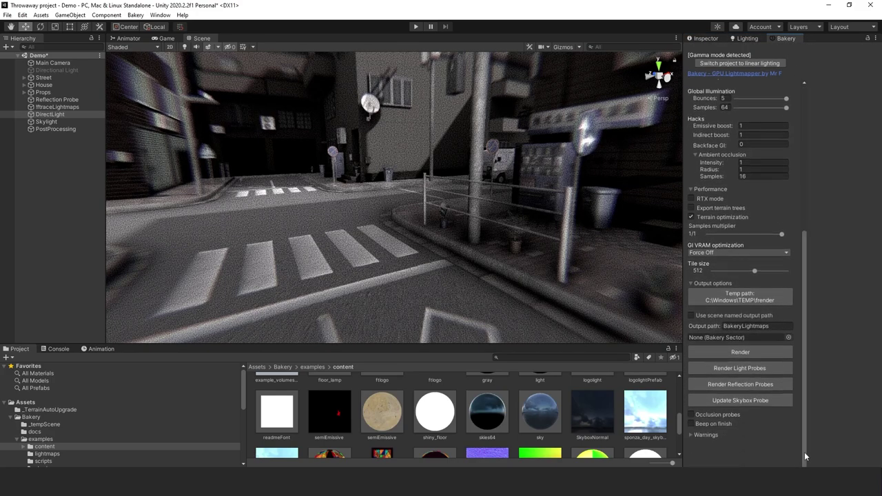
click(739, 352)
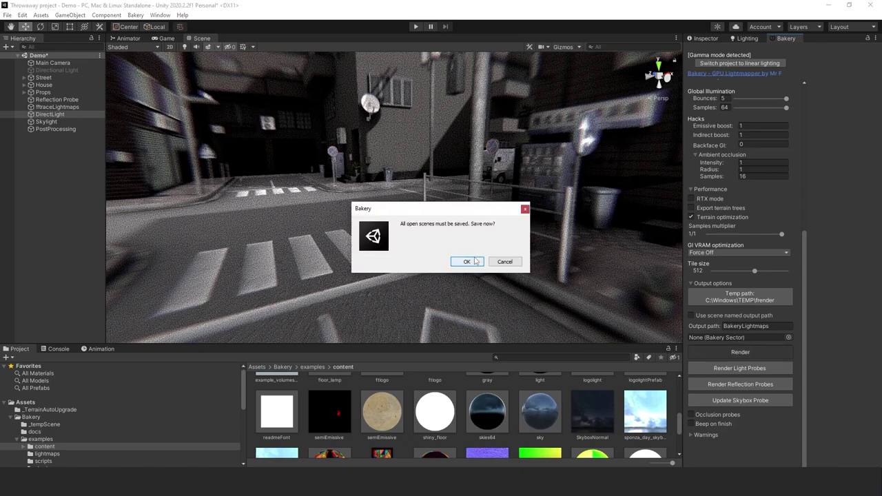
click(467, 261)
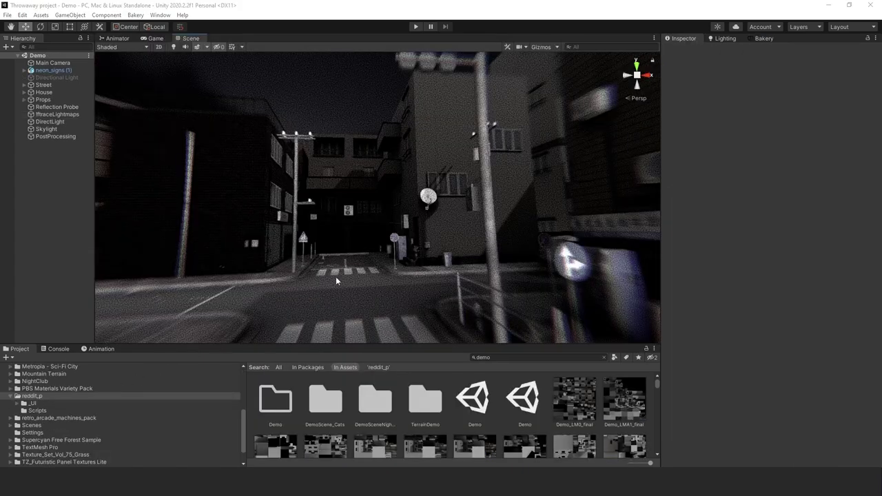
Widen the Inspector beside the Scene view and collapse the expanded Street group in the Hierarchy
right_drag(336, 276, 217, 274)
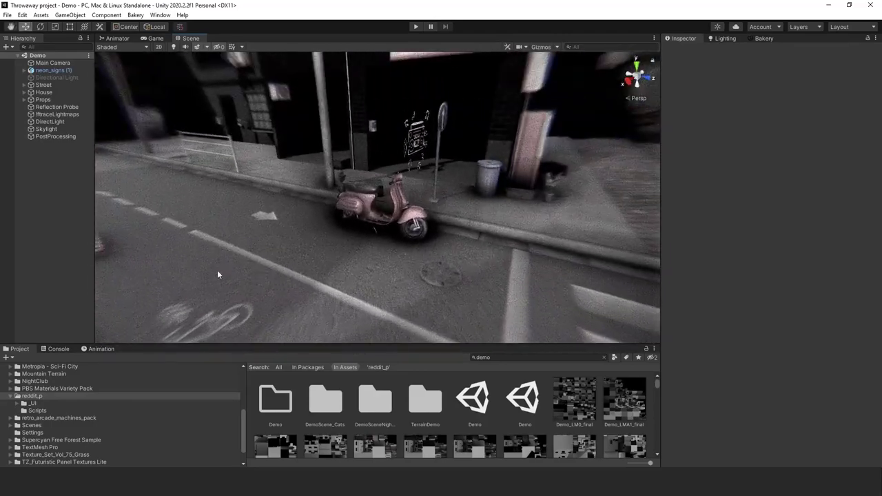
click(46, 136)
click(648, 241)
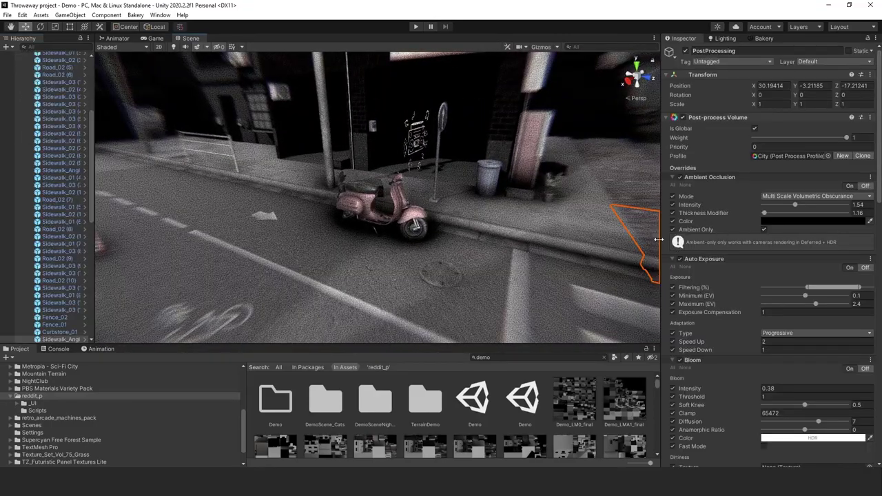
drag(659, 239, 607, 240)
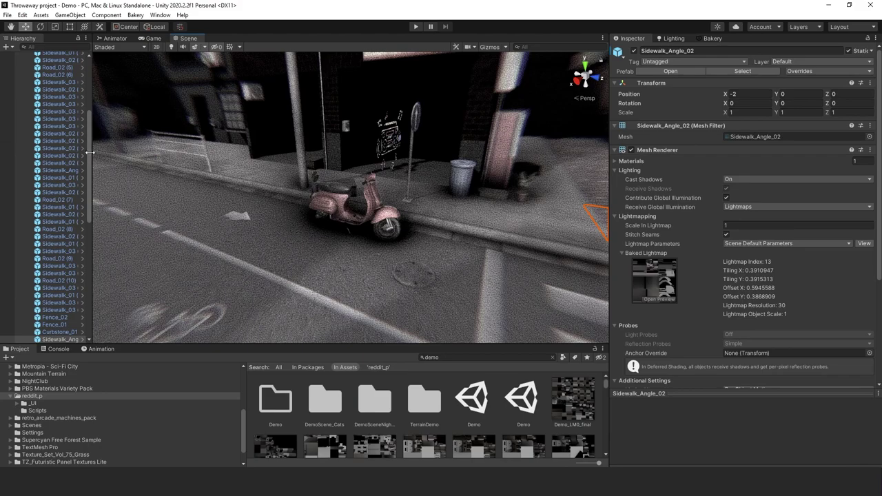
scroll(87, 144, up, 7)
click(26, 84)
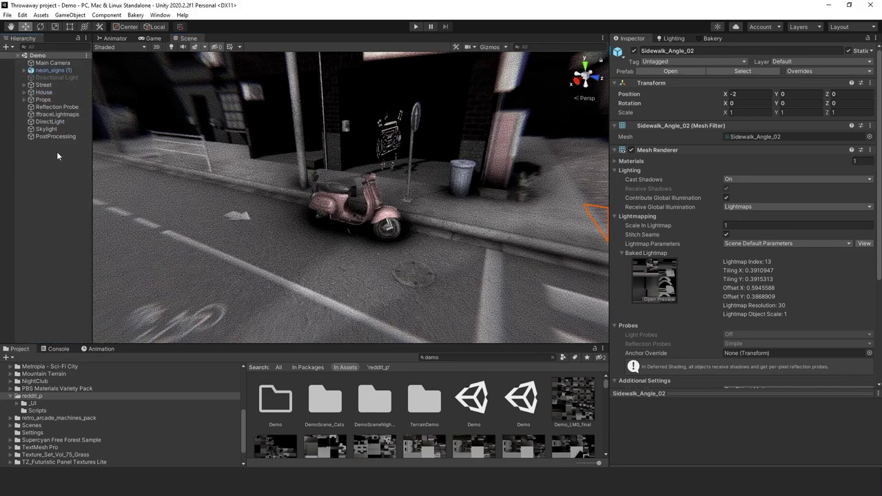
Set the PostProcessing volume's Color Grading post-exposure to -1.17, trying -1.5, -1.77 and -1.38 on the way, and raise the contrast to 59.4
click(55, 137)
scroll(786, 332, down, 3)
scroll(787, 332, down, 3)
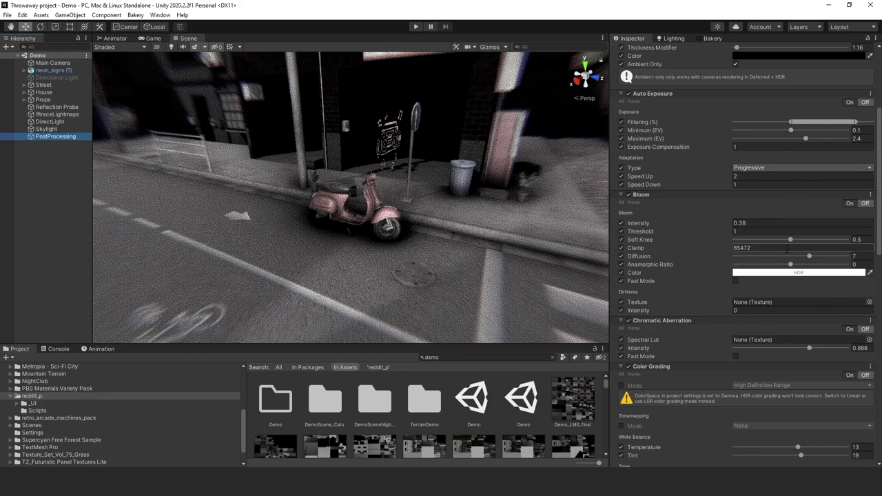
scroll(784, 246, down, 12)
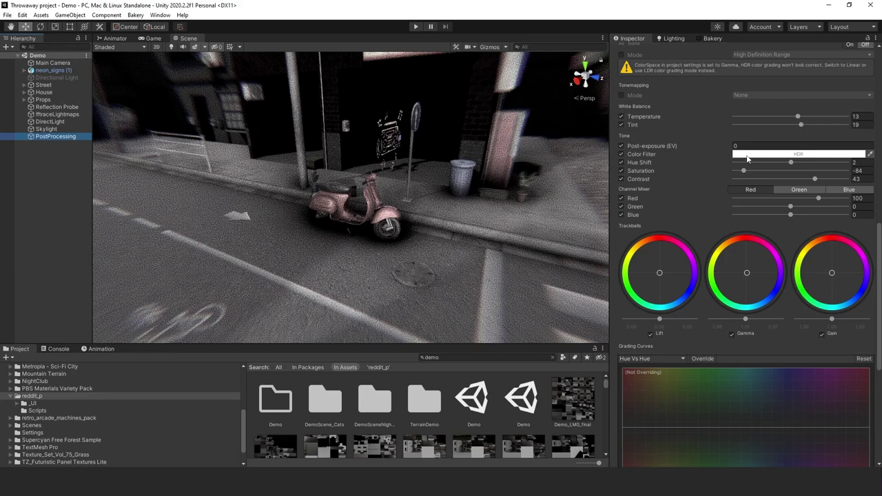
scroll(749, 159, up, 3)
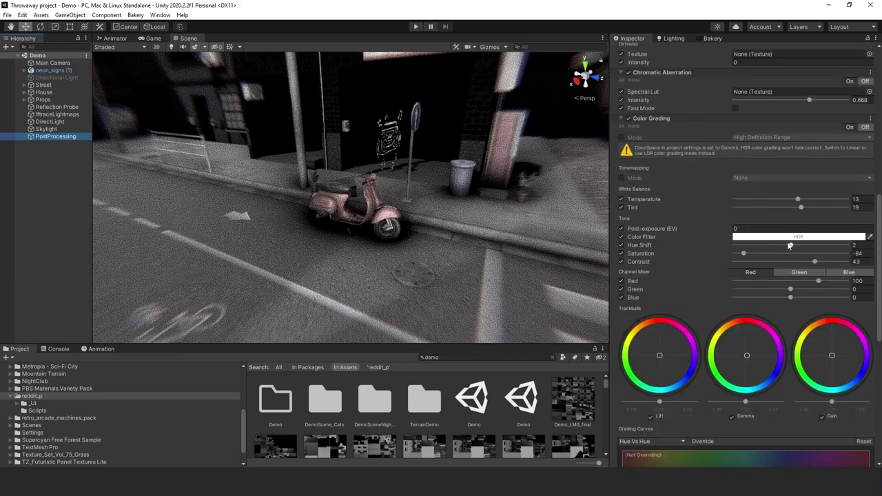
click(744, 228)
text(-1.5)
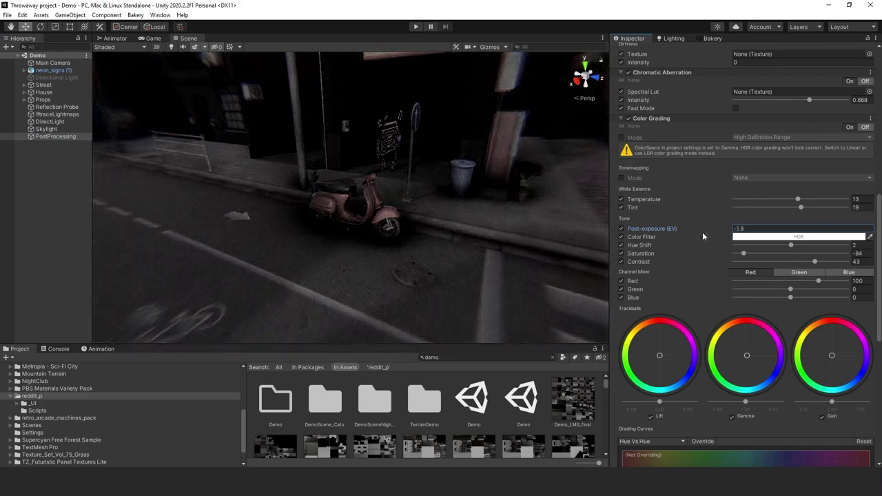
key(BackSpace)
text(85)
key(BackSpace)
key(BackSpace)
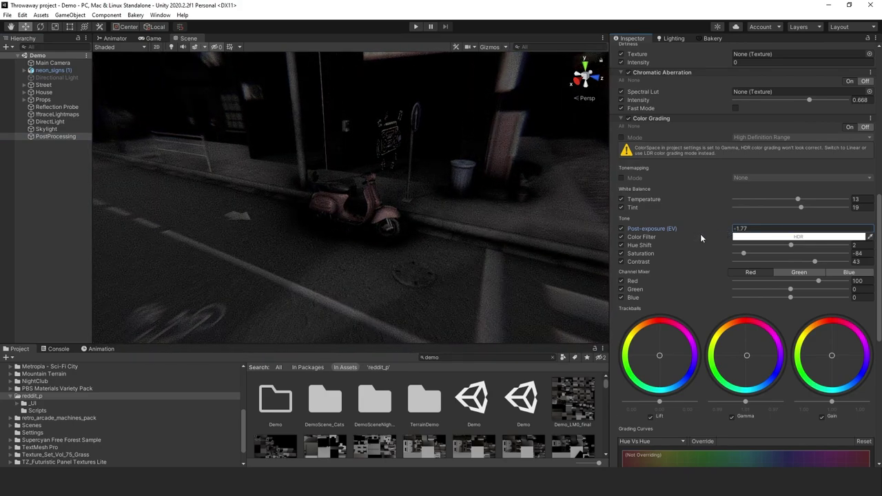
text(56)
key(BackSpace)
key(BackSpace)
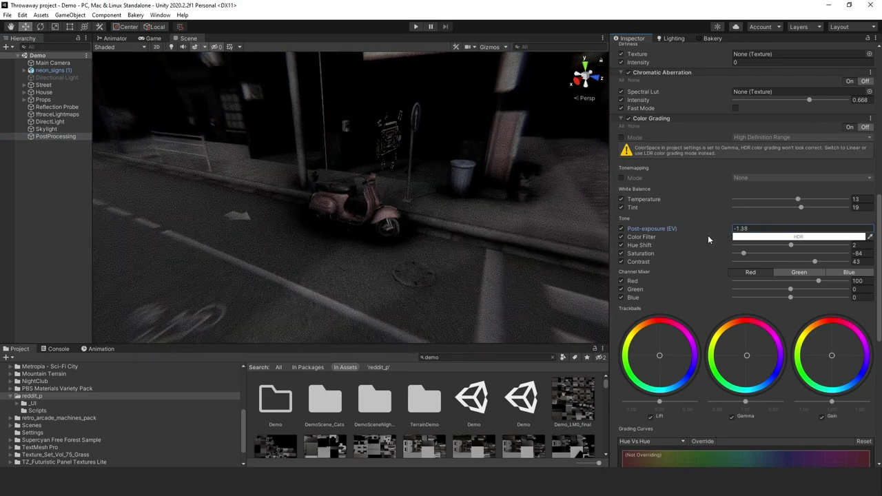
text(17)
mouse_move(814, 262)
mouse_down()
mouse_move(832, 263)
mouse_move(824, 261)
mouse_up()
Undock and maximize the Scene view, and examine the darkened street around the crossing and the parked scooter
right_drag(386, 220, 246, 85)
drag(180, 39, 206, 69)
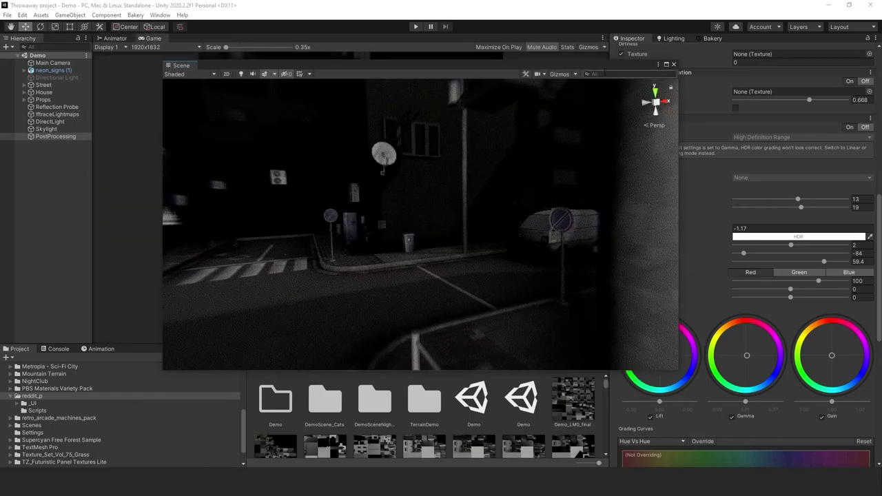
click(666, 63)
right_drag(558, 187, 372, 264)
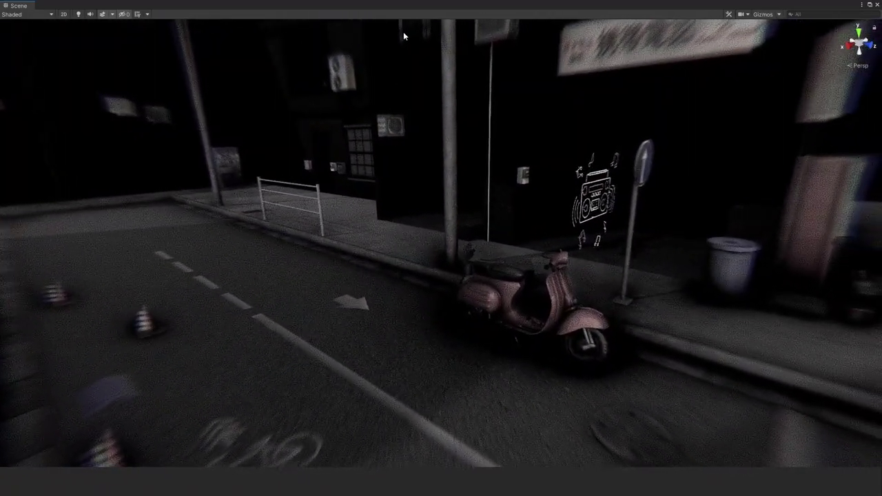
Return the Scene view to the docked layout and narrow the Inspector to give the street view more width
key(shift+space)
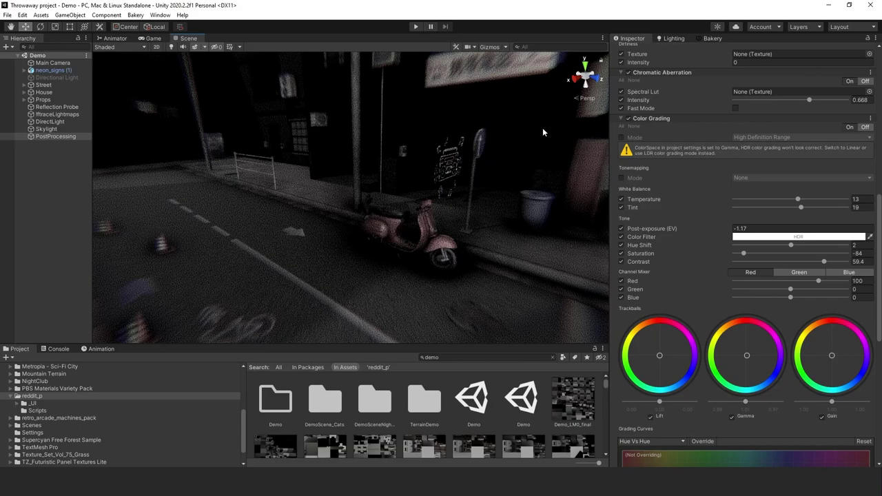
drag(611, 116, 809, 121)
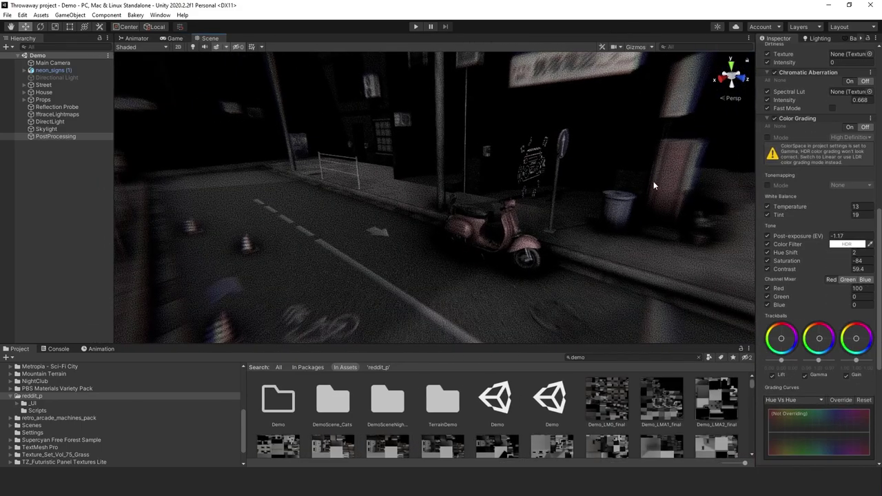
right_drag(654, 185, 611, 164)
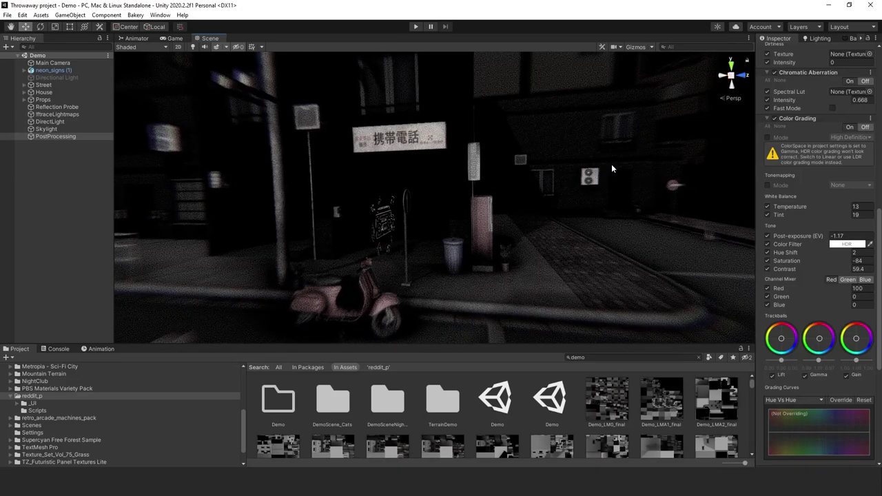